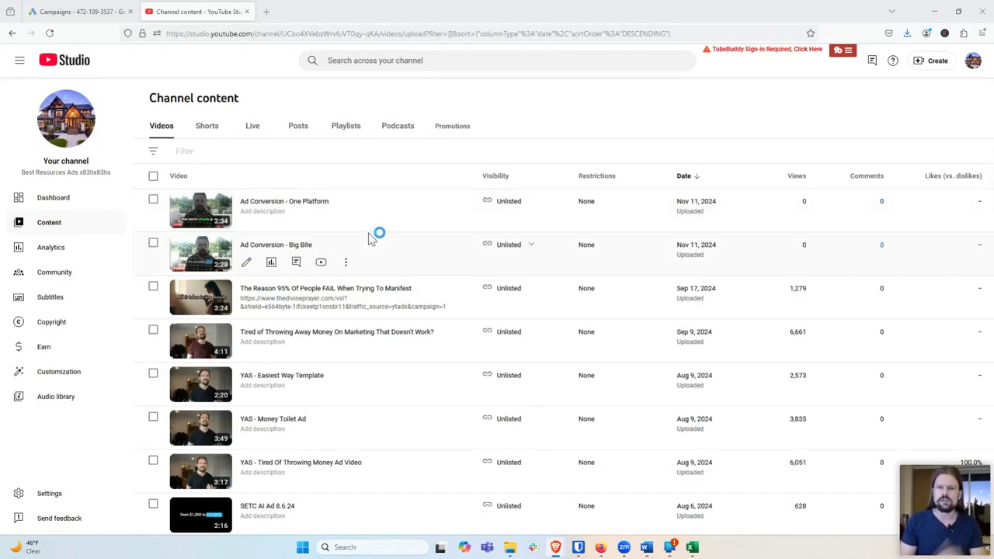
Step: Switch from the YouTube Studio content list to the Google Ads campaigns overview for Nov 4–10, 2024
left_click(91, 11)
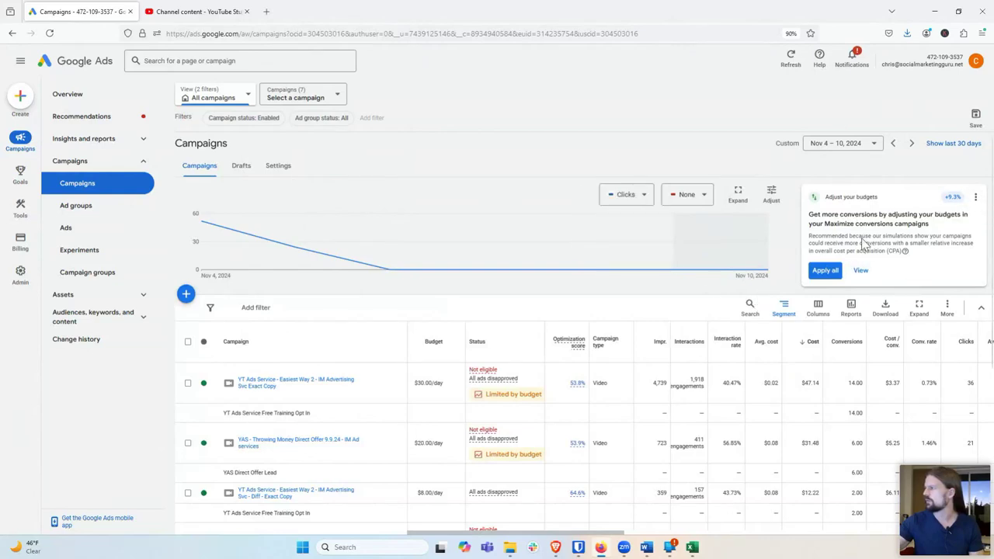
Step: Start a new campaign from the + button above the campaigns table
left_click(186, 293)
left_click(230, 305)
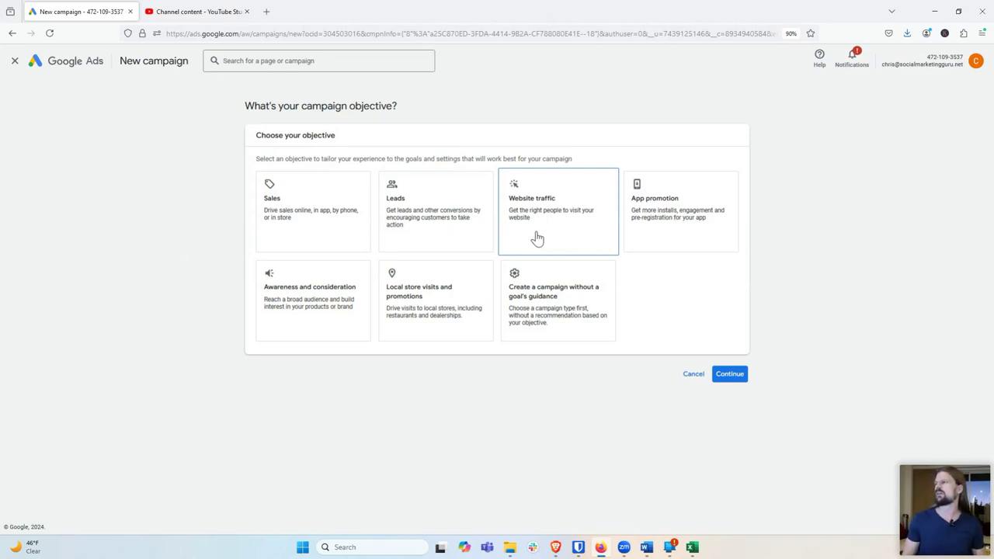
Step: Pick Sales among the campaign objective cards once they load
left_click(281, 224)
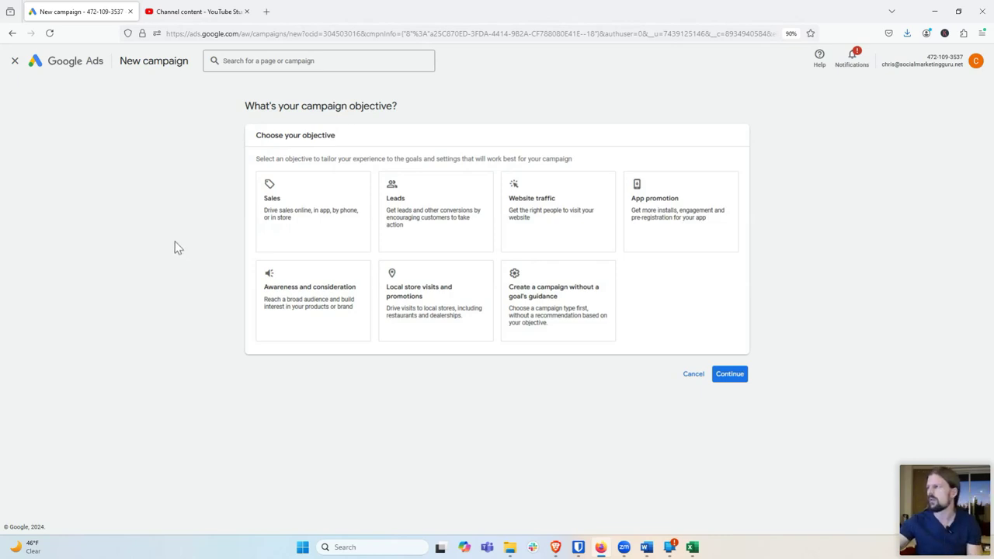
Step: Select the Sales objective and bring its Purchases and Phone call leads conversion goals into view
left_click(346, 240)
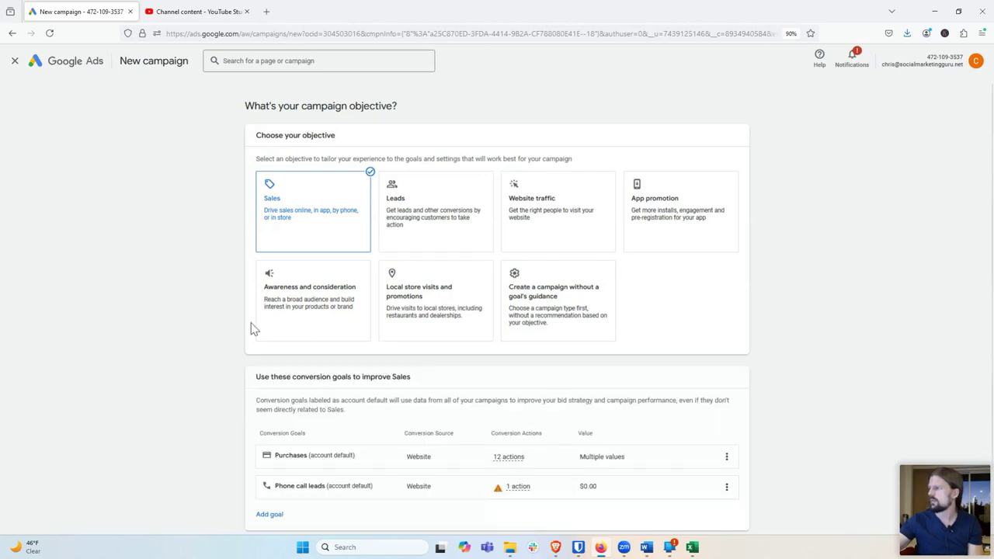
scroll(300, 415, "down", 1)
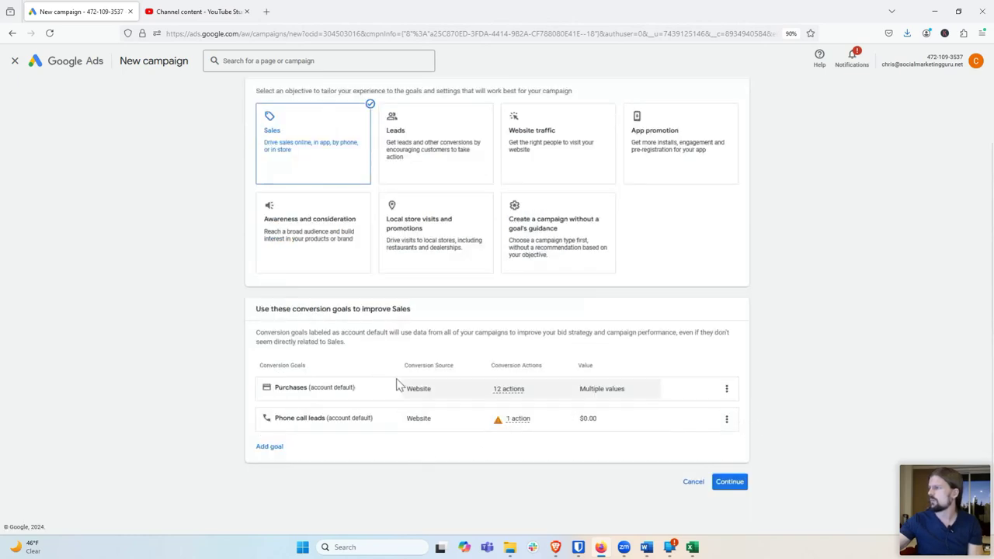
left_click_drag(419, 314, 189, 314)
left_click(425, 320)
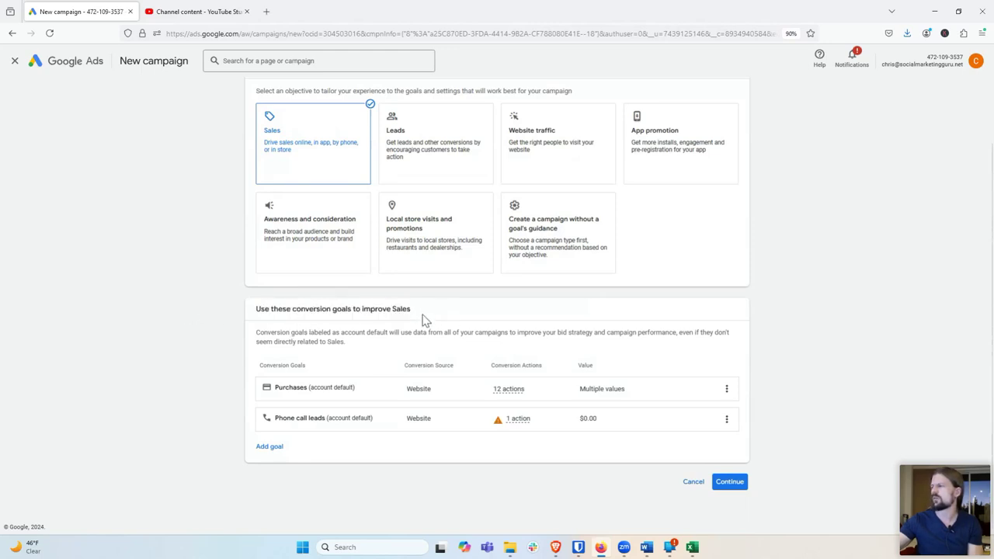
Step: Remove the Phone call leads goal, leaving only Purchases from Website with 12 actions
left_click(726, 418)
left_click(776, 429)
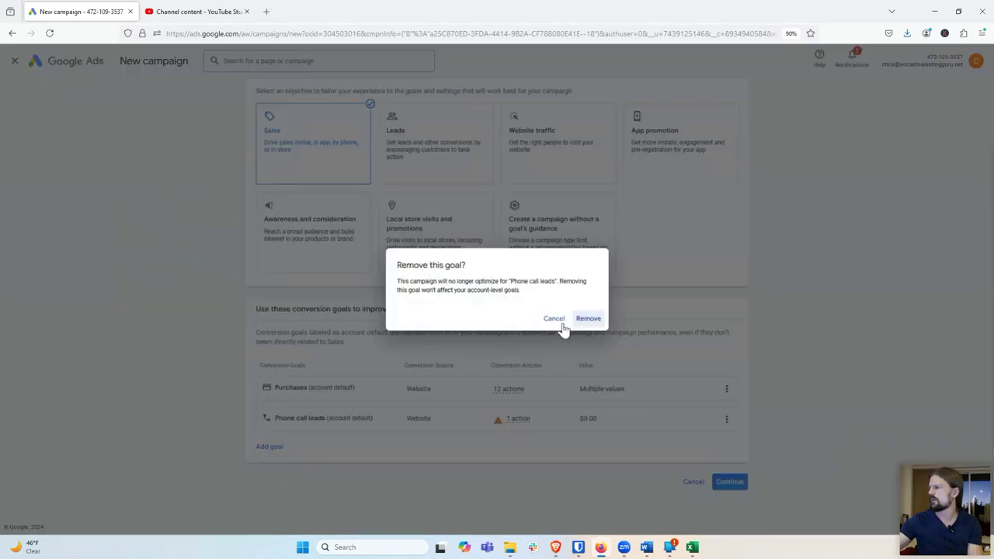
left_click(584, 327)
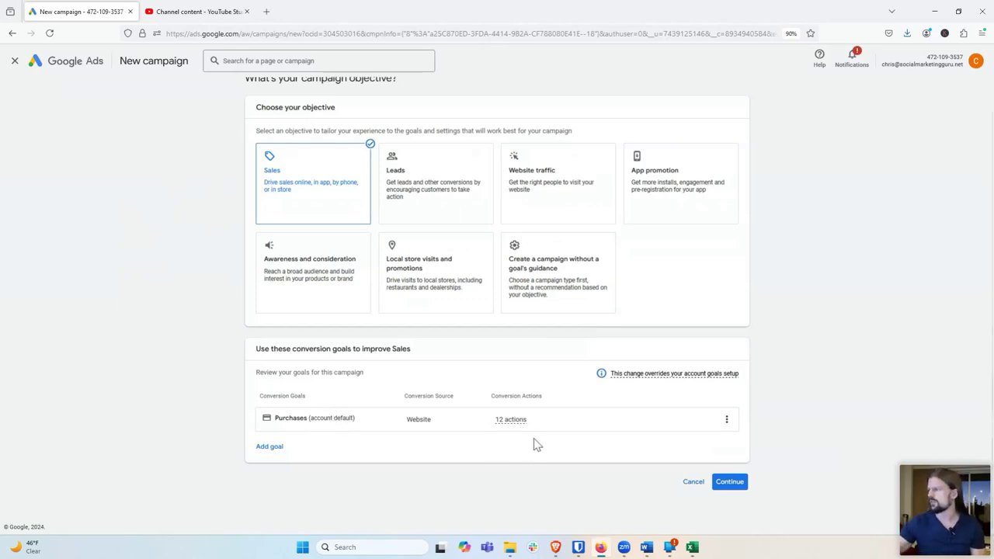
mouse_move(515, 424)
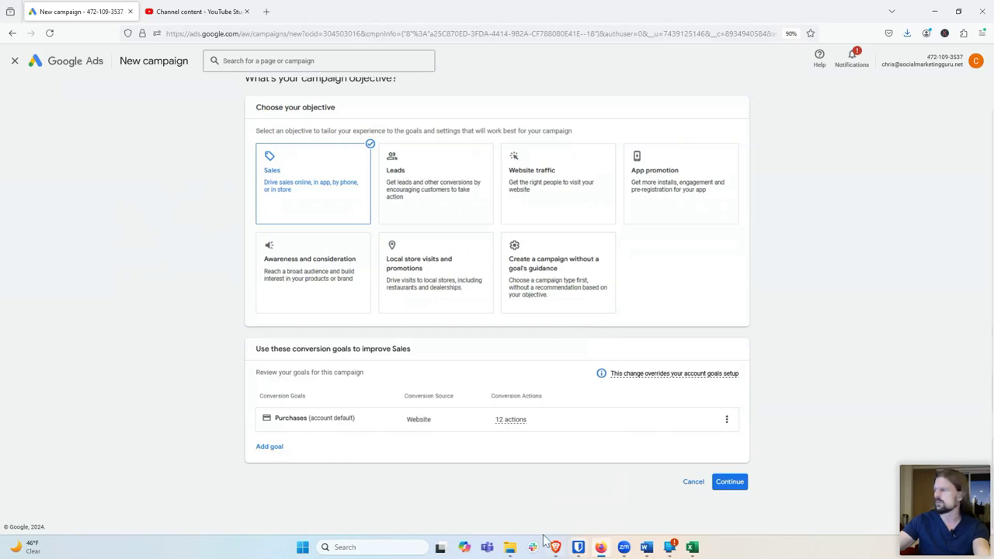
Step: Choose Video as the campaign type and continue to the Drive conversions video campaign settings
left_click(734, 484)
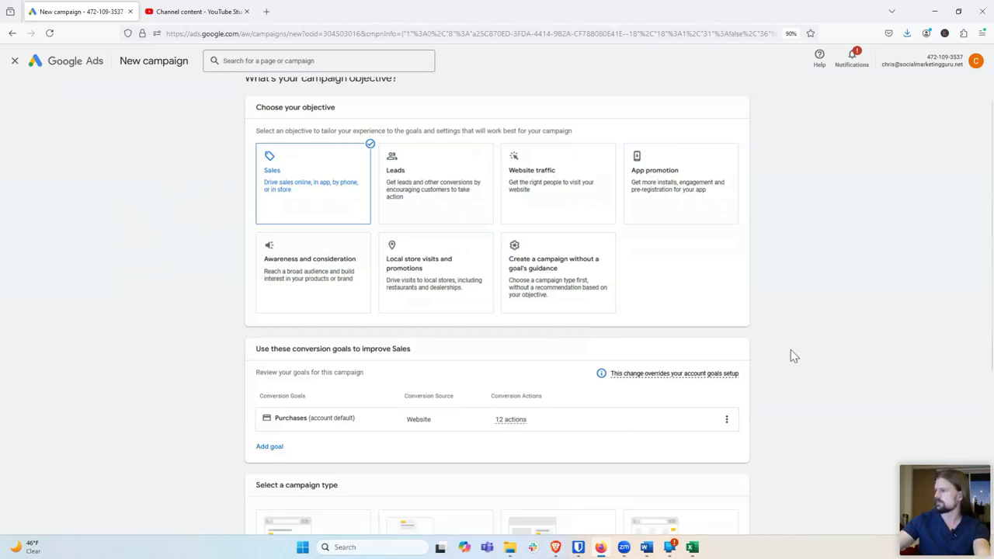
scroll(791, 350, "down", 3)
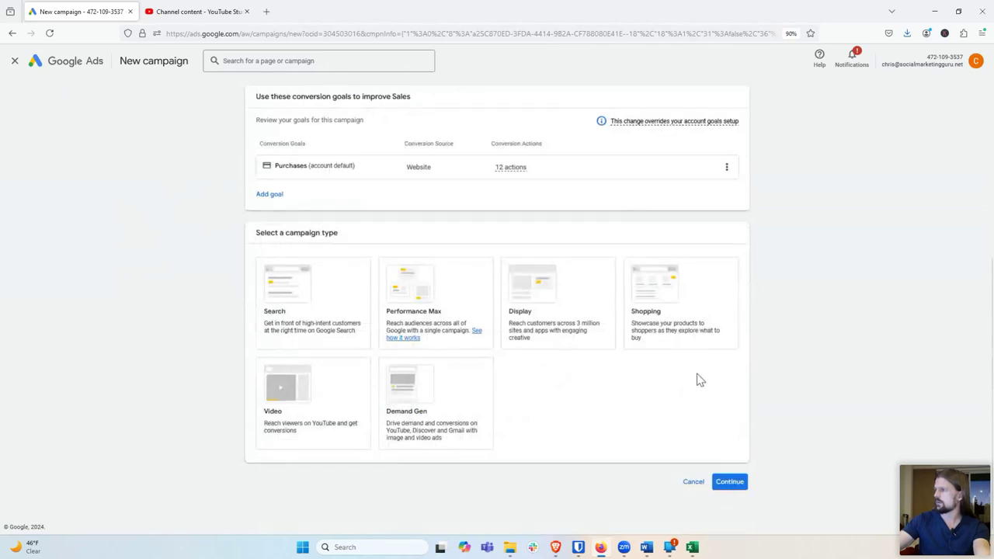
left_click(331, 448)
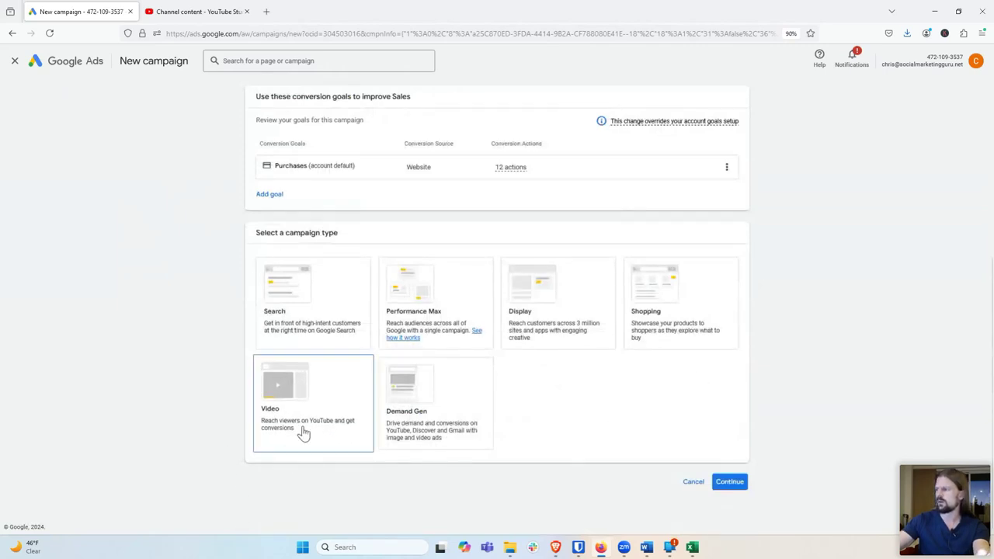
left_click(435, 444)
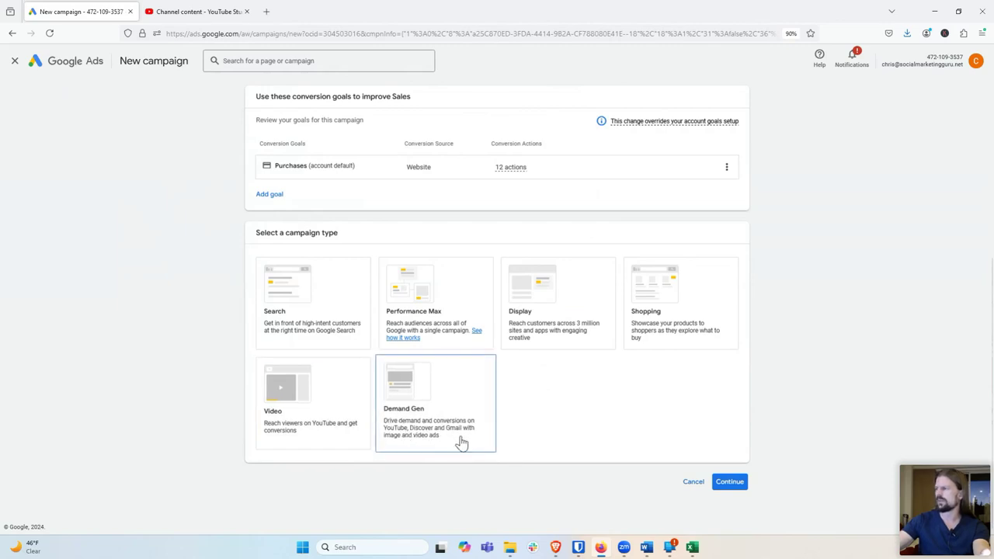
left_click(289, 436)
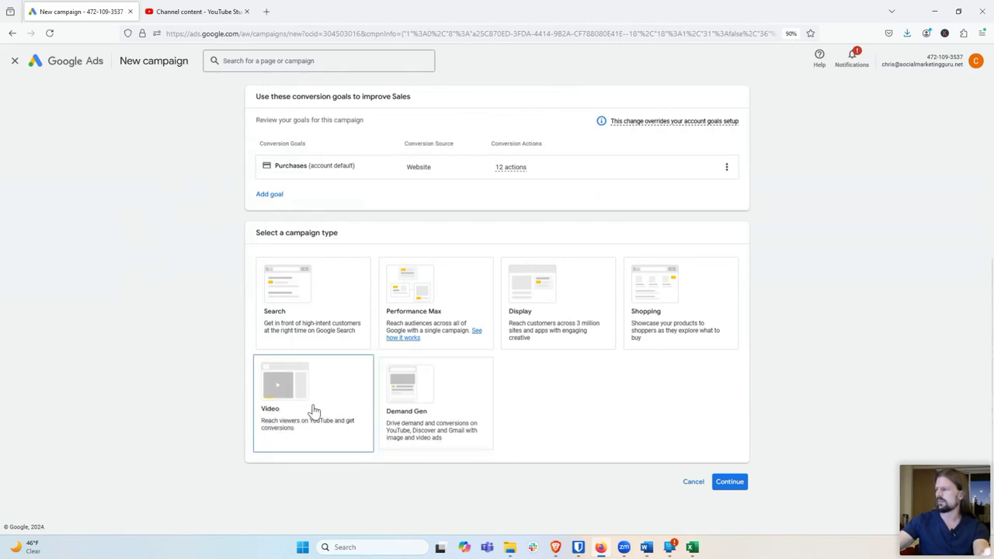
left_click(295, 437)
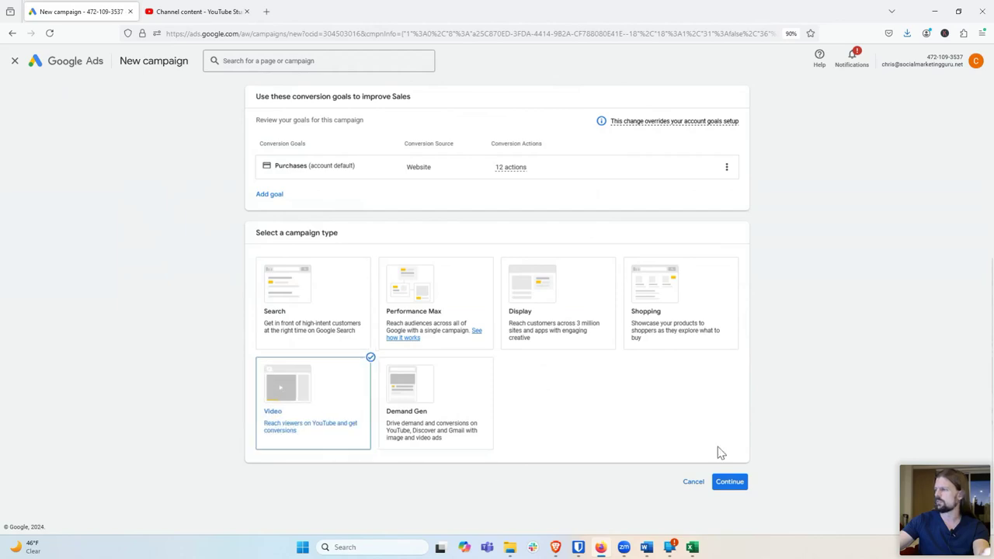
scroll(543, 397, "down", 2)
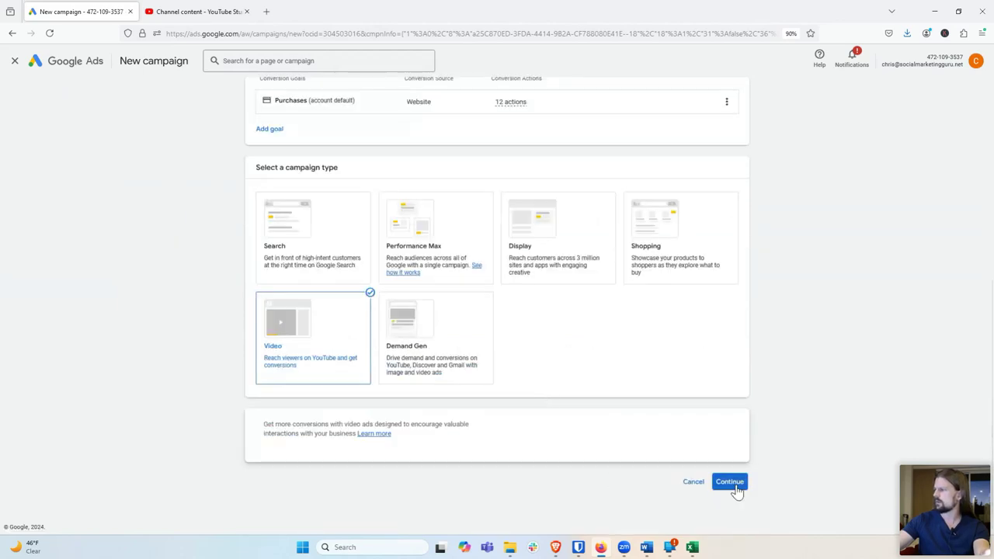
left_click(730, 482)
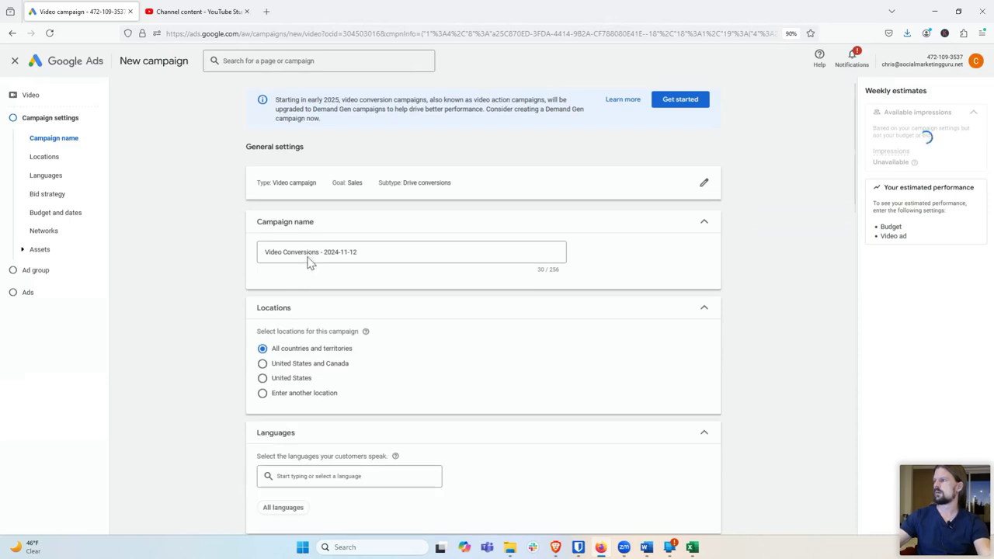
Step: Replace the default campaign name with 'YAS - Ad Conversion - Targeting', targeting United States and Canada
left_click(309, 254)
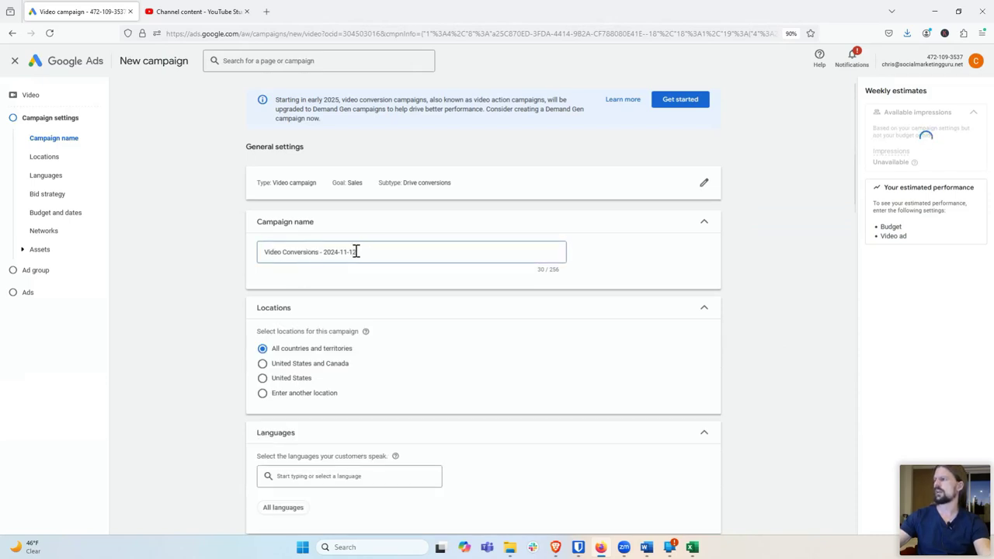
key("ctrl+a")
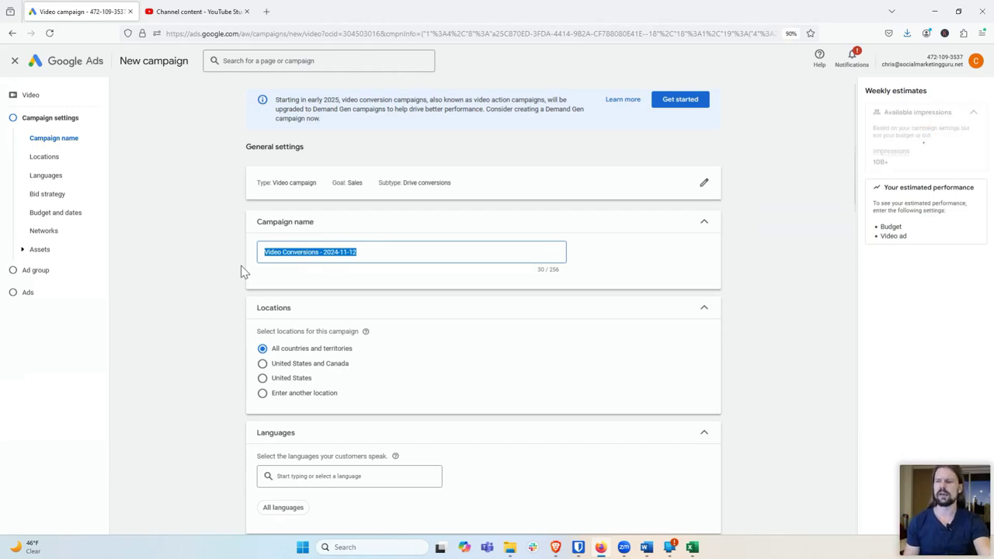
key("BackSpace")
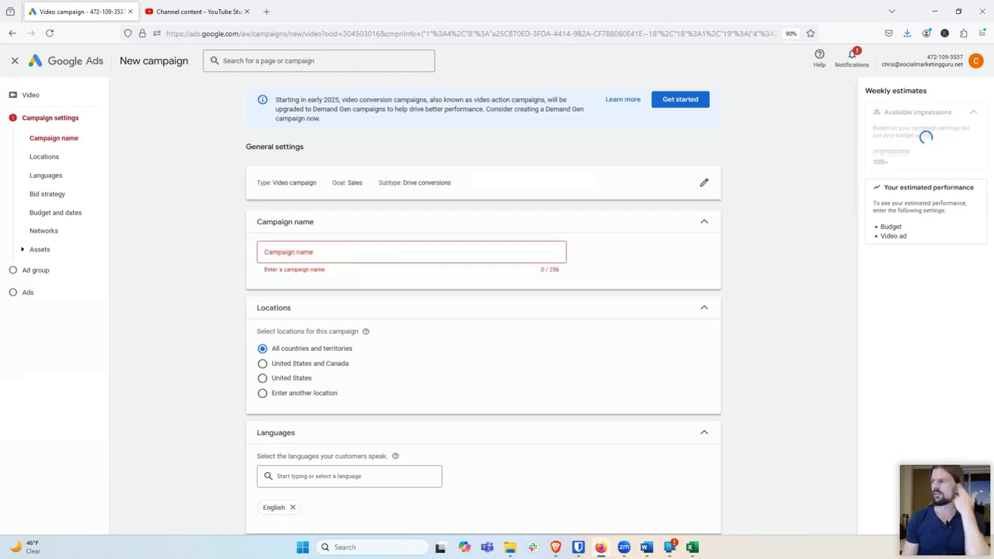
left_click(263, 363)
type("YAS")
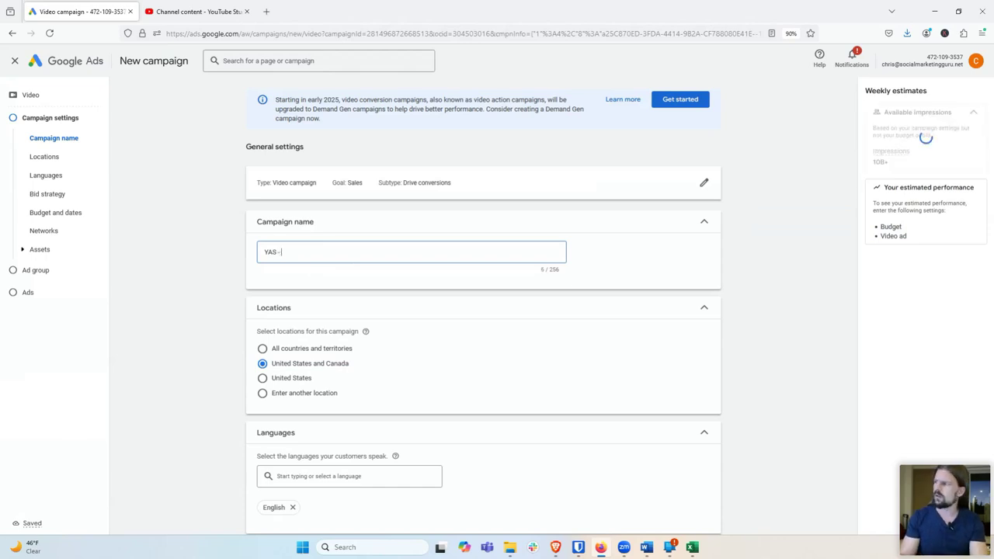
type("- Ad C")
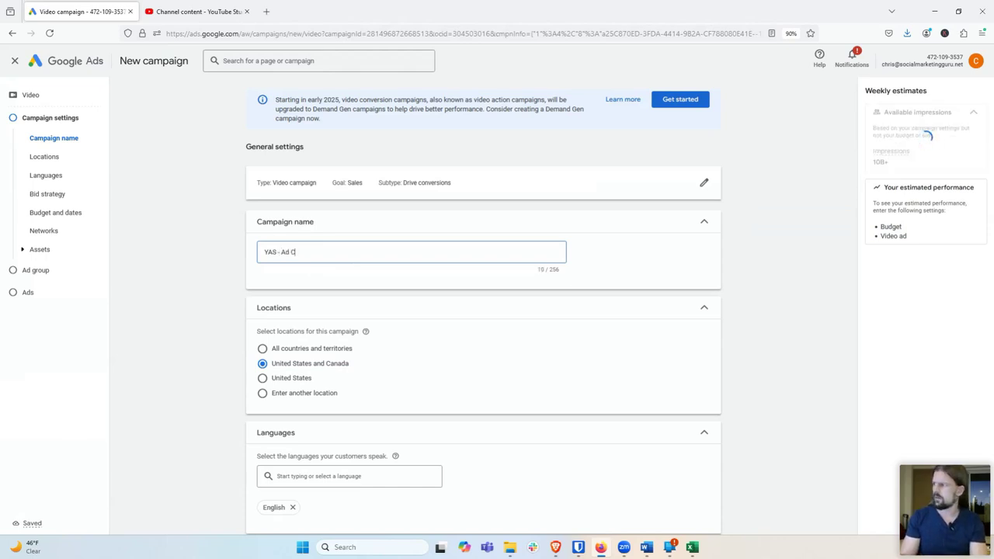
type("onve")
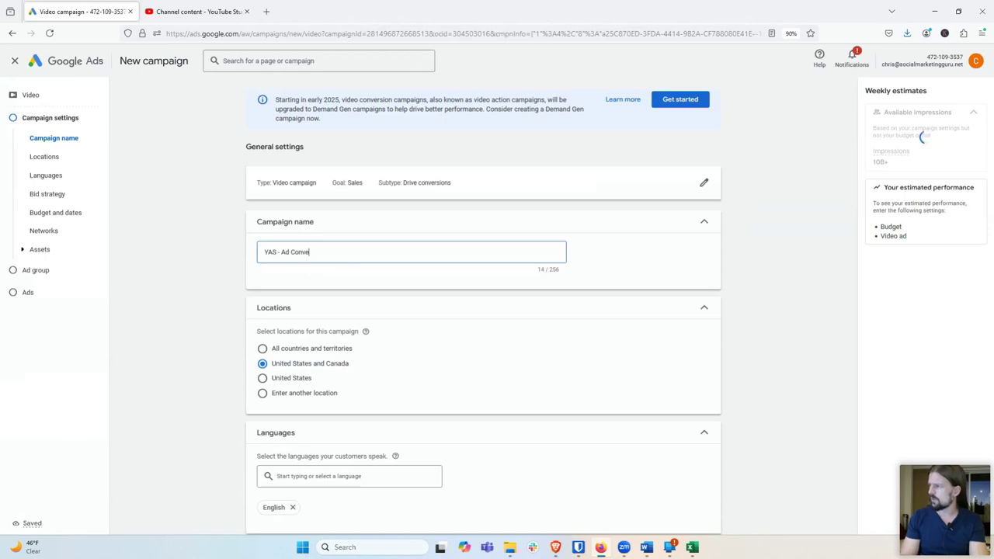
type("rsion")
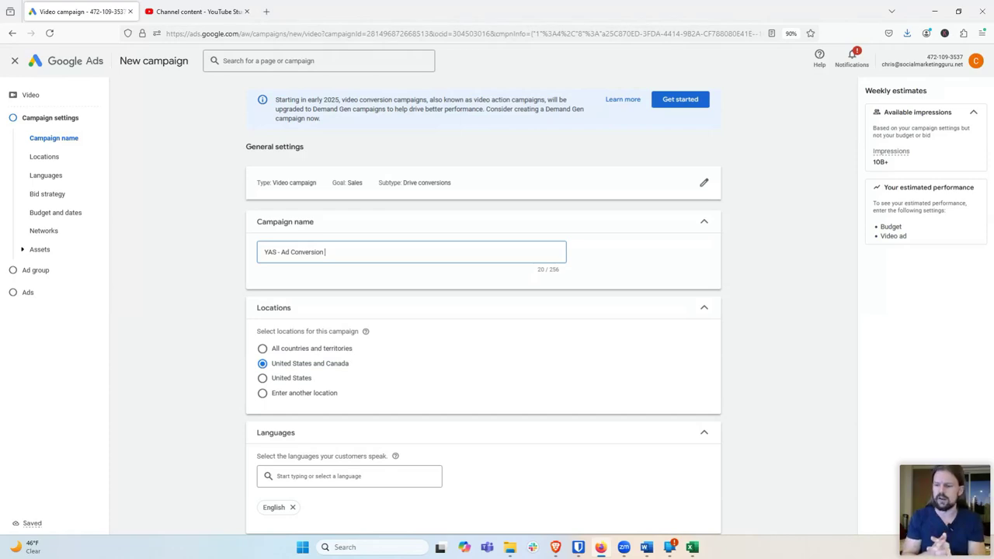
type("- ")
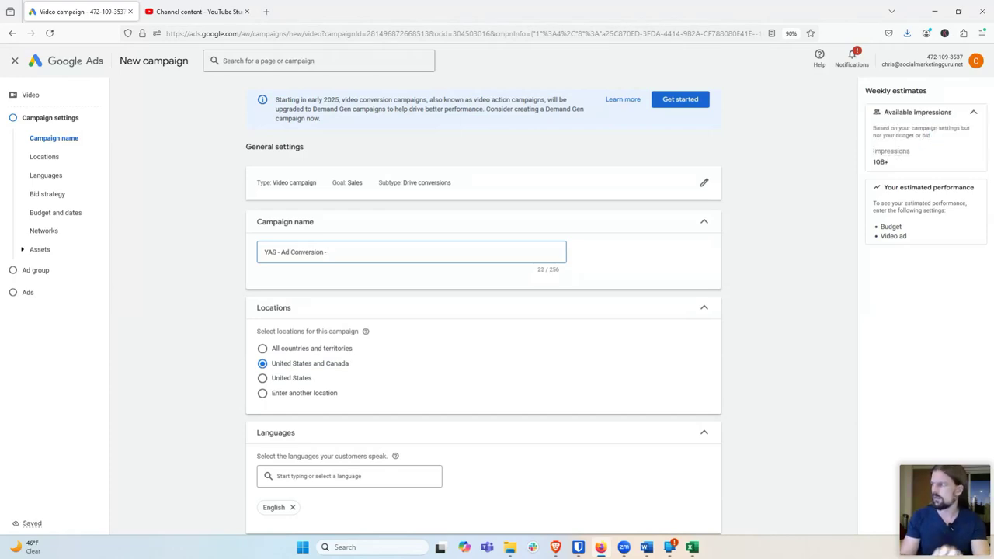
type("Targe")
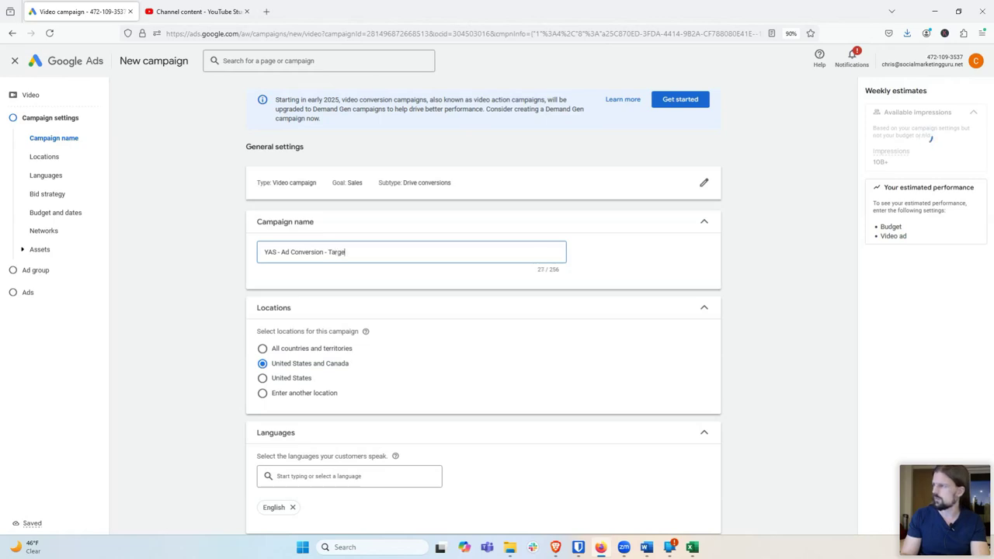
type("ting")
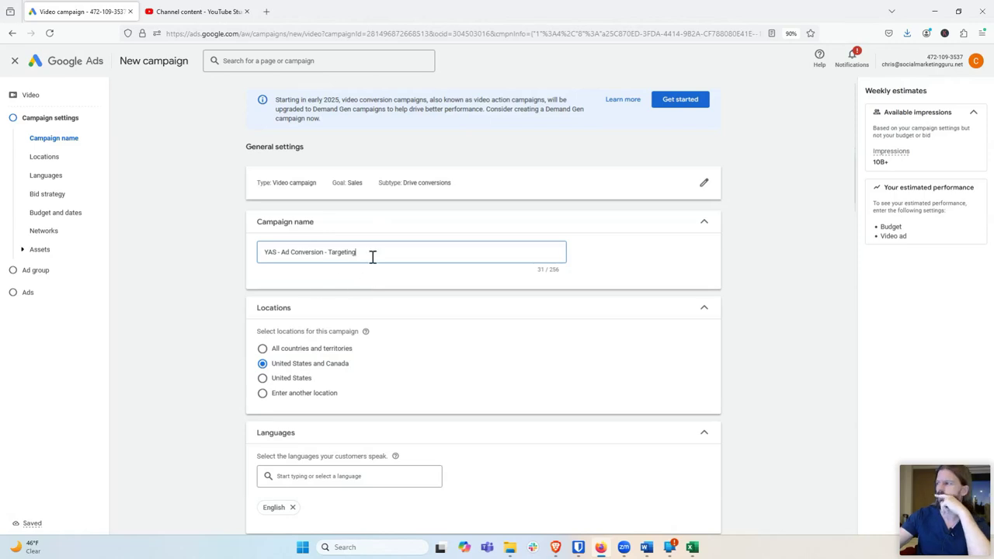
Step: Change 'Targeting' to 'X' so the campaign is named 'YAS - Ad Conversion - X'
double_click(328, 252)
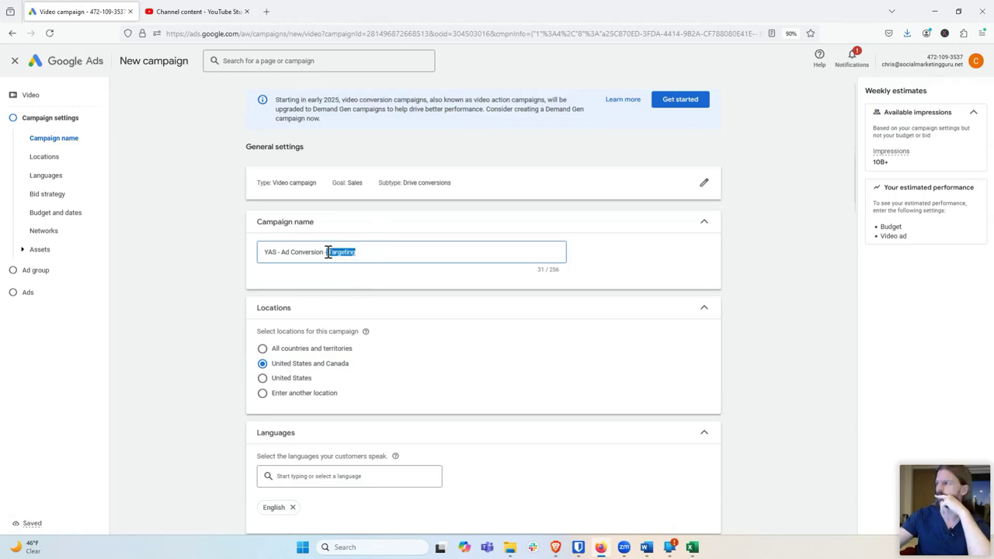
left_click(373, 254)
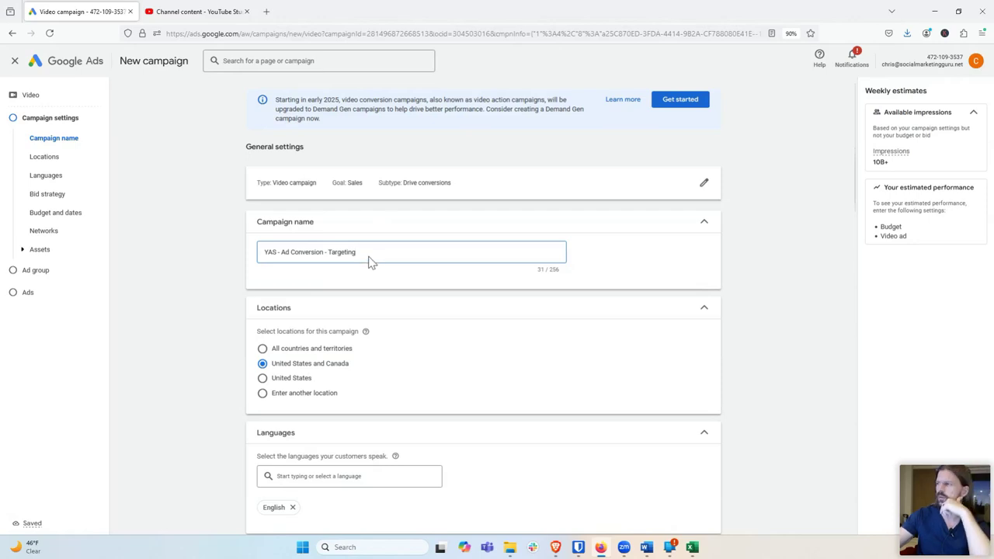
left_click_drag(365, 253, 329, 255)
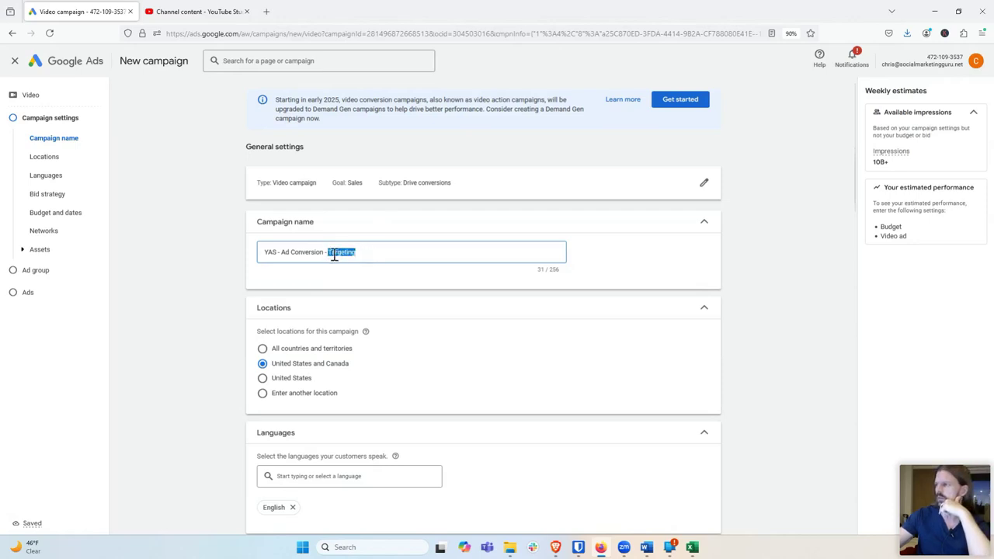
type("X")
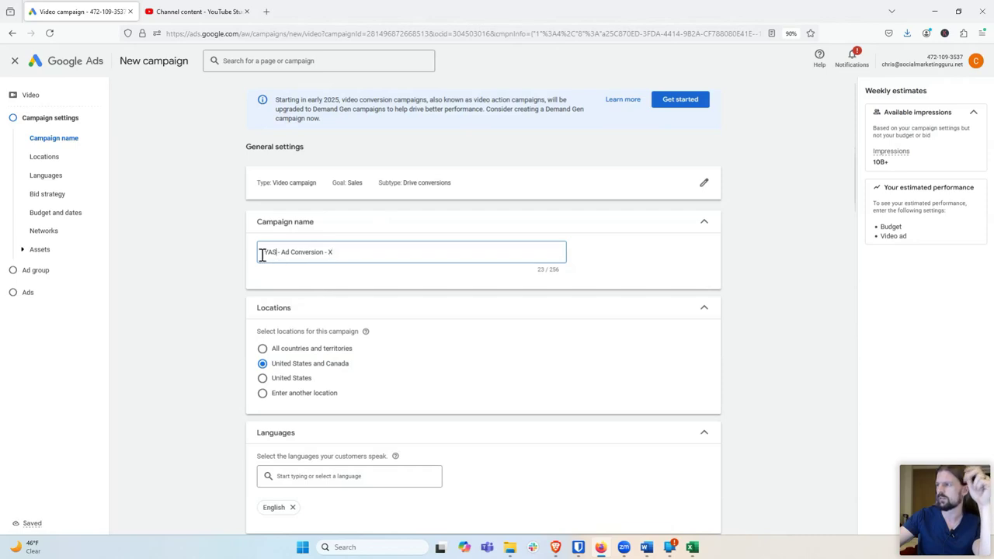
left_click_drag(327, 253, 280, 252)
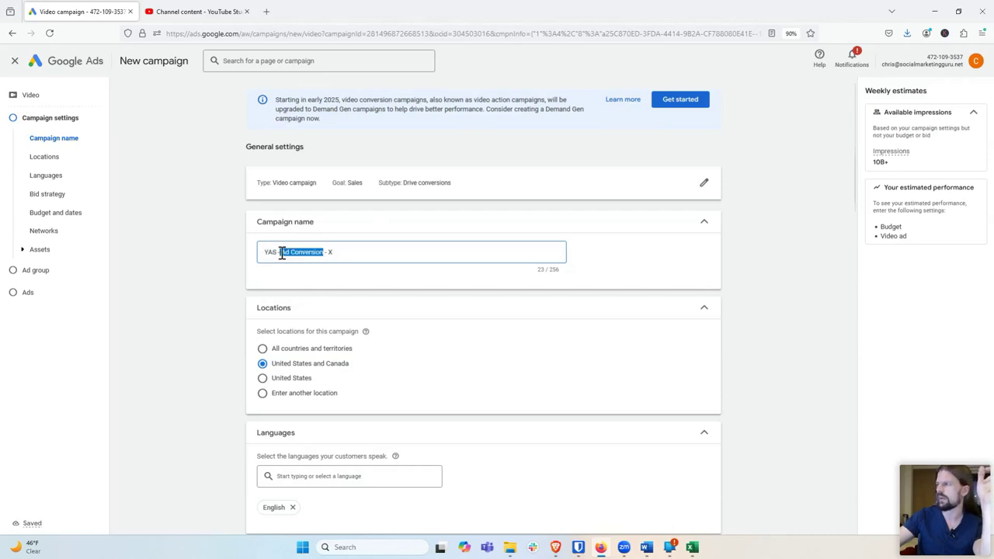
left_click(333, 252)
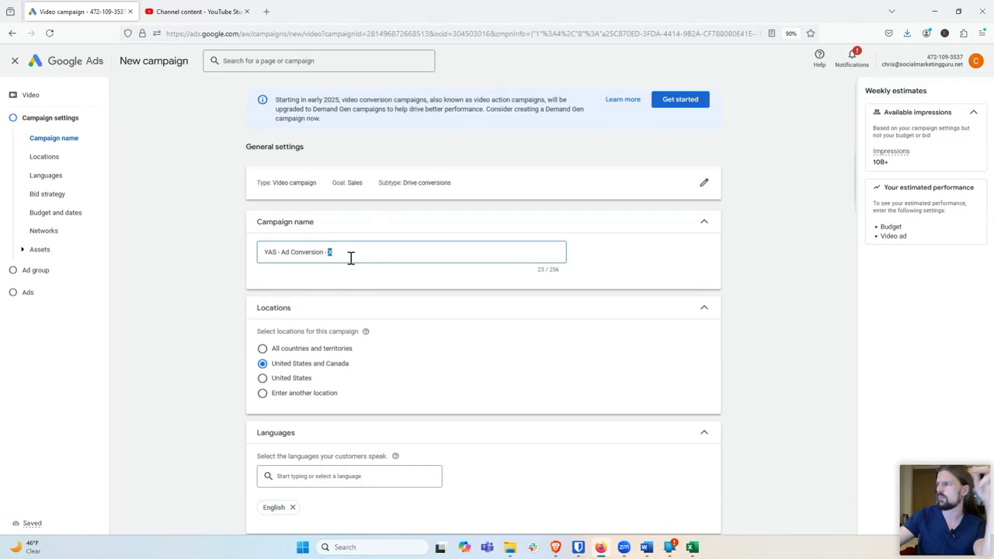
scroll(377, 279, "down", 1)
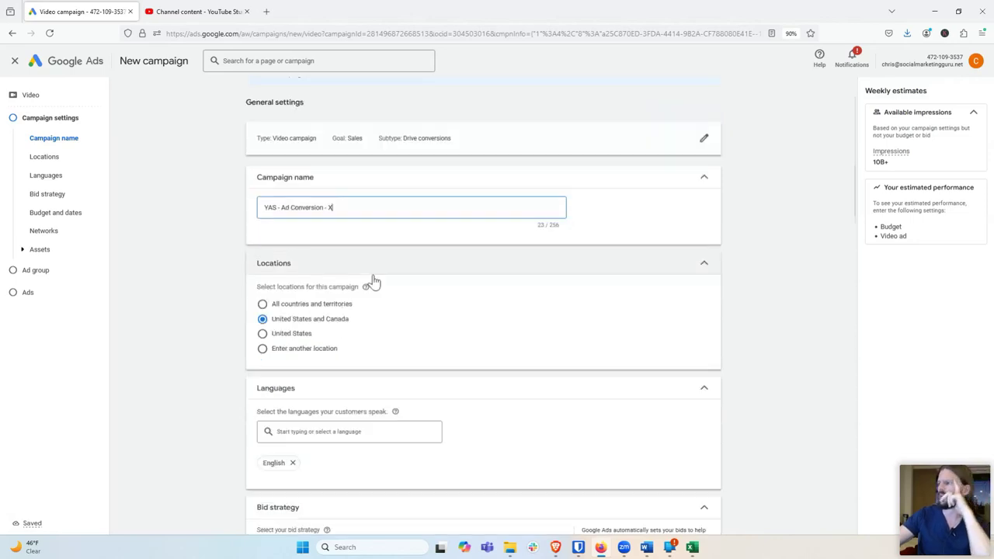
left_click(262, 319)
scroll(241, 332, "down", 2)
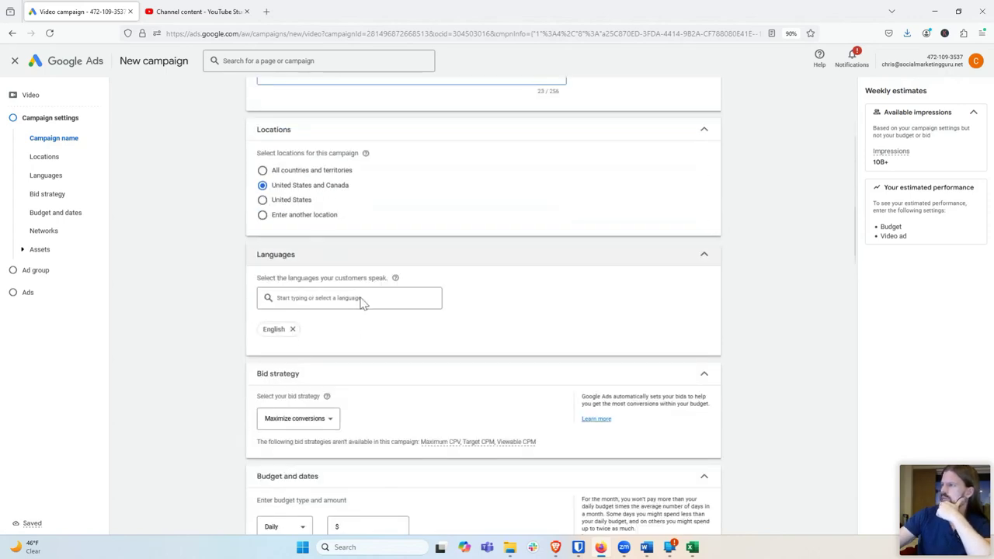
scroll(256, 334, "down", 2)
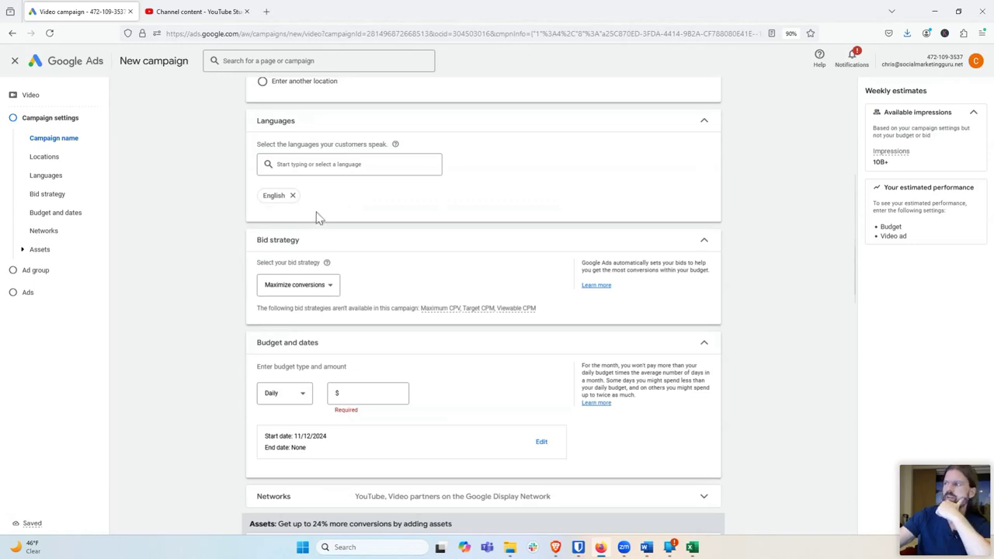
scroll(230, 242, "down", 1)
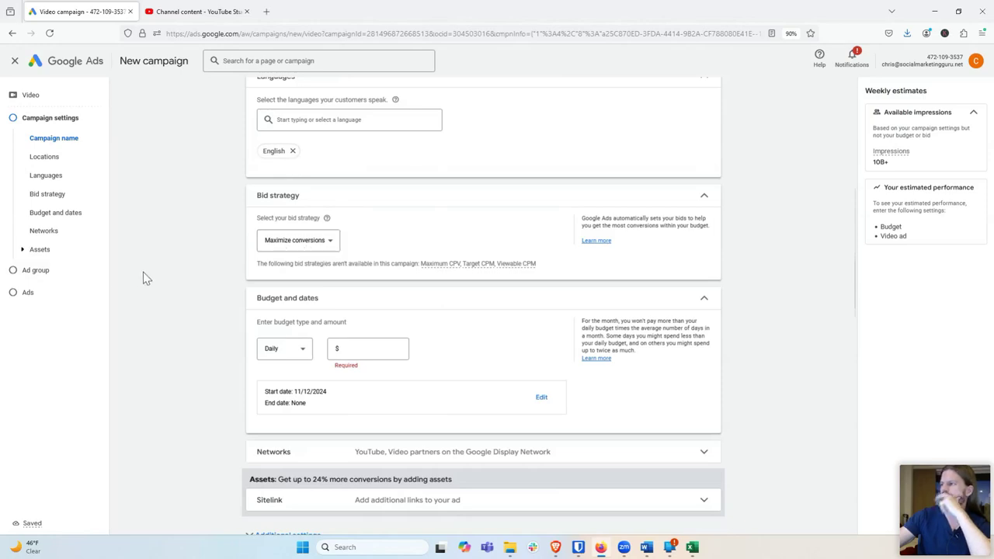
scroll(233, 287, "down", 1)
left_click(366, 306)
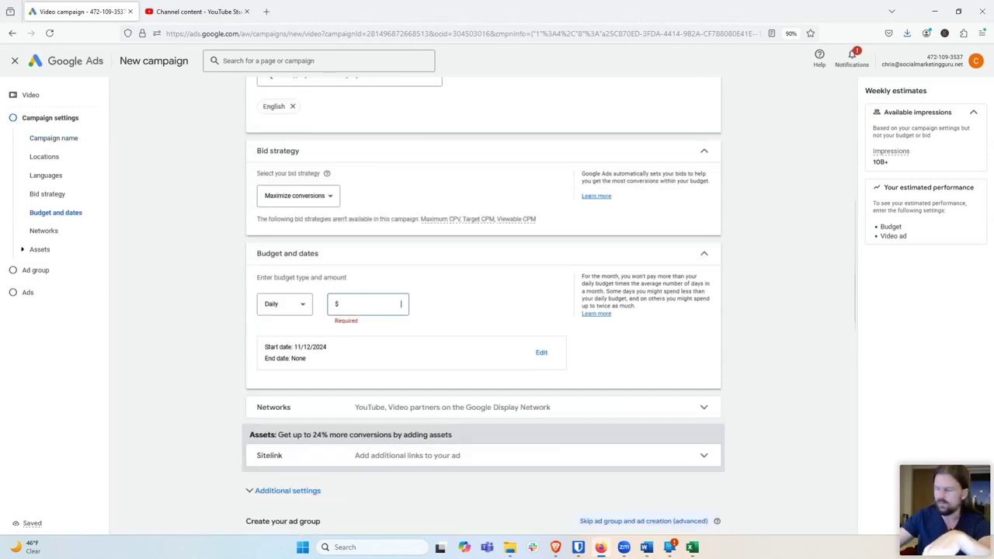
Step: Enter a $5.00 daily budget, keeping it despite the suggested $22.95
type("5")
left_click(437, 322)
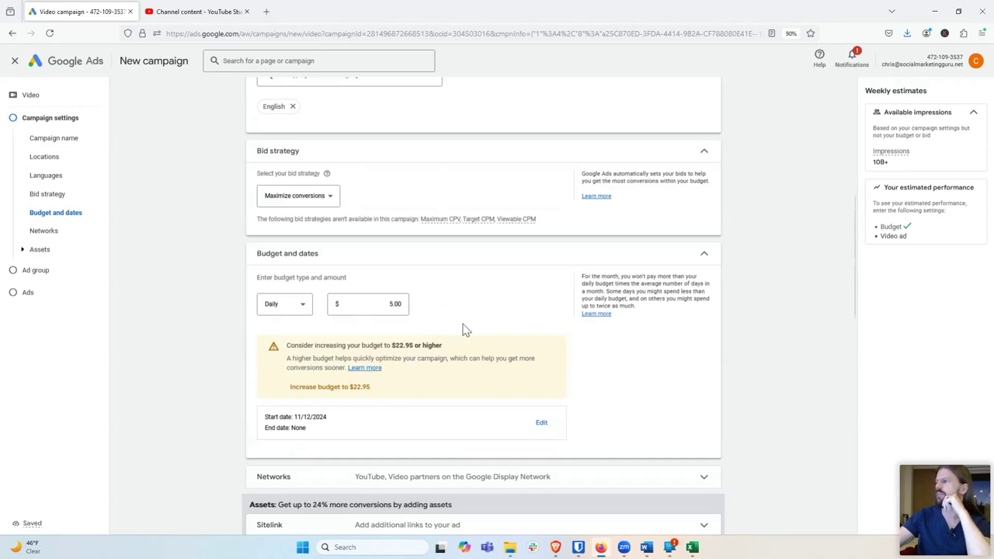
scroll(463, 329, "down", 1)
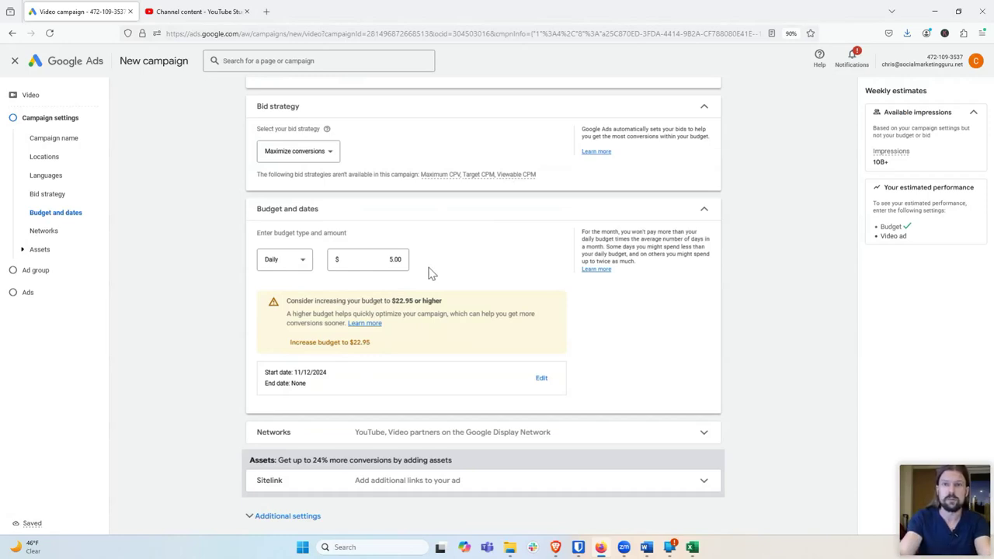
left_click(391, 259)
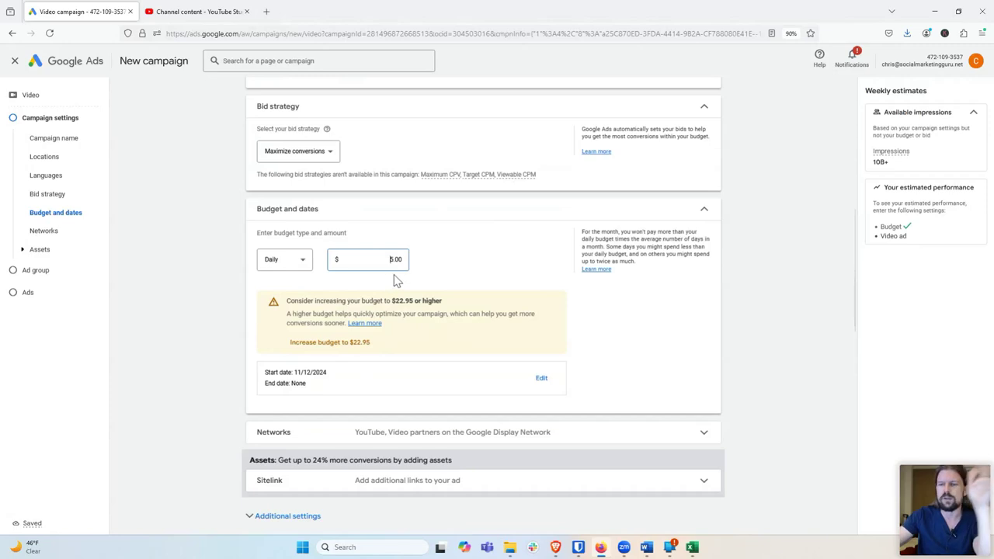
scroll(442, 284, "down", 1)
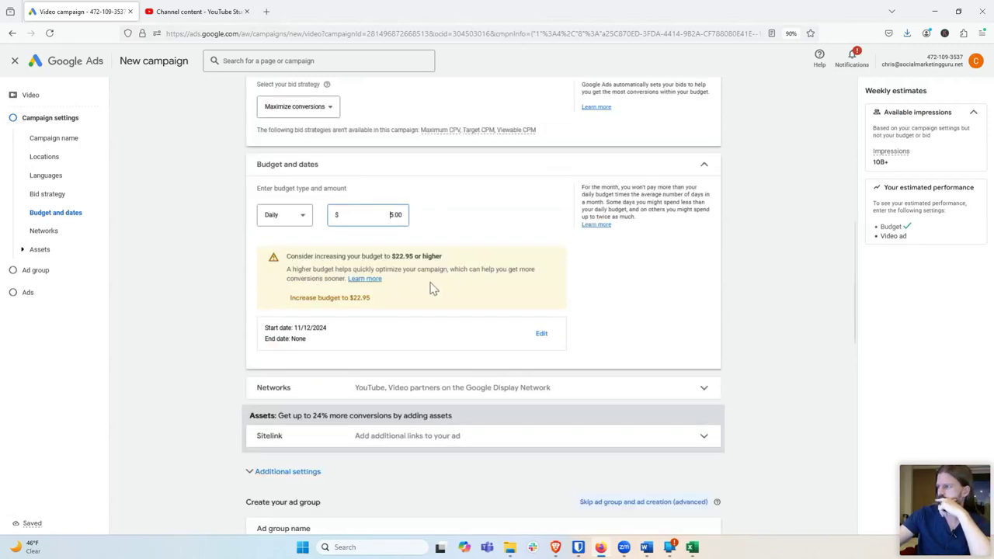
scroll(264, 280, "up", 1)
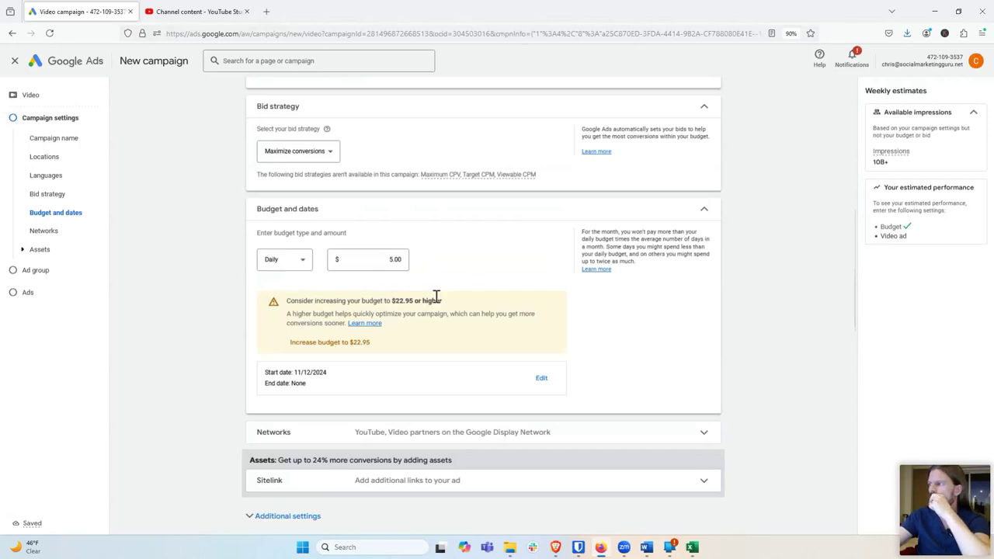
scroll(449, 270, "down", 1)
Step: Check Networks and Devices, then expand Additional settings to show frequency capping, ad schedule and video enhancements
scroll(233, 321, "down", 1)
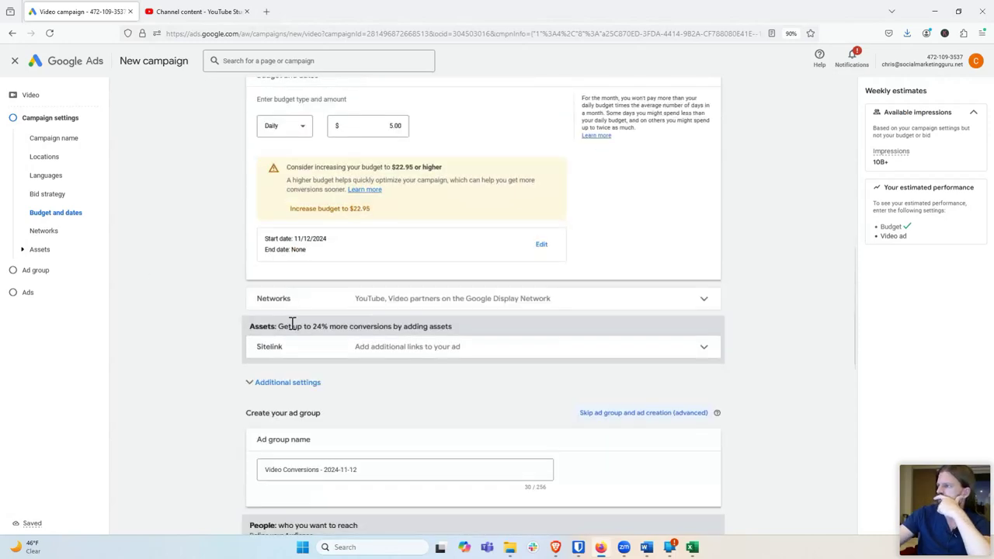
left_click(704, 302)
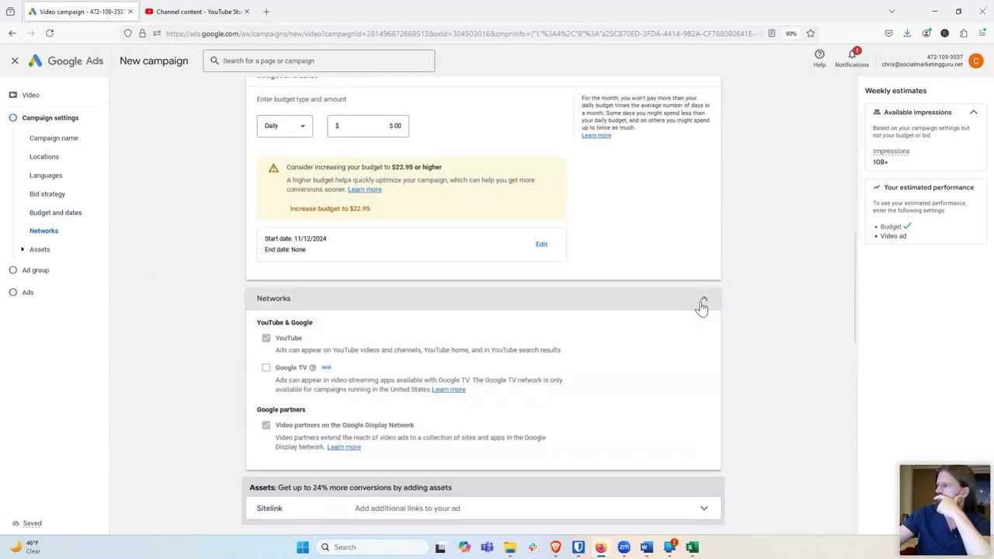
left_click(702, 303)
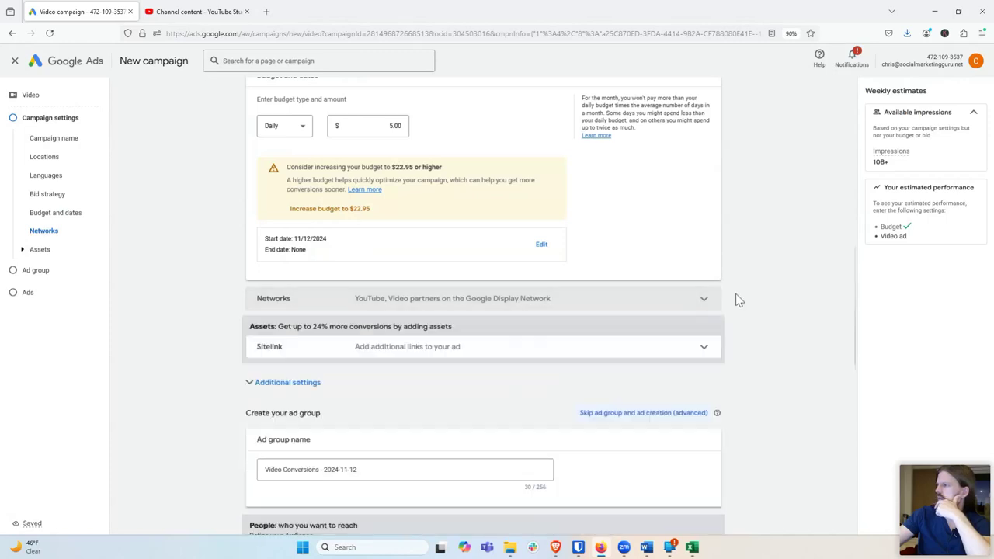
scroll(672, 313, "down", 1)
left_click(363, 337)
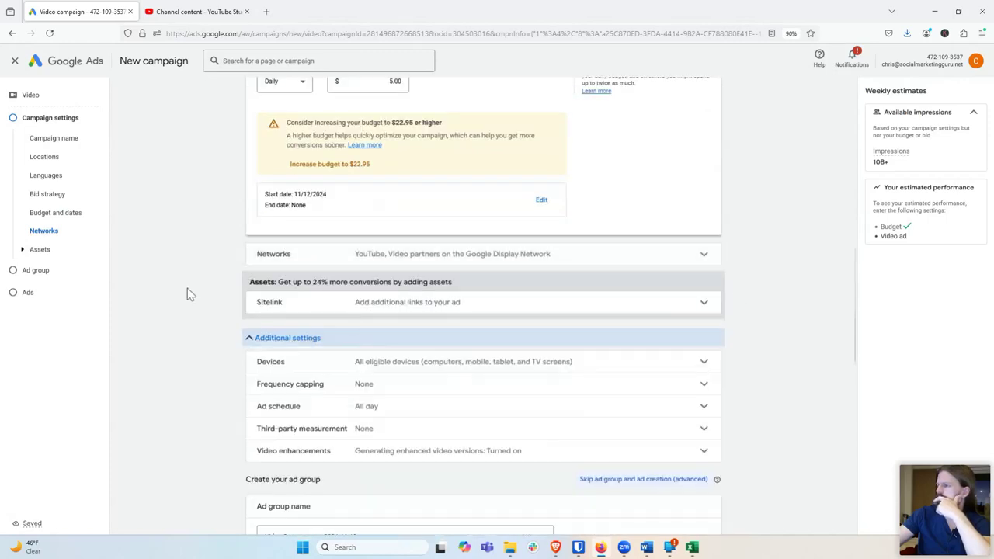
scroll(187, 288, "down", 2)
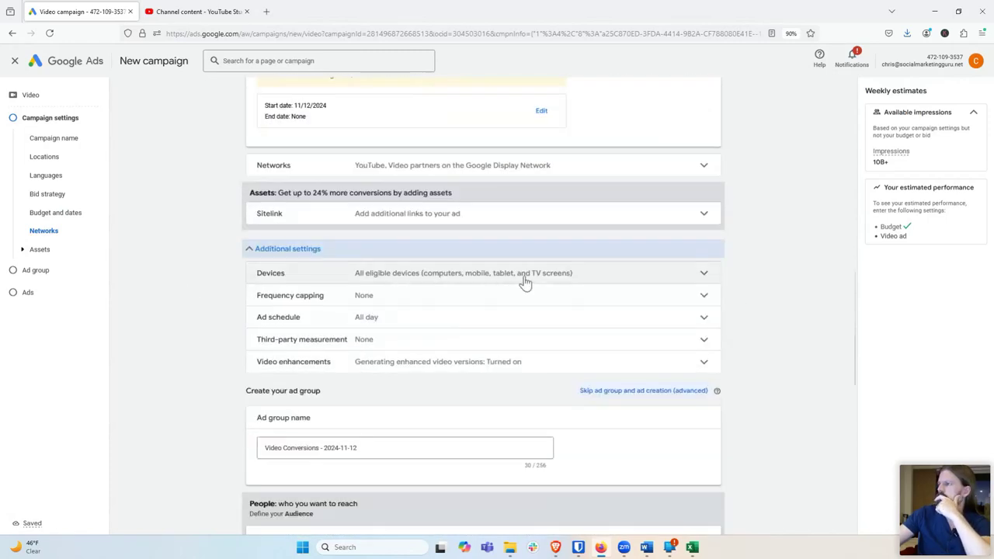
left_click(545, 284)
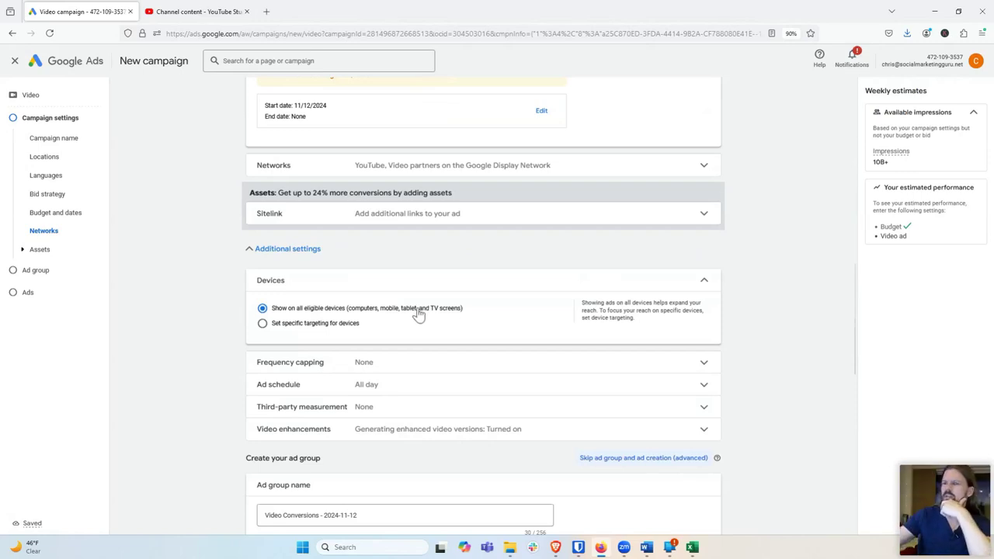
left_click(703, 280)
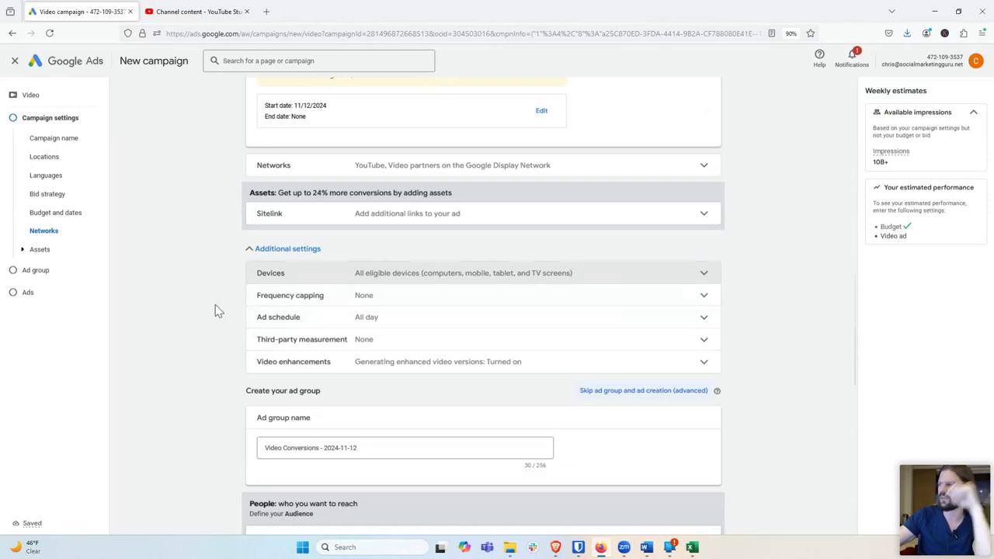
scroll(225, 309, "down", 1)
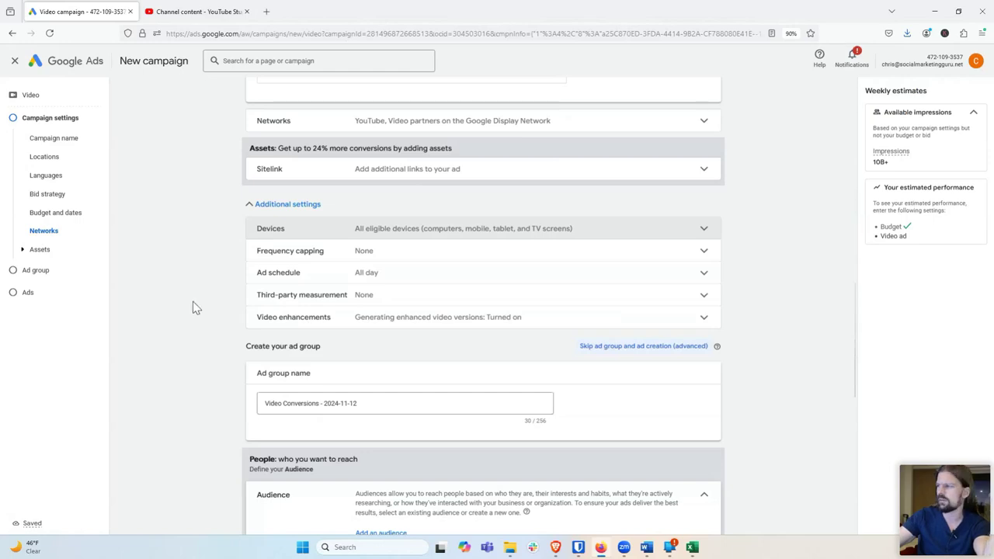
scroll(218, 306, "down", 1)
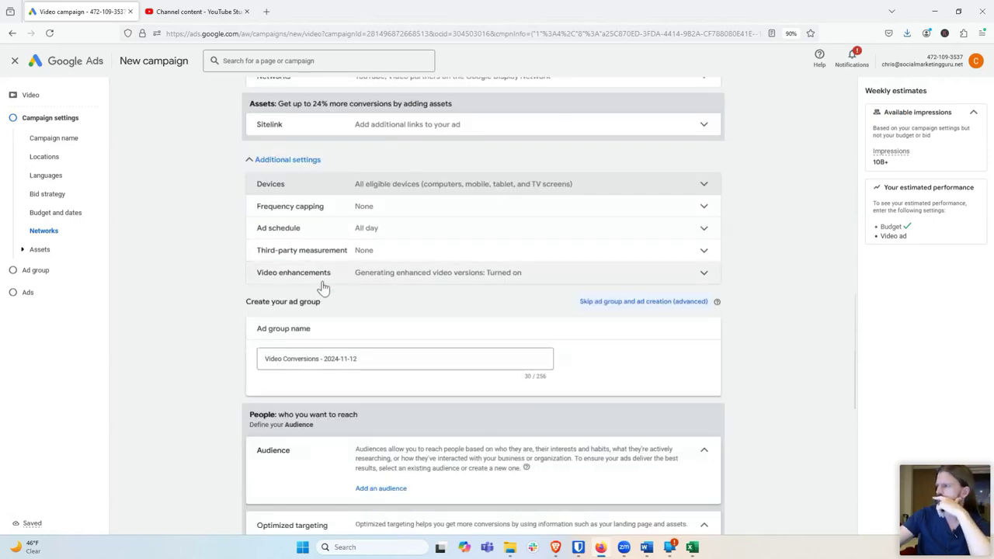
Step: Uncheck Google-generated shorter video versions, keeping vertical and square versions enabled
left_click(507, 279)
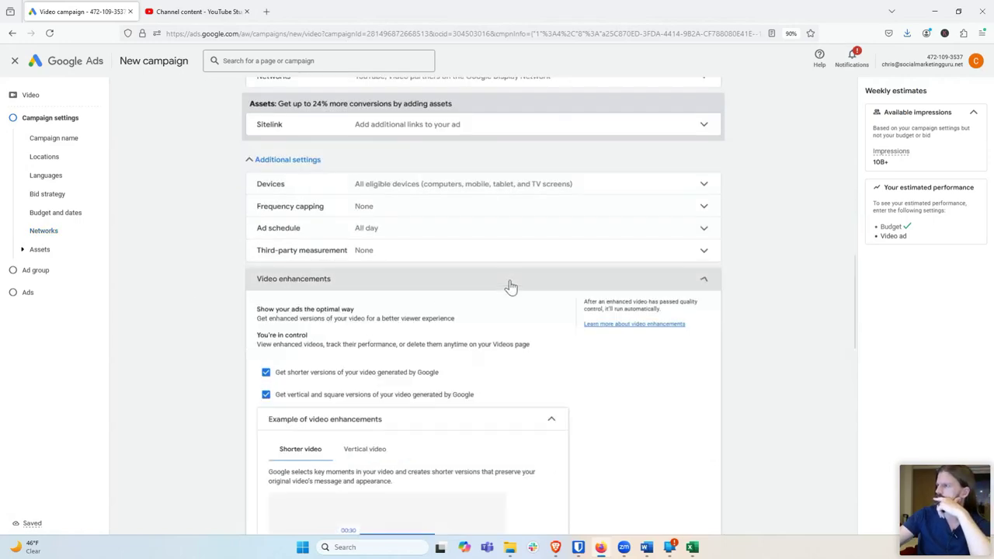
scroll(239, 313, "down", 1)
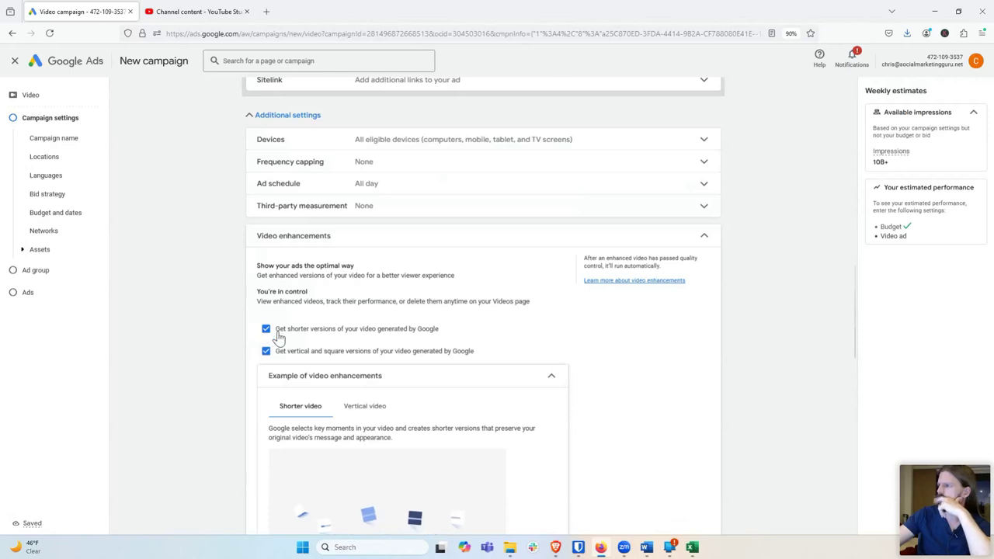
left_click(267, 329)
scroll(222, 355, "down", 2)
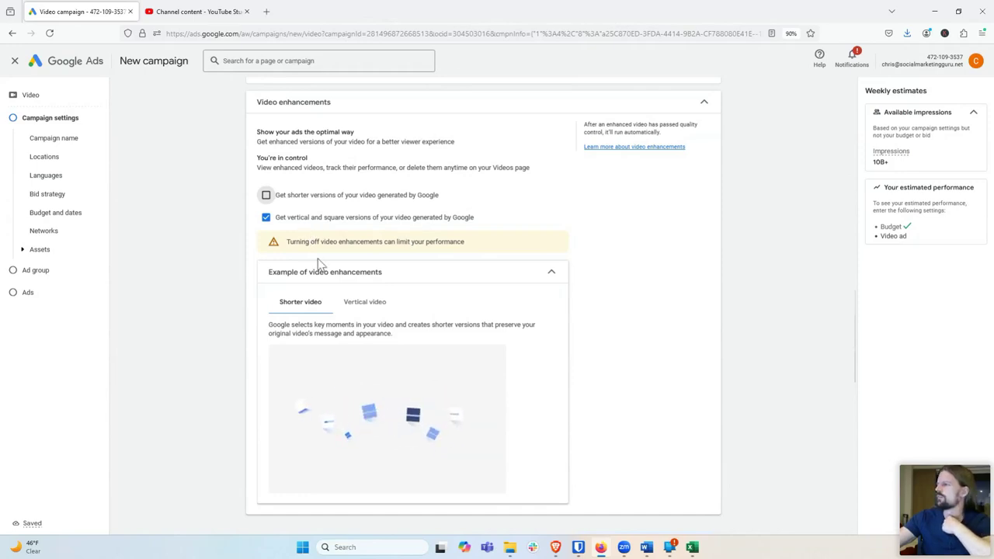
left_click(378, 308)
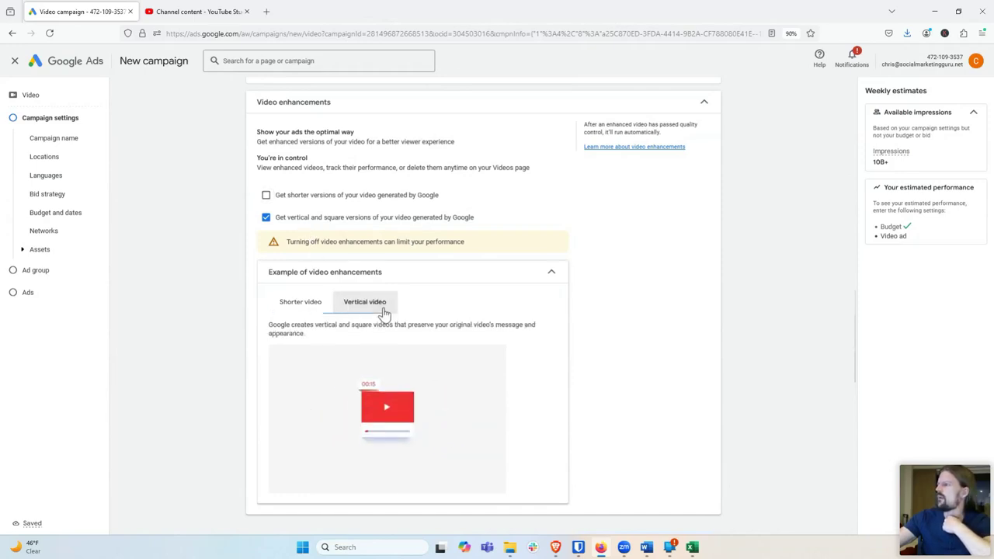
left_click(287, 308)
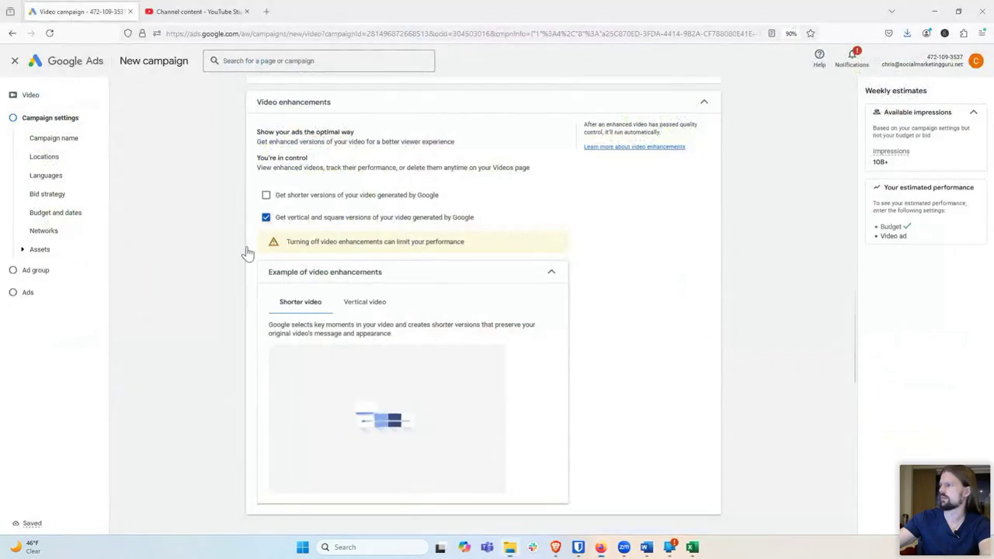
Step: Scroll down the ad settings once both video enhancements are turned off
scroll(210, 307, "down", 3)
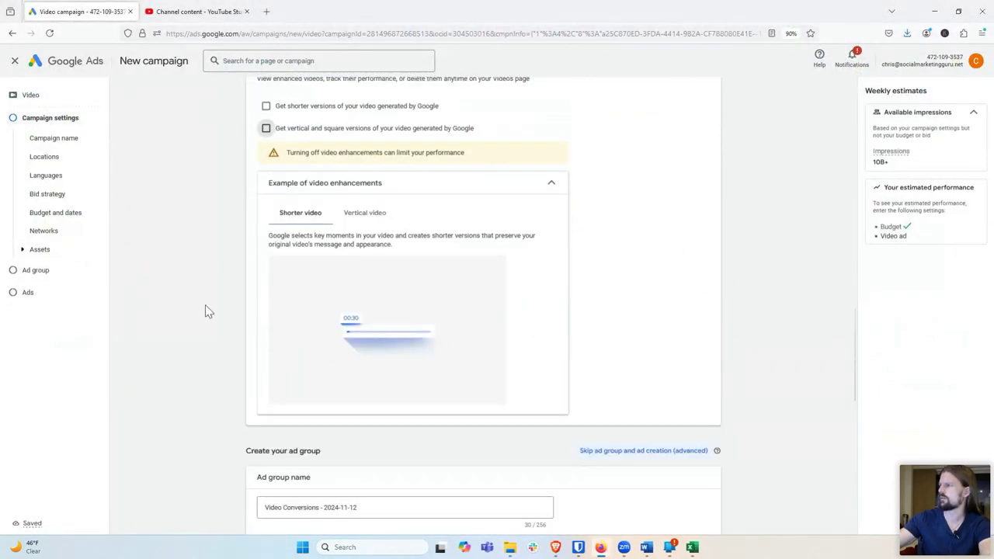
scroll(210, 307, "up", 6)
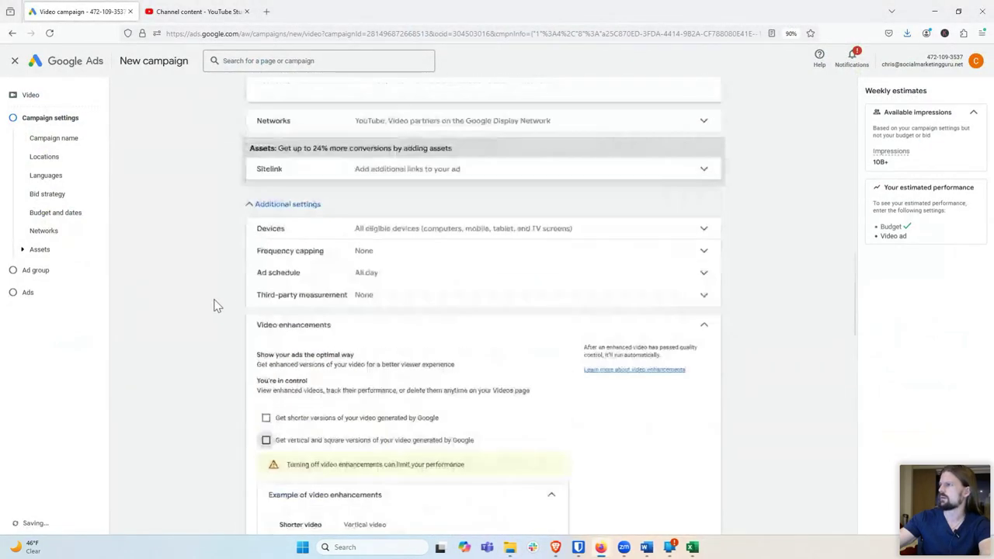
scroll(216, 274, "up", 3)
scroll(217, 270, "down", 6)
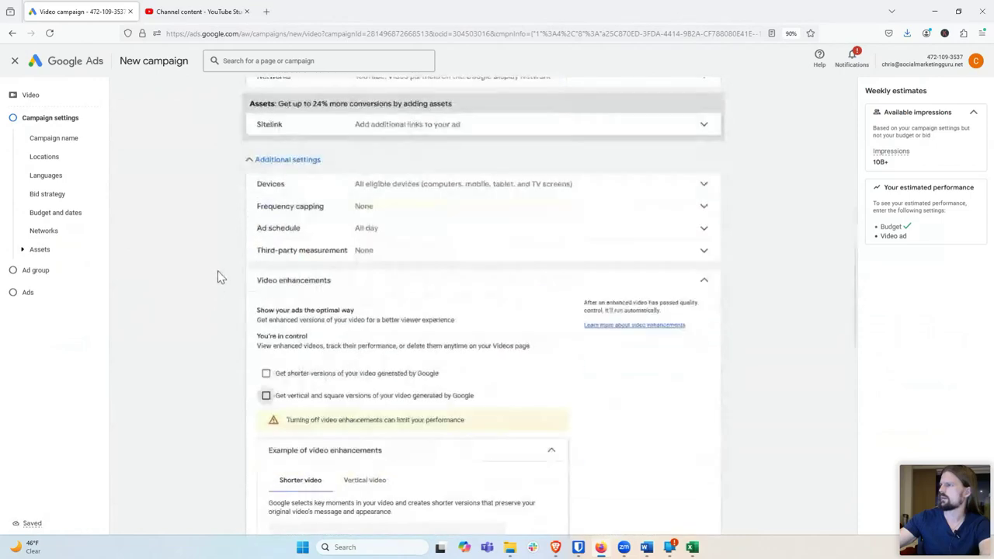
scroll(219, 274, "down", 2)
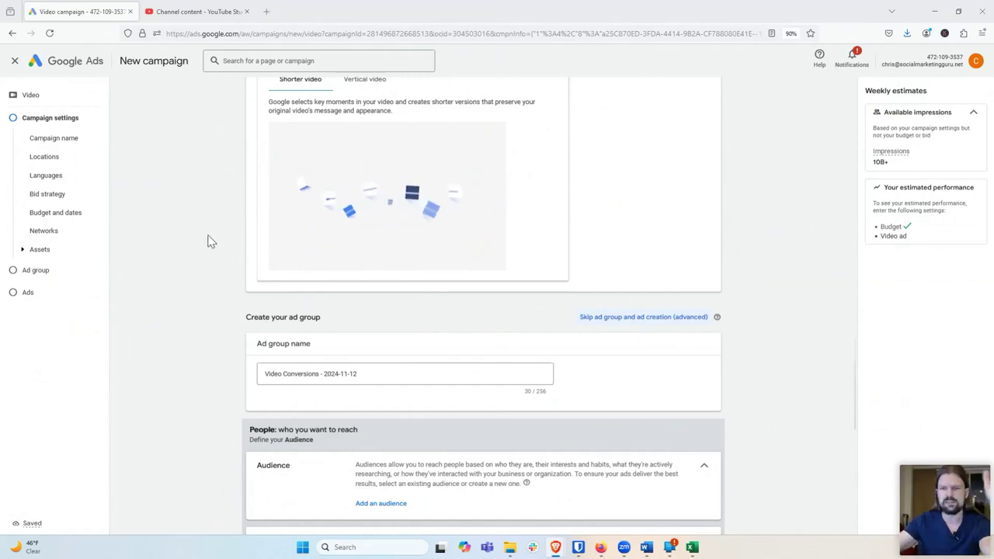
Step: Keep the ad group name 'Video Conversions - 2024-11-12' and open Add an audience under People
scroll(359, 338, "down", 1)
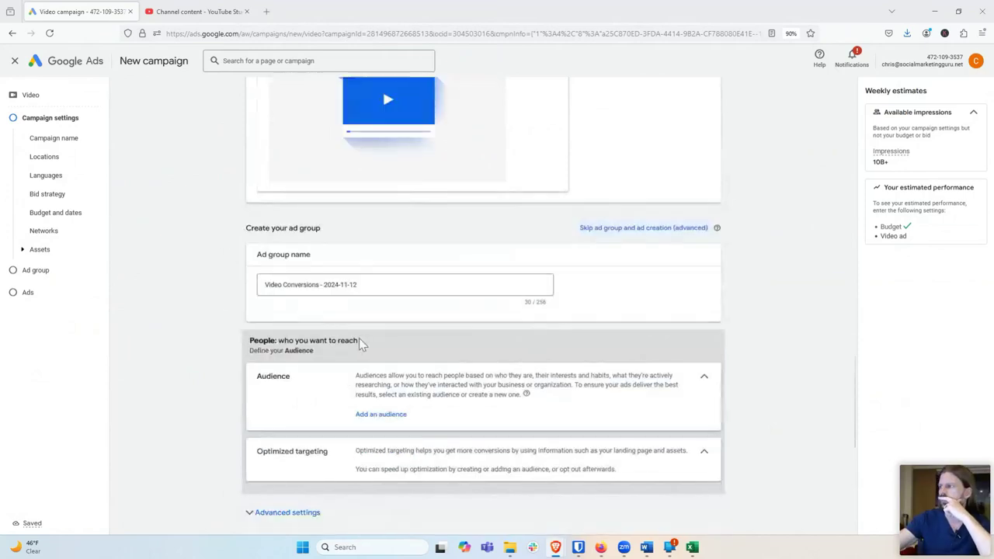
left_click(380, 285)
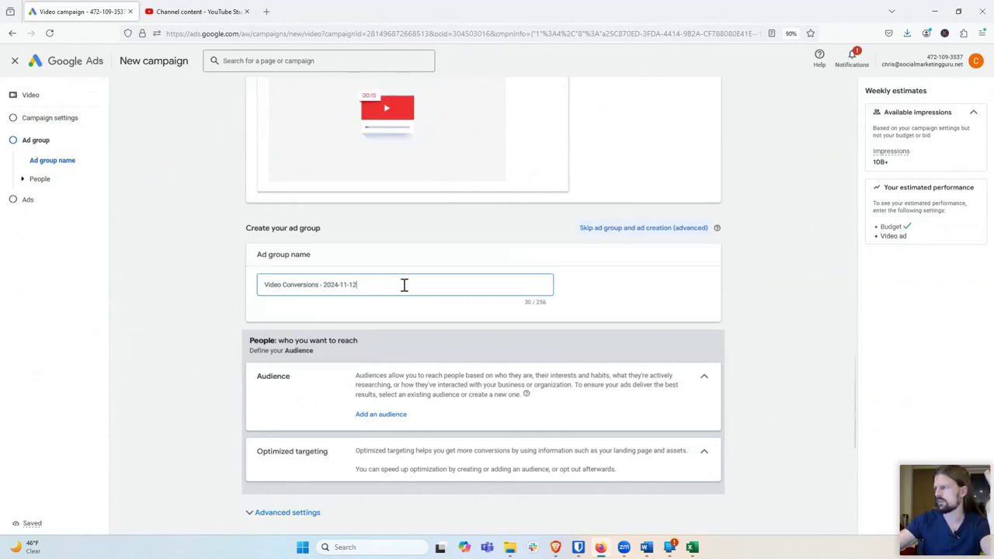
scroll(234, 290, "down", 1)
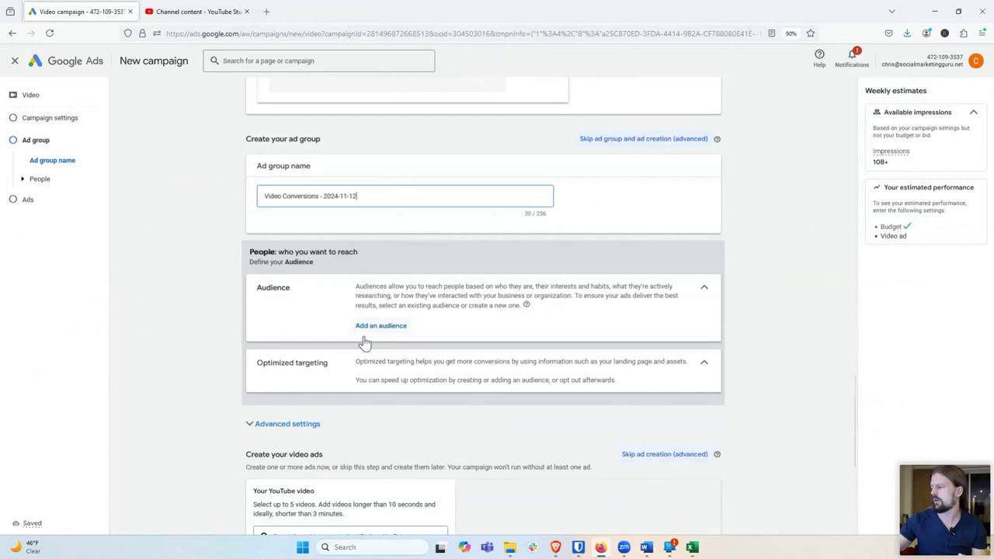
left_click(313, 332)
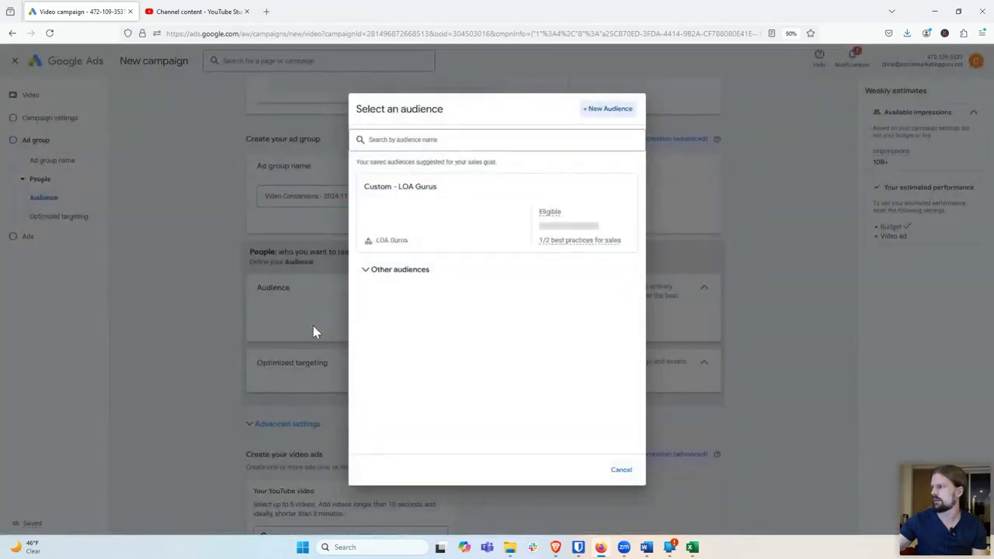
Step: Start a new audience from the Select an audience dialog
left_click(605, 111)
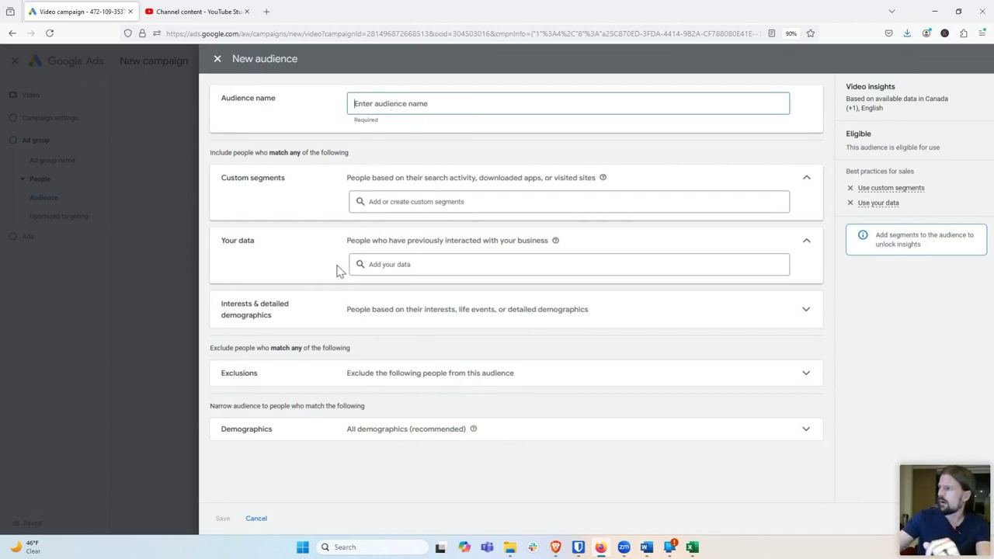
Step: Show saved custom segments like Experts - High Specialization and Marketing Softwares
left_click(510, 201)
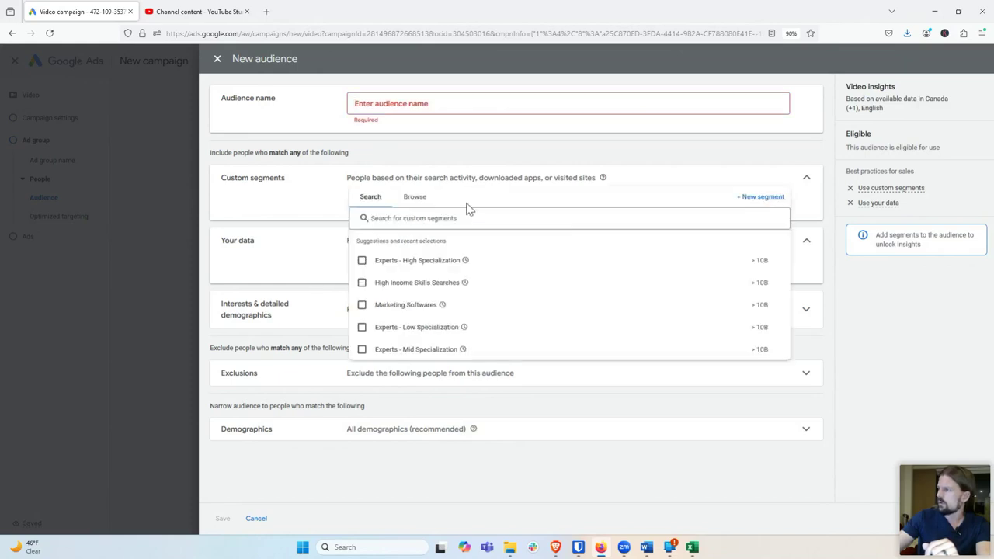
Step: Expand Interests & detailed demographics, look over its suggestions, and search for 'advertising'
left_click(316, 208)
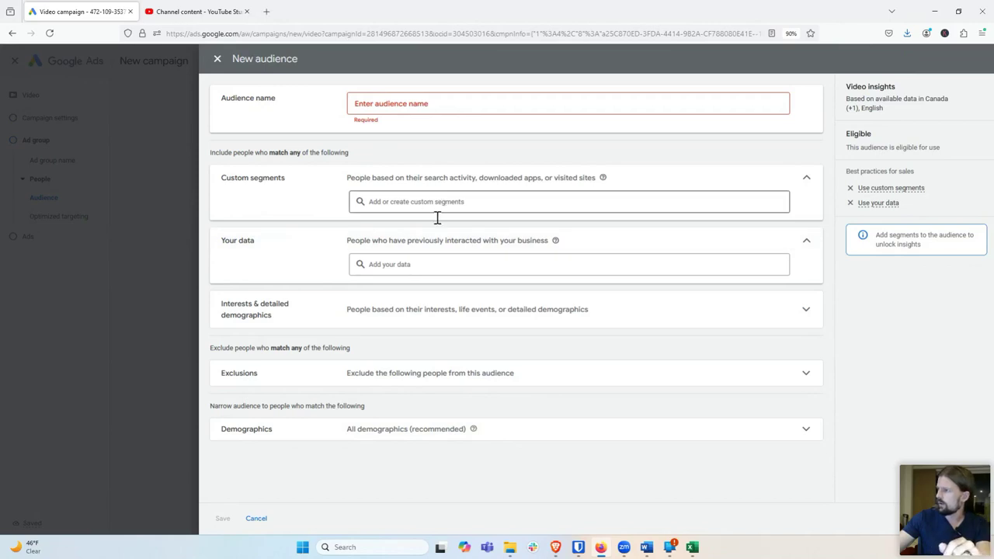
left_click(800, 318)
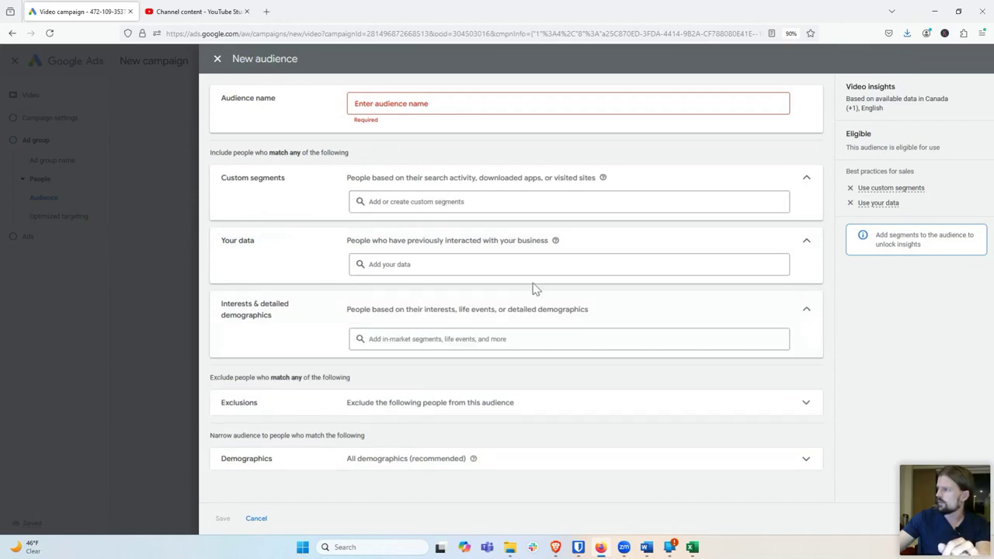
left_click(483, 338)
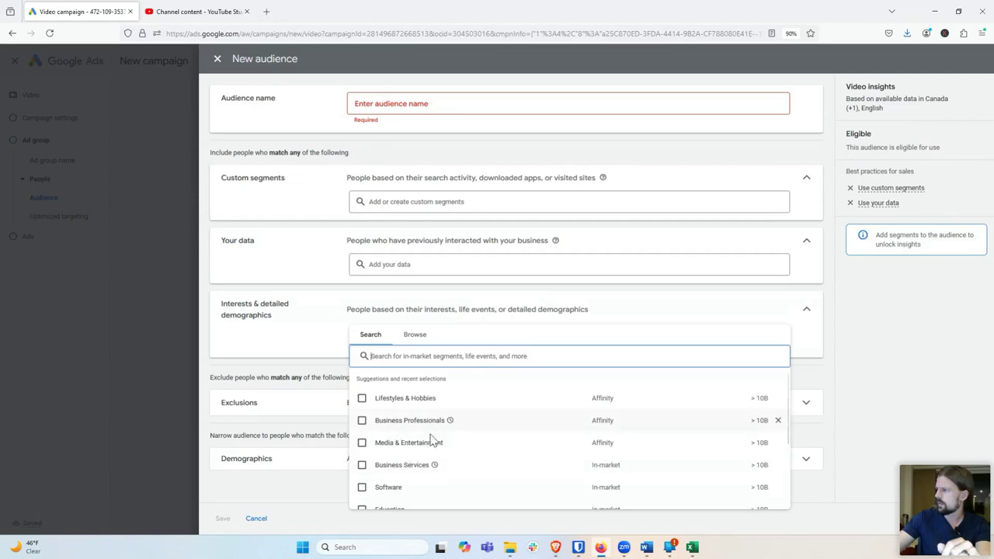
scroll(432, 439, "down", 2)
scroll(432, 439, "up", 2)
scroll(431, 447, "down", 1)
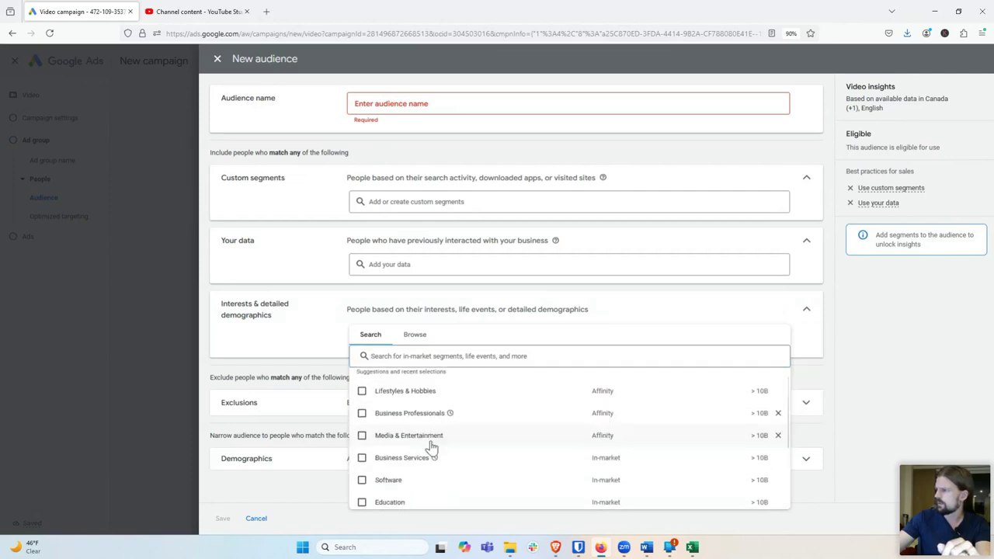
scroll(433, 446, "down", 2)
scroll(432, 446, "up", 3)
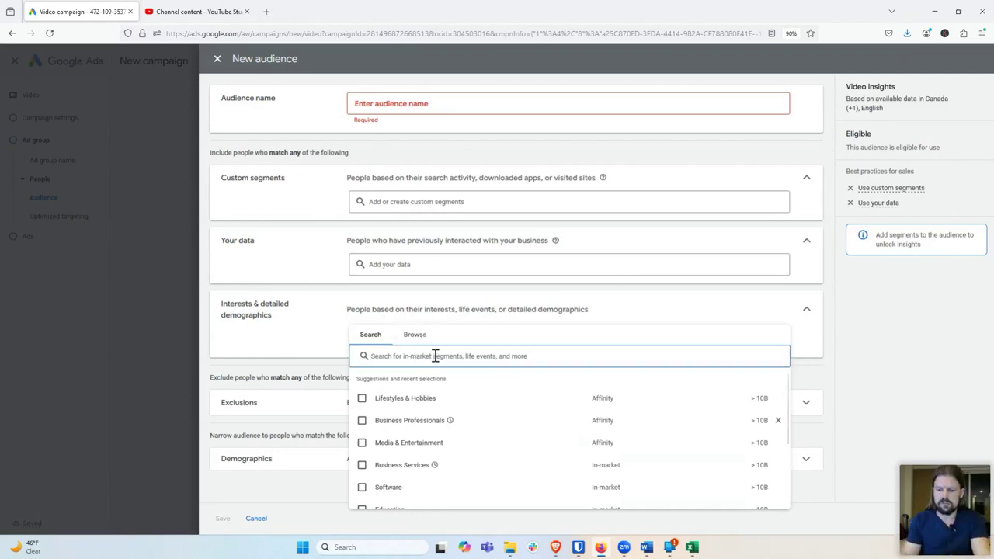
type("advertising")
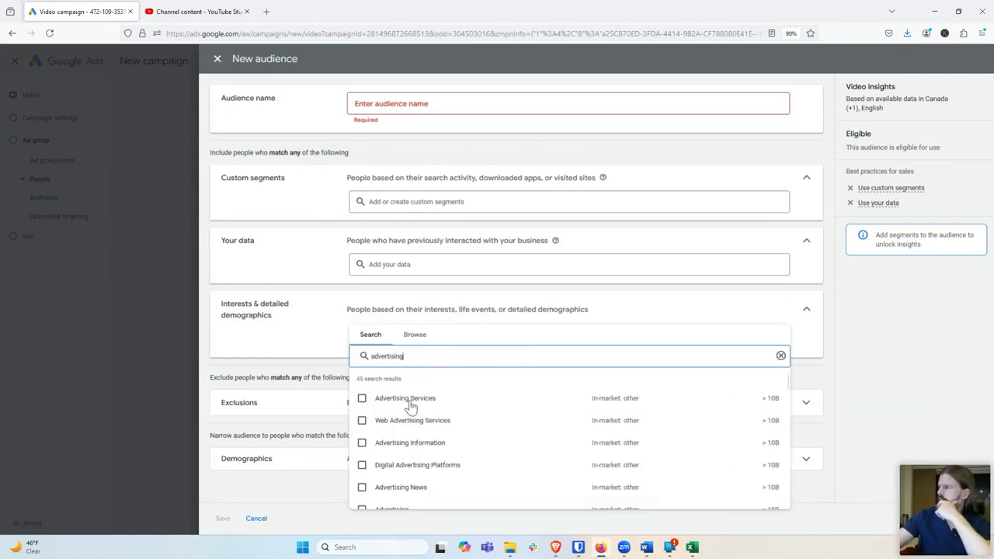
Step: Review the 'advertising' interest results and custom segment suggestions without adding any
mouse_move(412, 406)
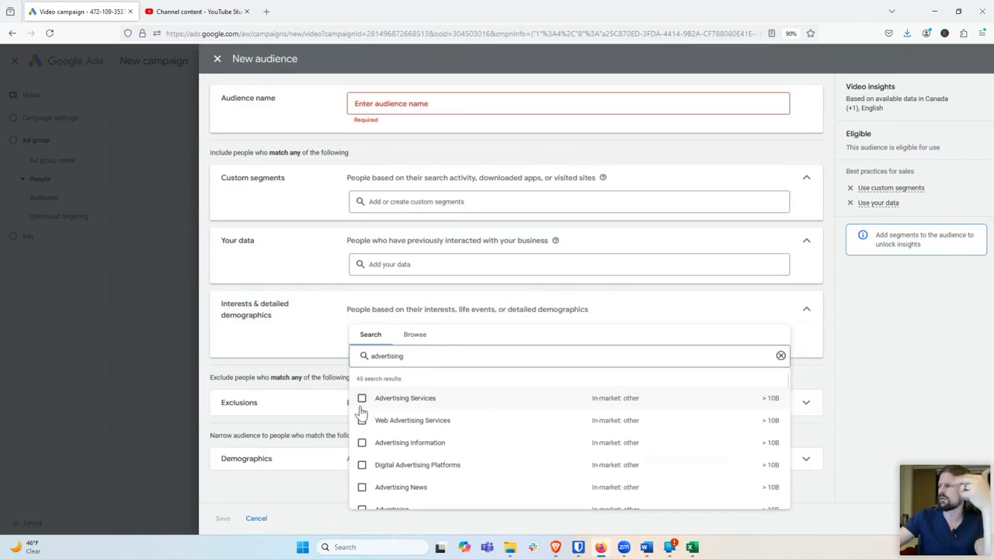
left_click(330, 349)
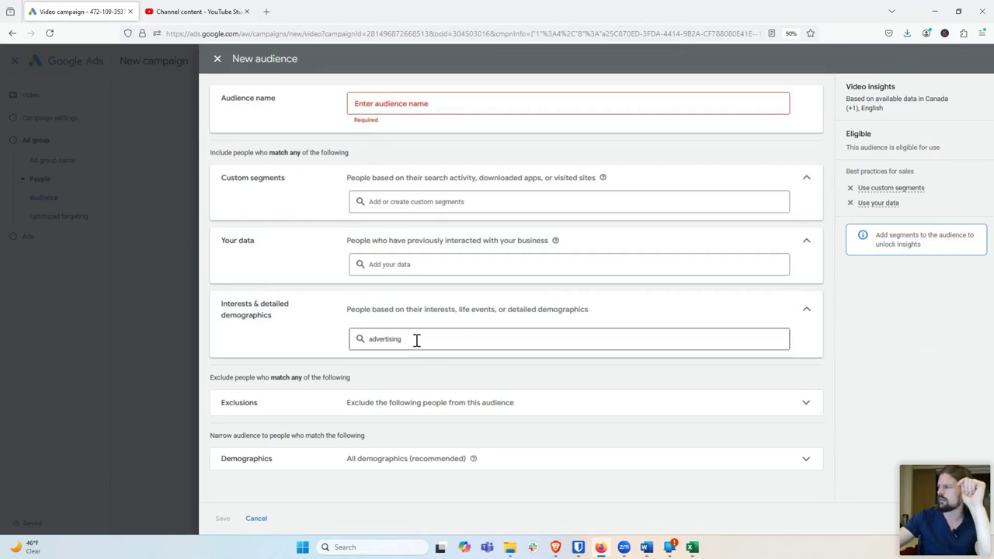
left_click(366, 339)
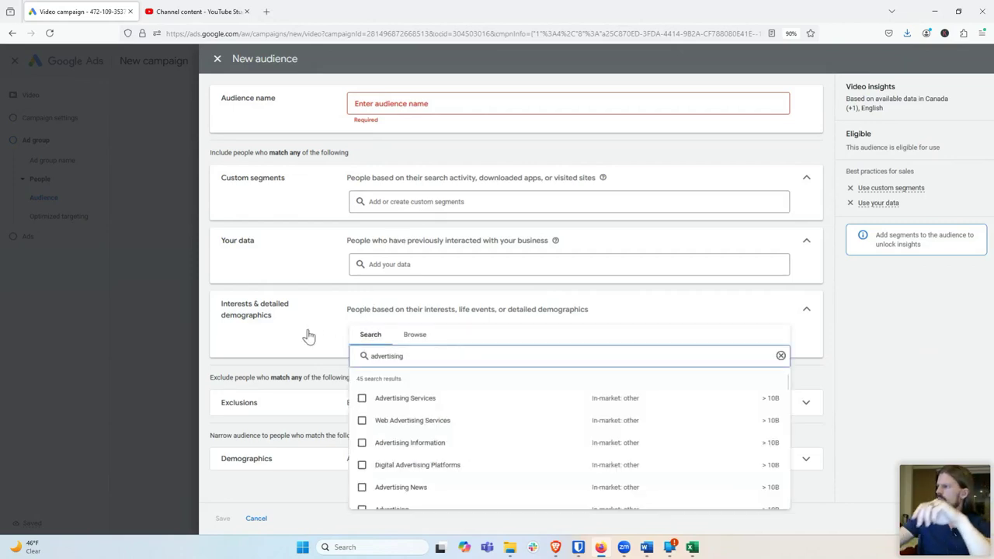
left_click(308, 336)
left_click(410, 210)
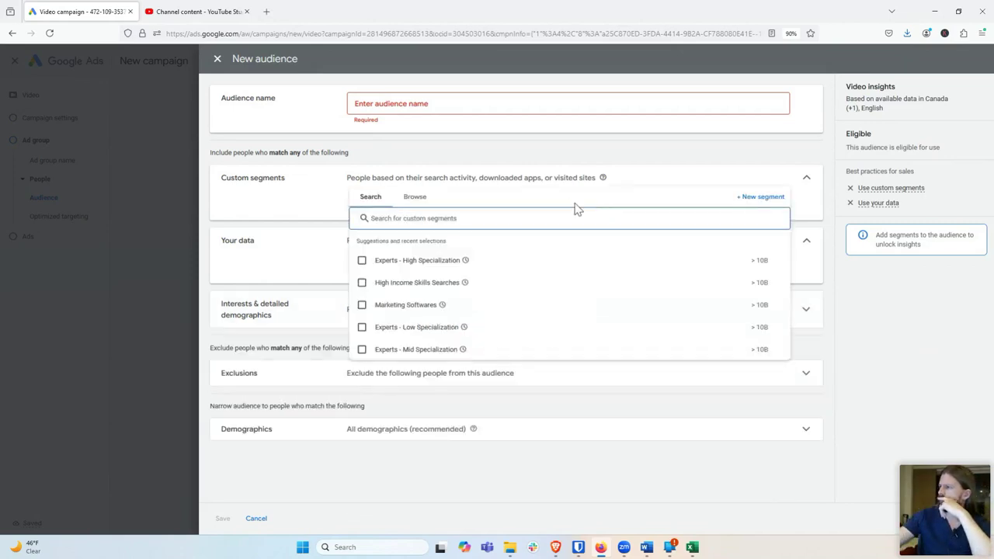
left_click(326, 221)
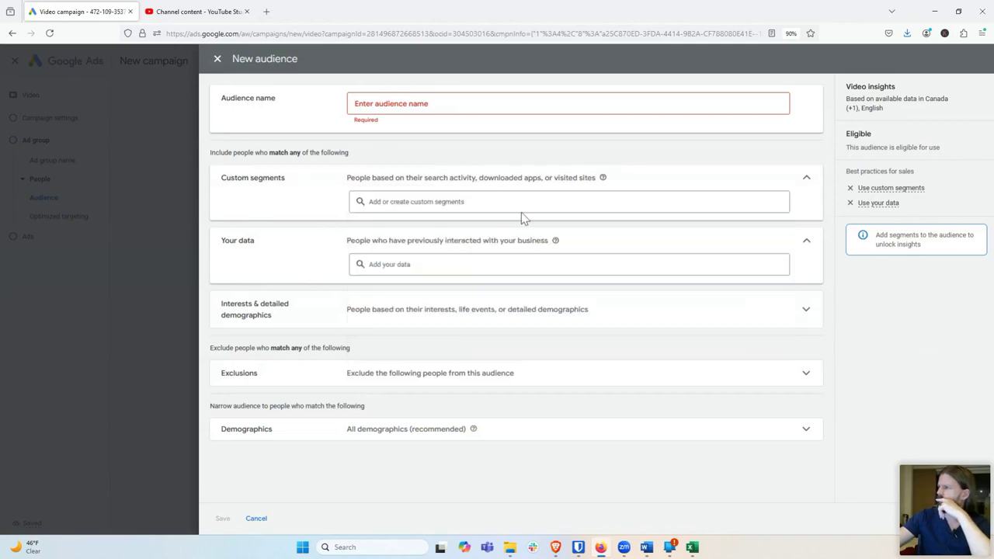
Step: Name a new custom segment 'Hyros & Segmetrics'
left_click(468, 204)
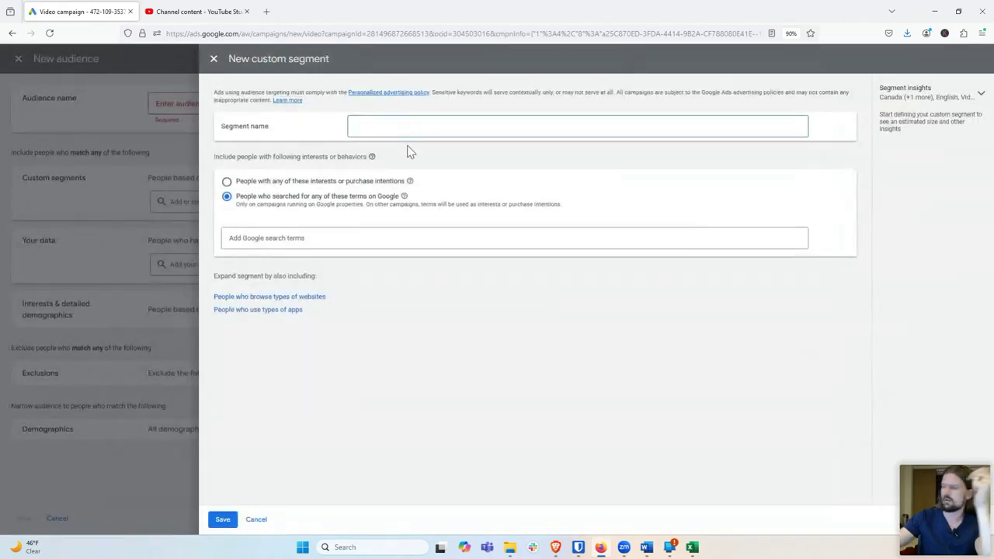
type("Hyros")
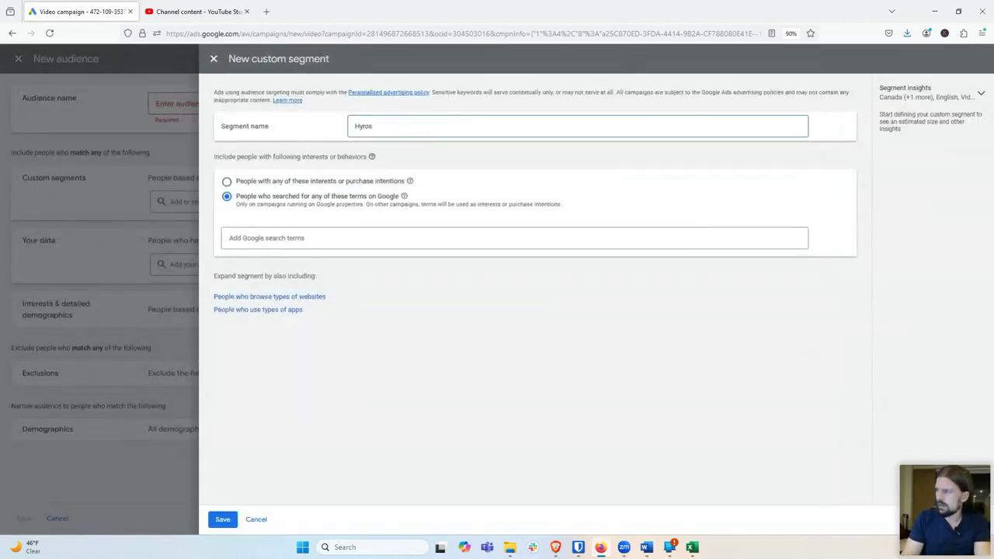
type(" & Segment")
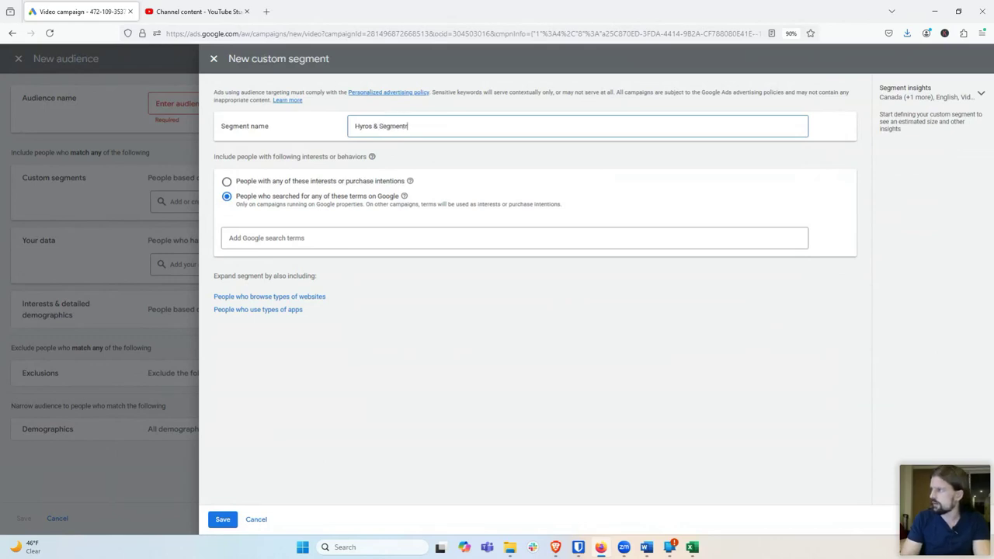
key("BackSpace")
key("BackSpace")
key("BackSpace")
type("trics")
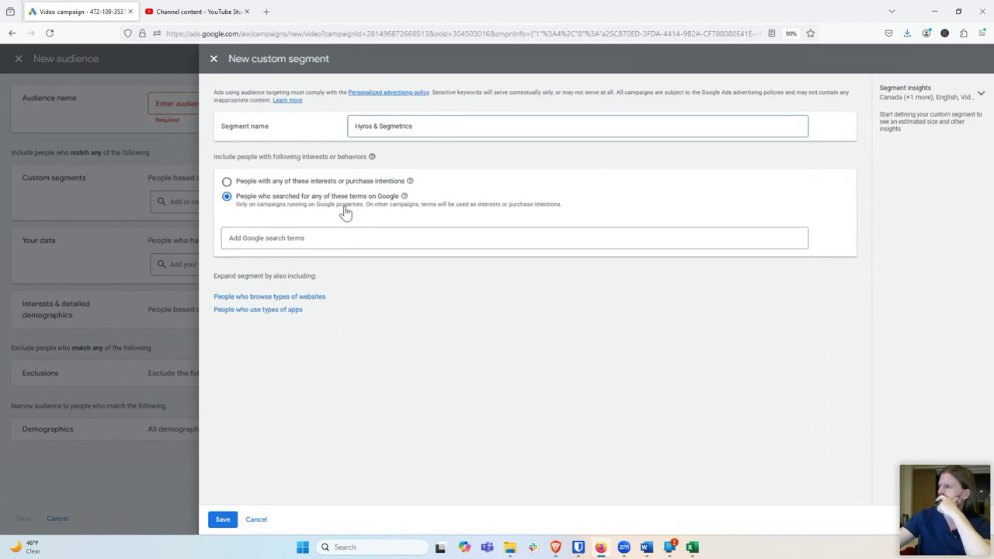
Step: Target people with interests or purchase intentions 'hyros' and 'segmetrics'
left_click_drag(233, 194, 224, 181)
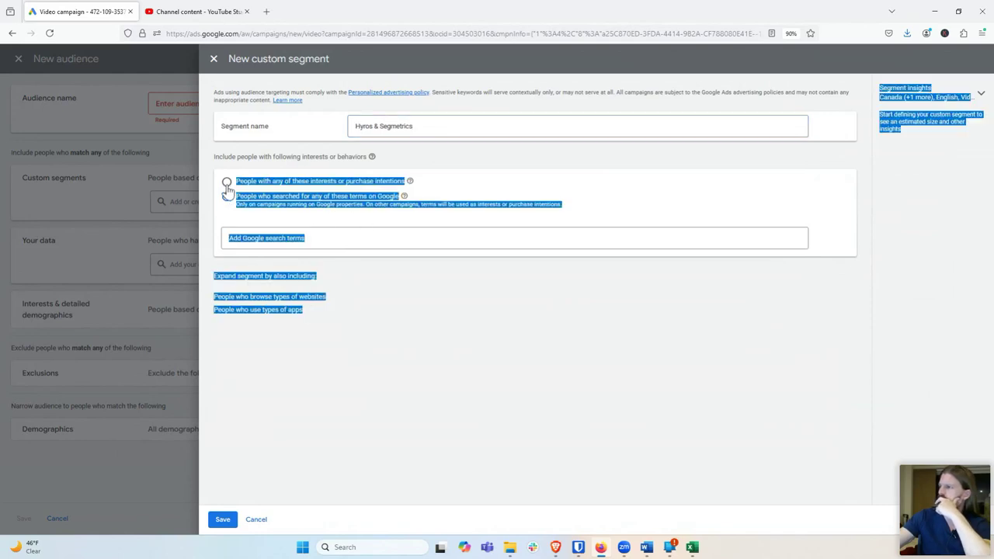
left_click(226, 181)
left_click(459, 185)
left_click(377, 240)
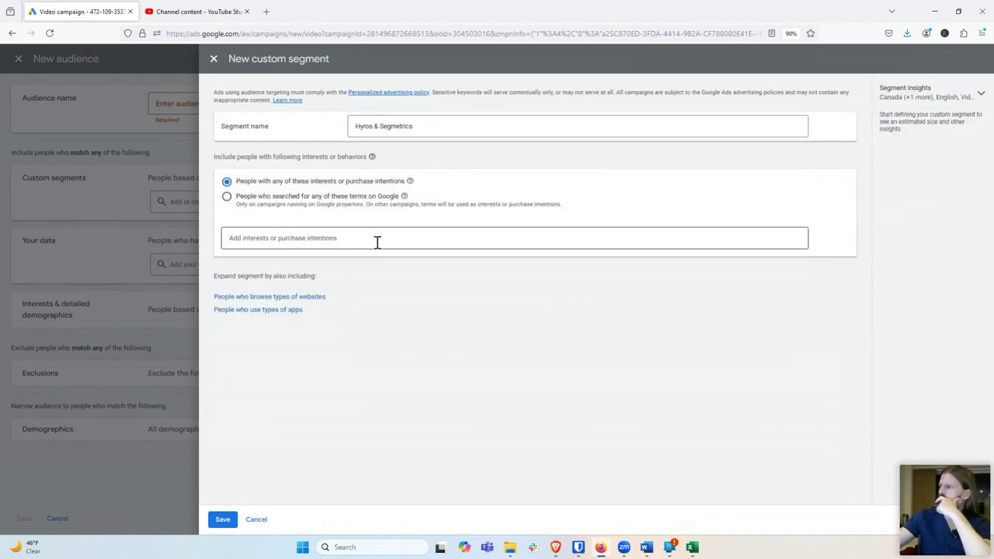
type("hyros")
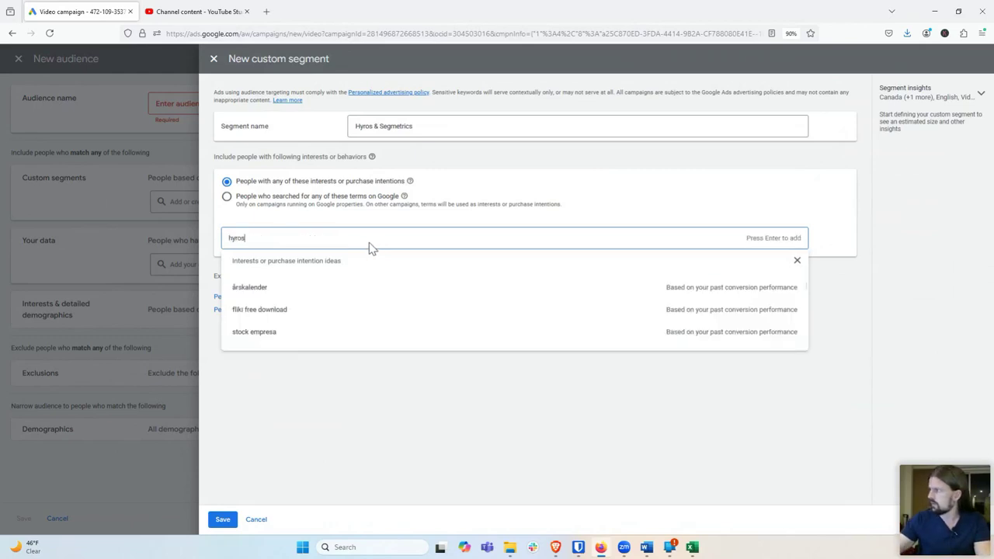
key("Return")
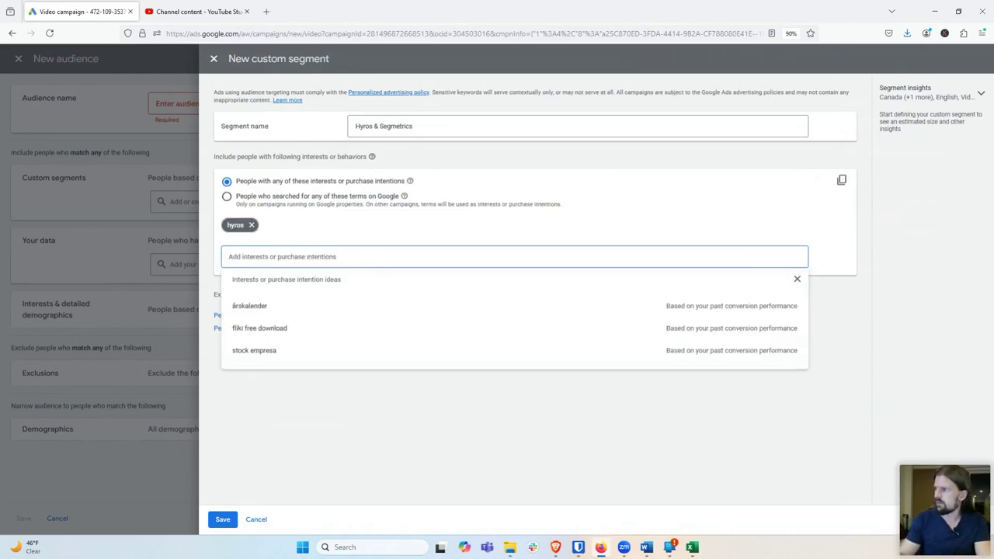
type("segme")
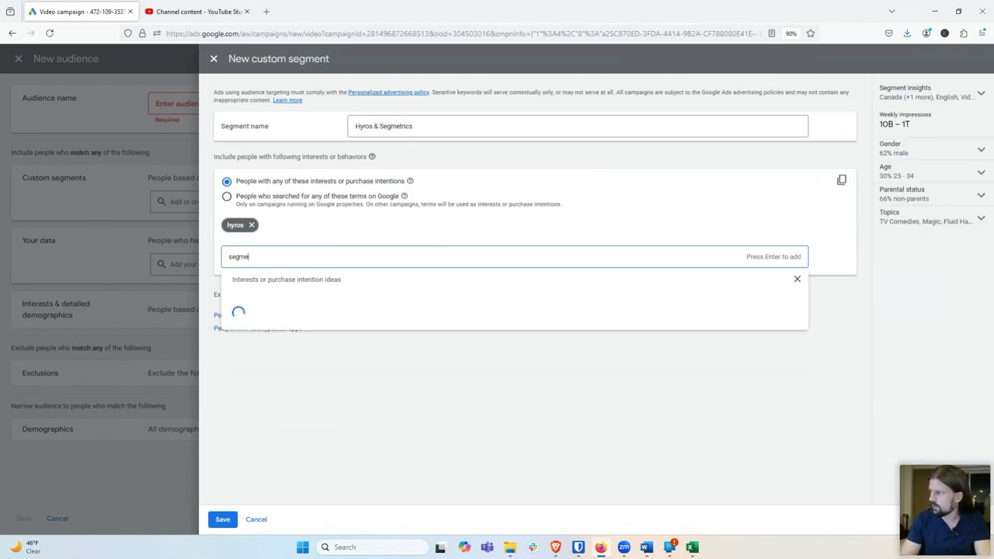
type("trics")
key("Return")
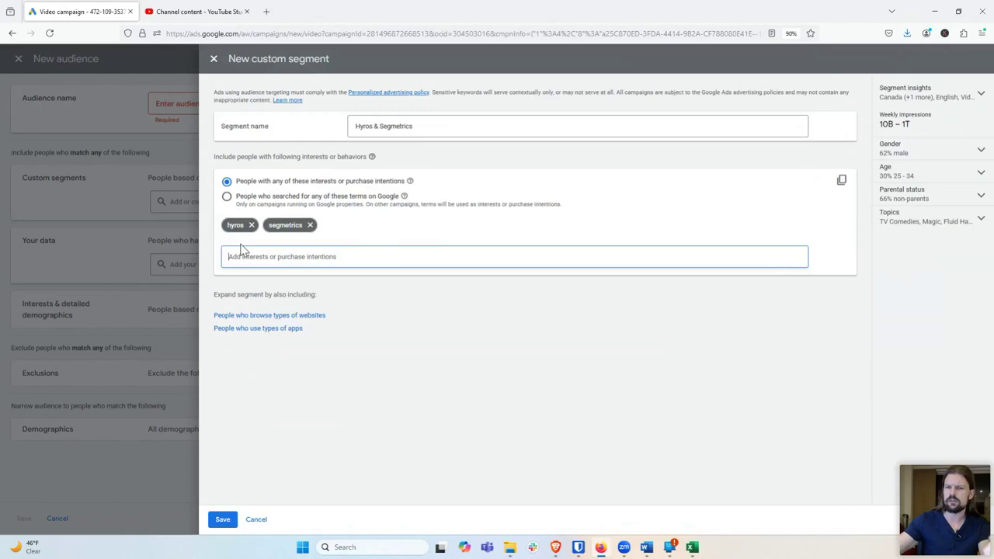
left_click(448, 331)
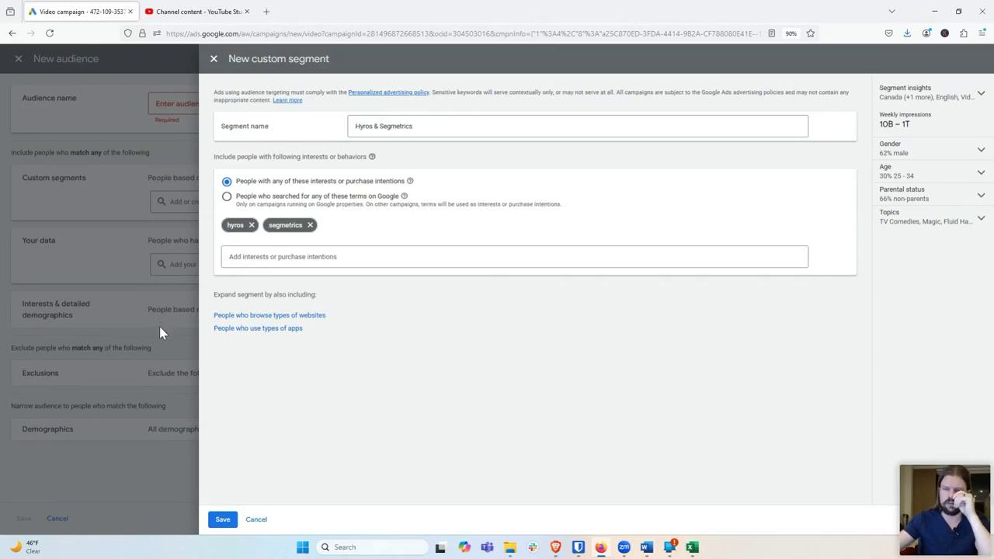
left_click(223, 520)
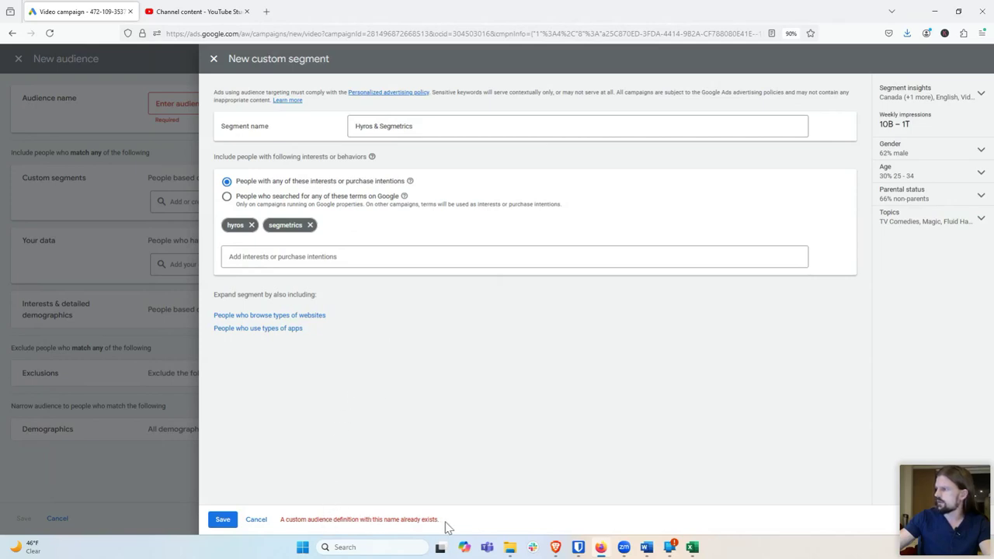
Step: Read the duplicate-name error and close the custom segment editor without saving
left_click_drag(445, 528, 284, 521)
left_click(371, 426)
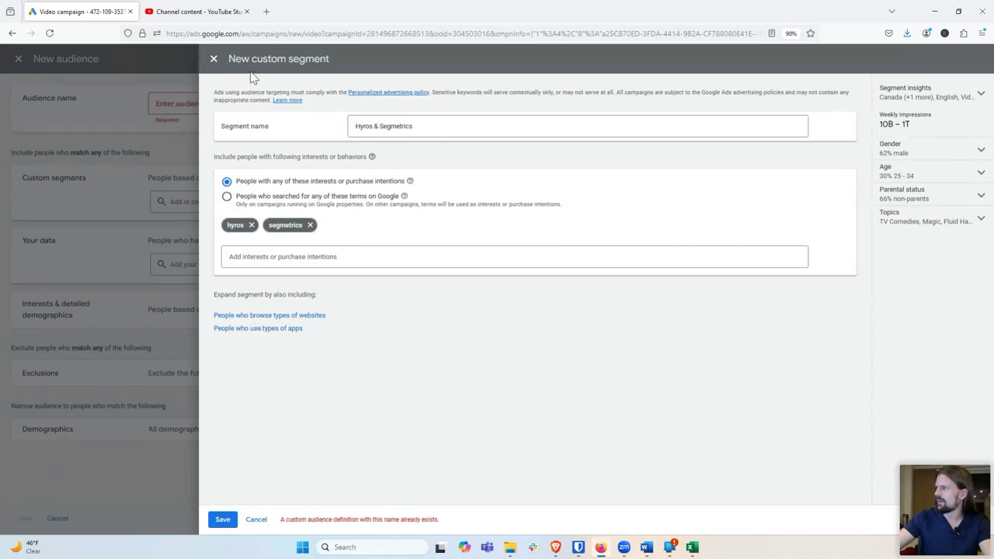
left_click(213, 60)
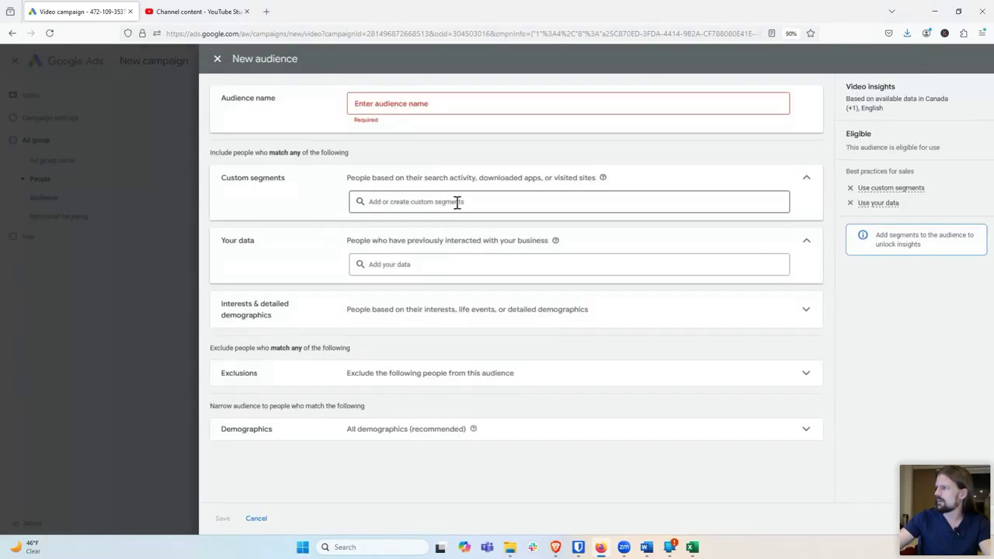
Step: Search custom segments for 'hyros' and add the existing Hyros & Segmetrics segment
left_click(457, 202)
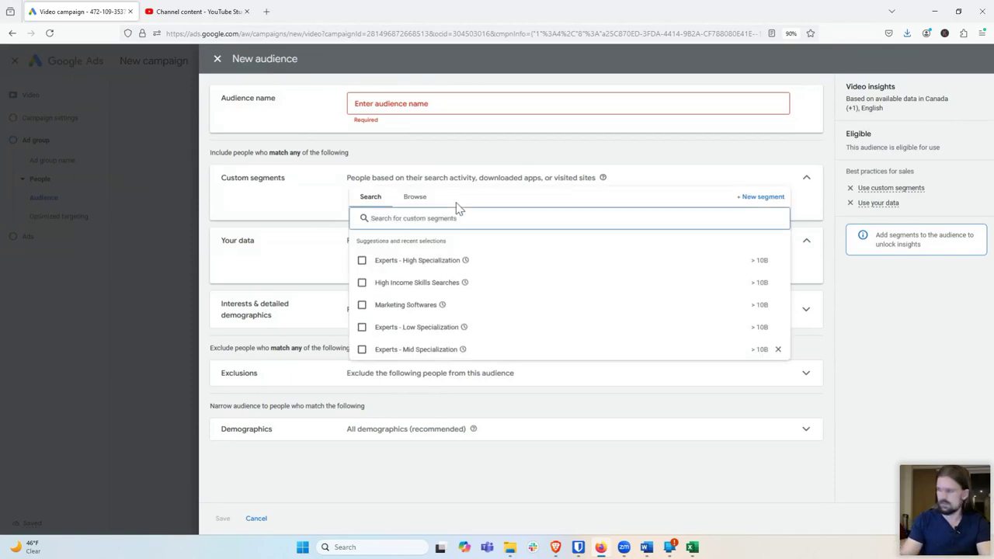
type("hyros")
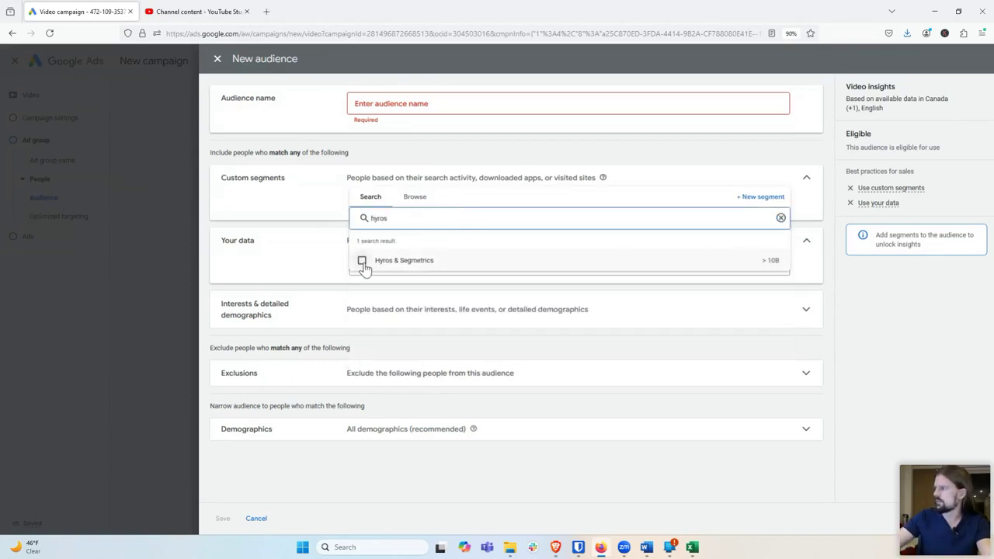
mouse_move(363, 266)
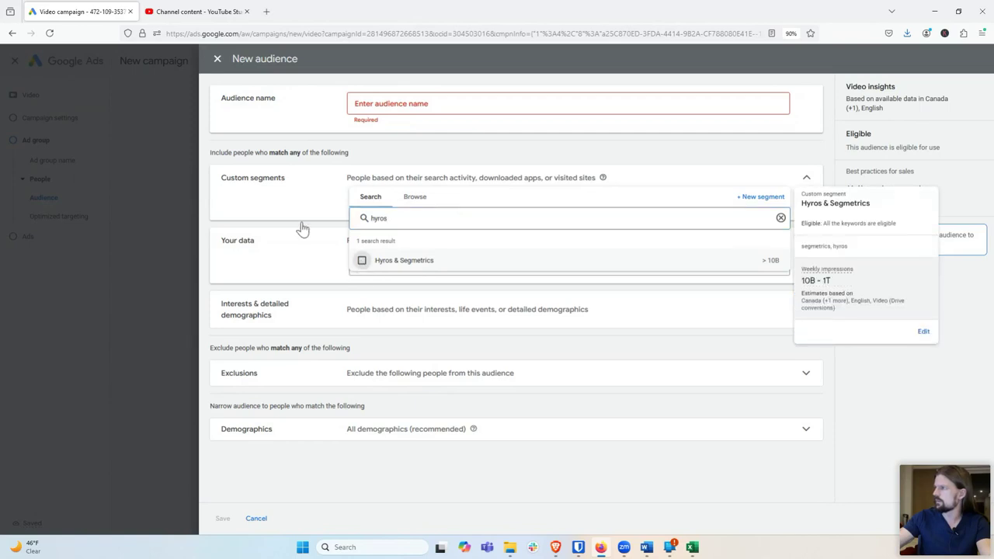
left_click(321, 261)
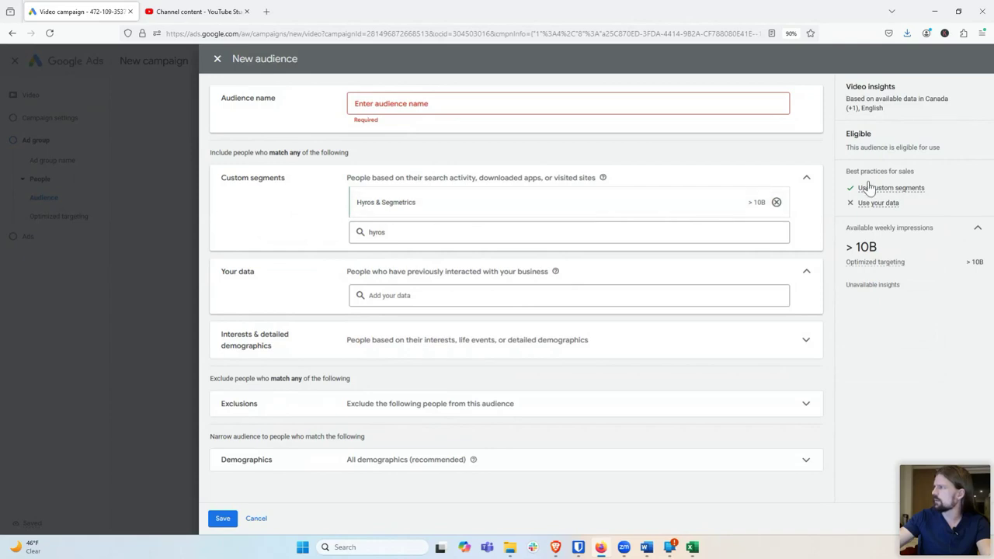
mouse_move(425, 208)
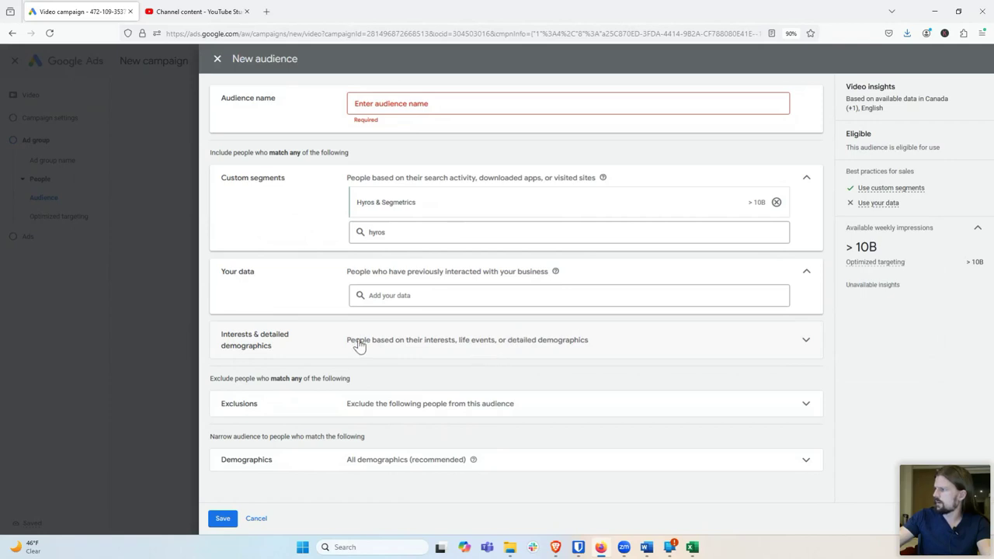
Step: Expand Interests & detailed demographics, clear the 'advertising' search, and browse Life events
left_click(639, 345)
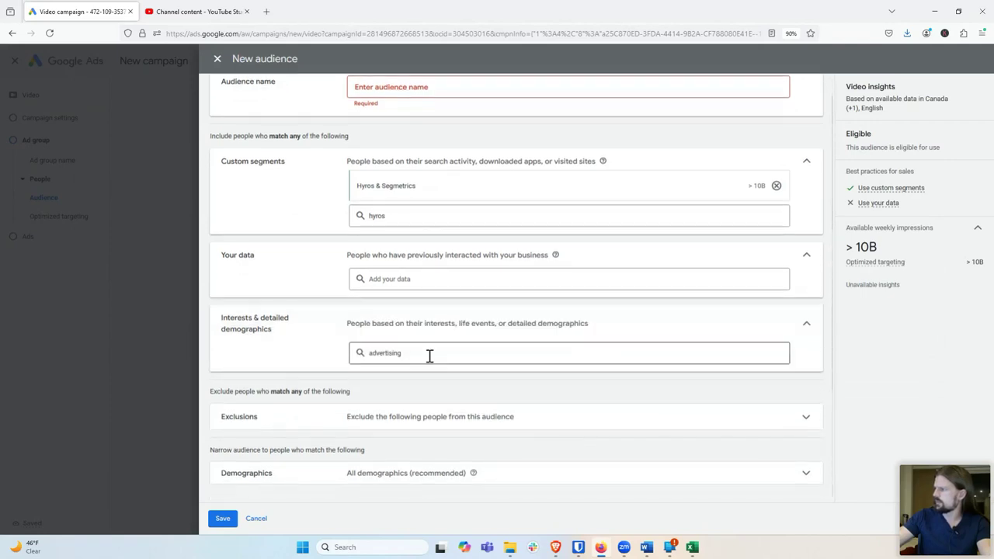
left_click_drag(428, 354, 358, 354)
key("BackSpace")
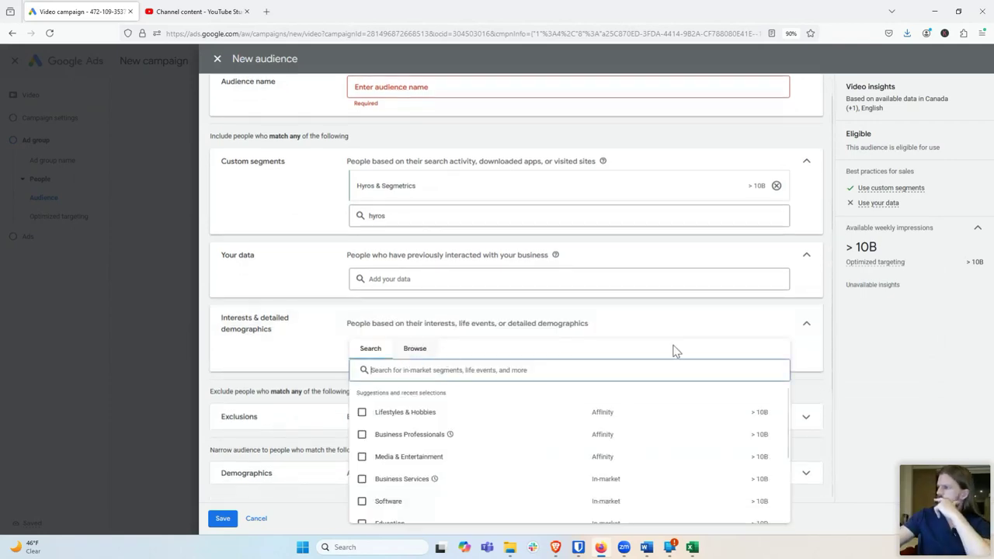
left_click(418, 350)
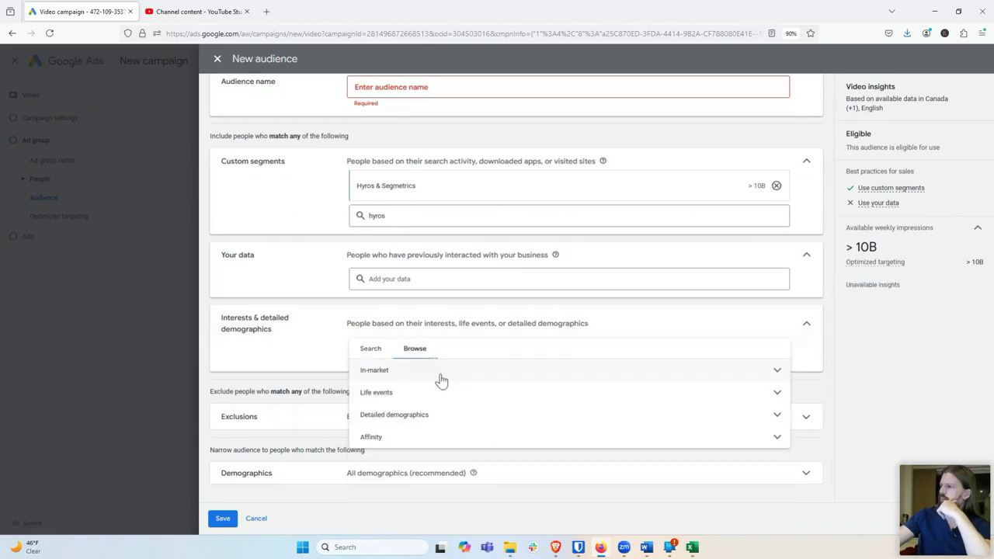
left_click(419, 398)
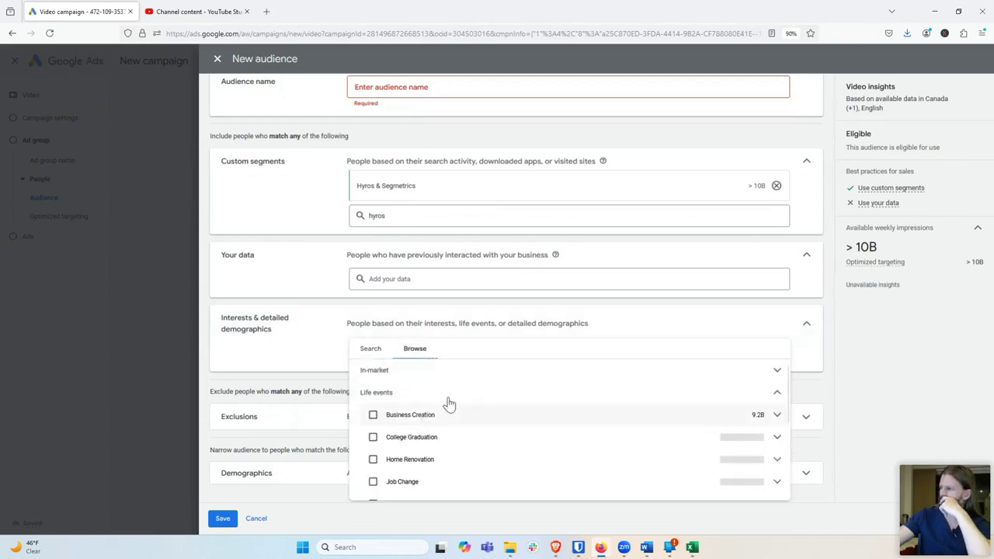
mouse_move(426, 424)
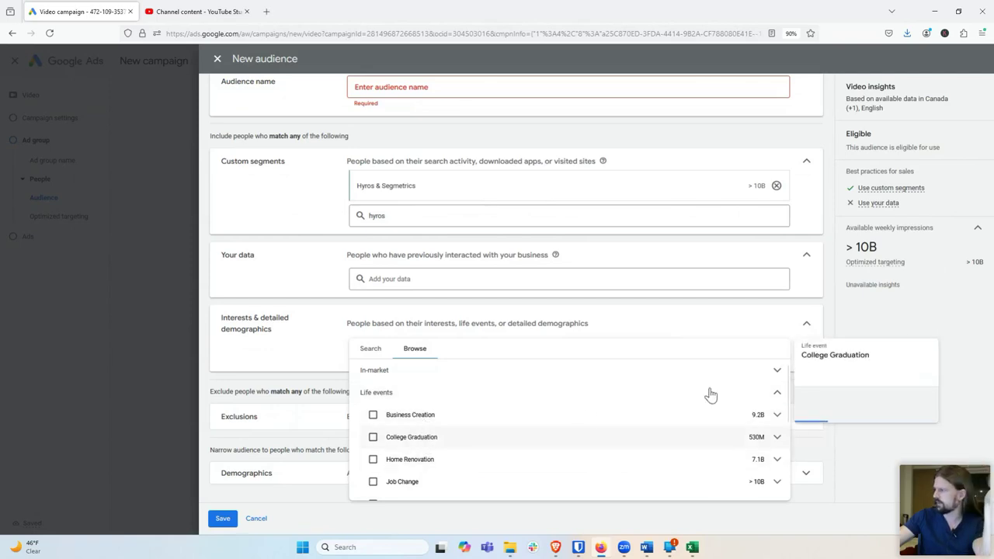
left_click(777, 398)
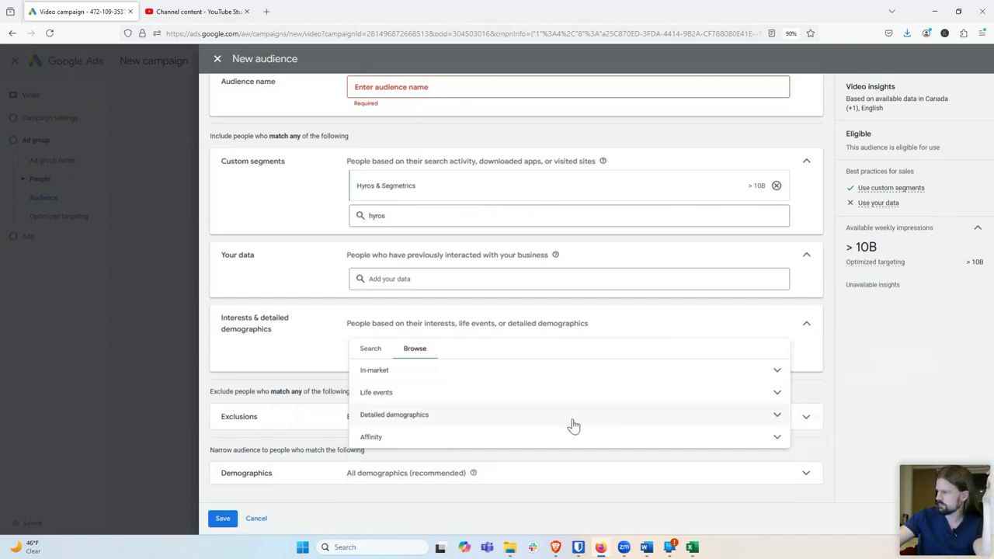
Step: Browse Detailed demographics and Affinity categories, then close the browser without adding any
left_click(778, 417)
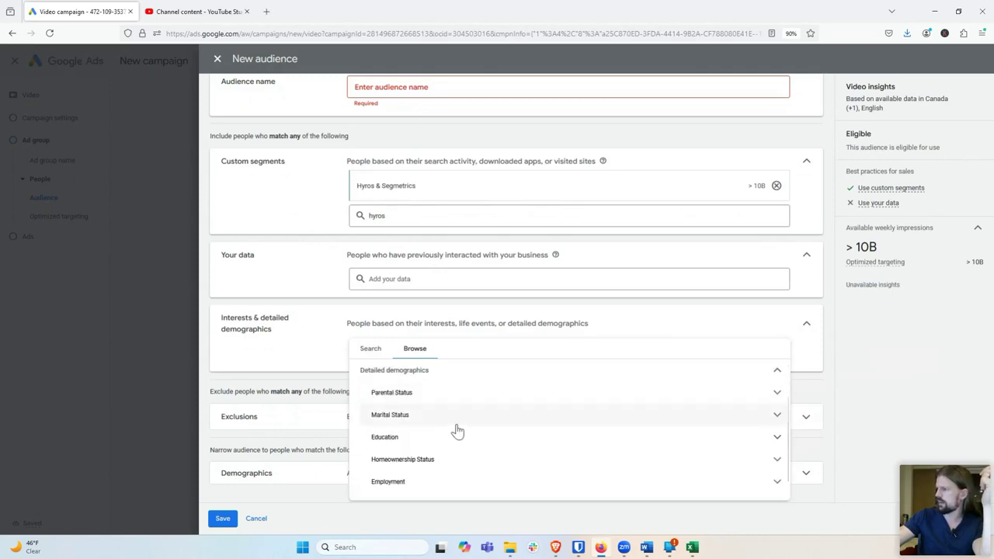
scroll(453, 431, "down", 1)
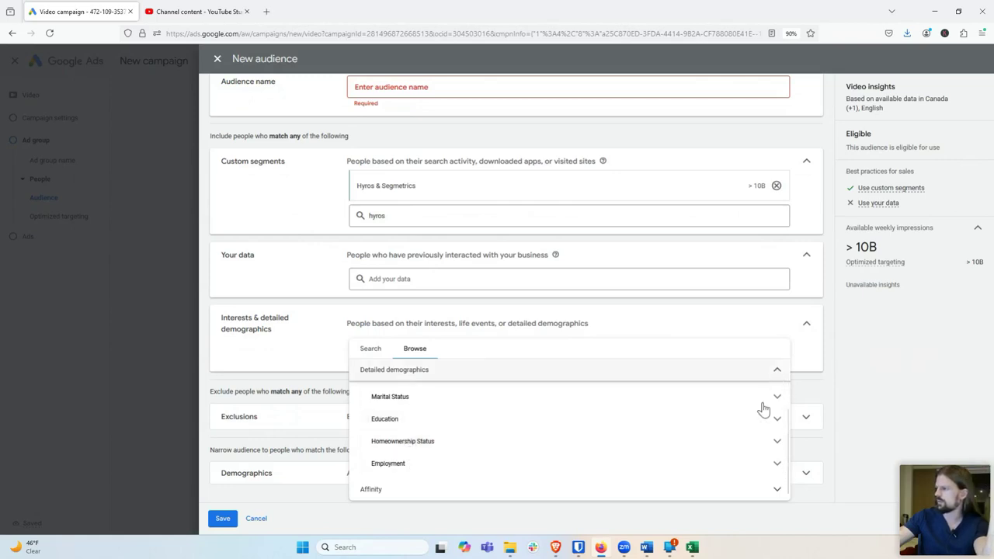
scroll(682, 473, "down", 3)
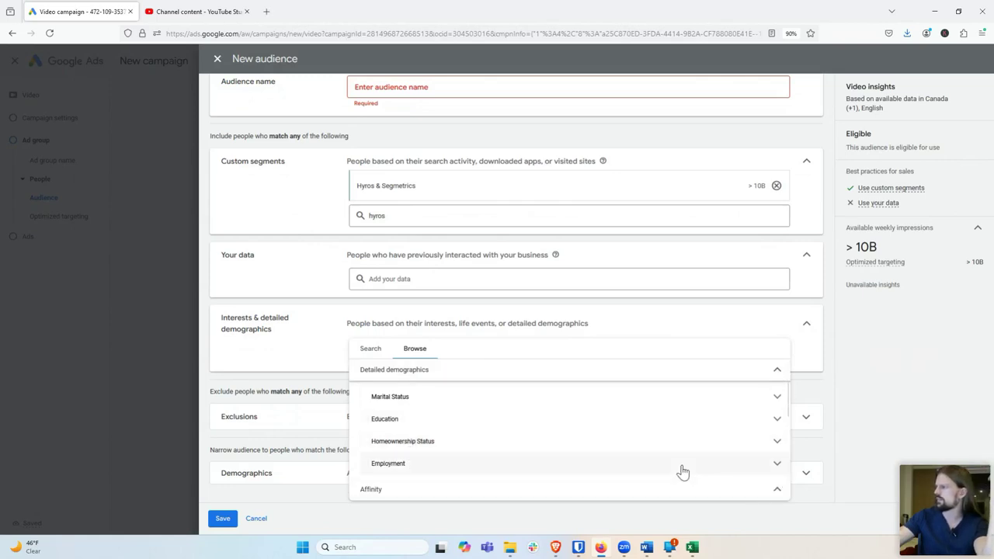
scroll(426, 443, "up", 1)
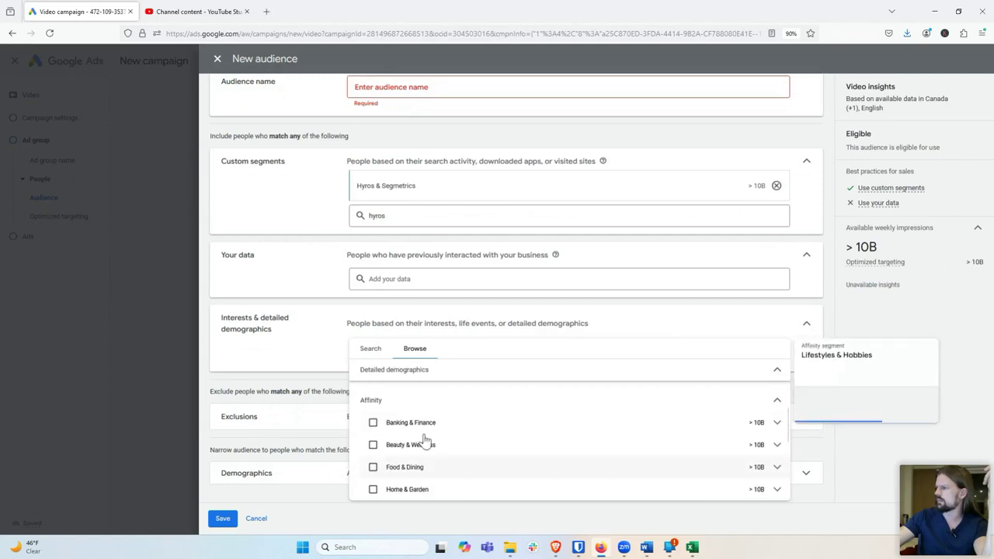
scroll(432, 428, "down", 2)
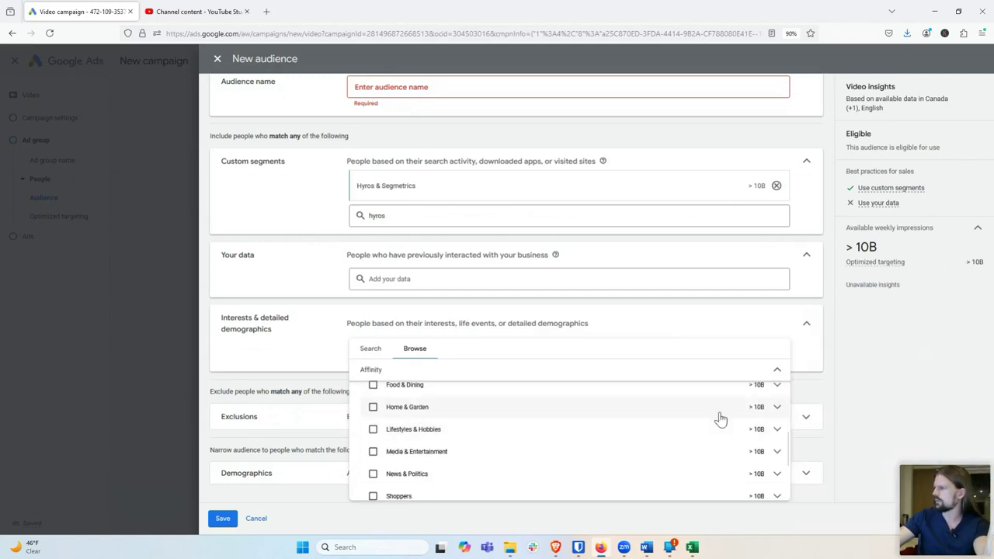
left_click(777, 419)
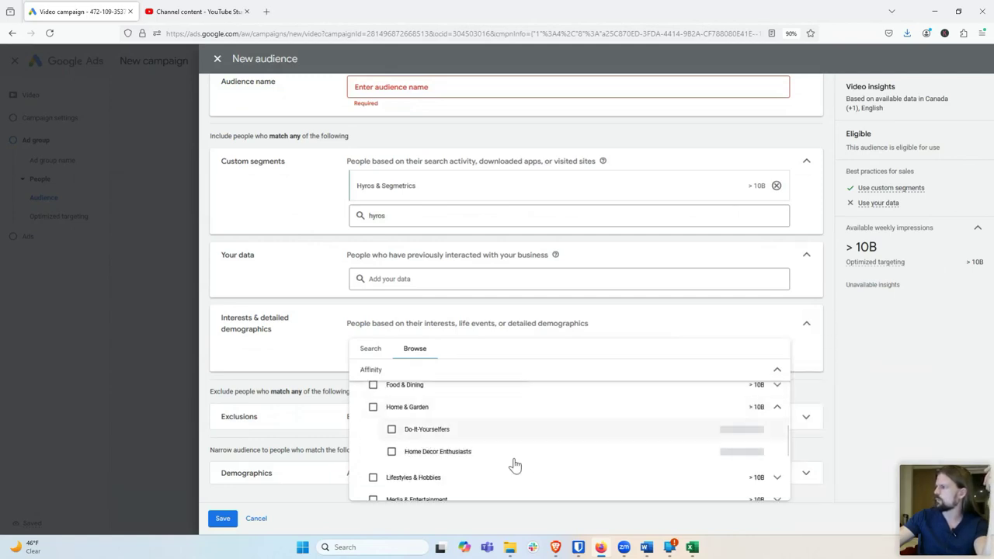
mouse_move(515, 458)
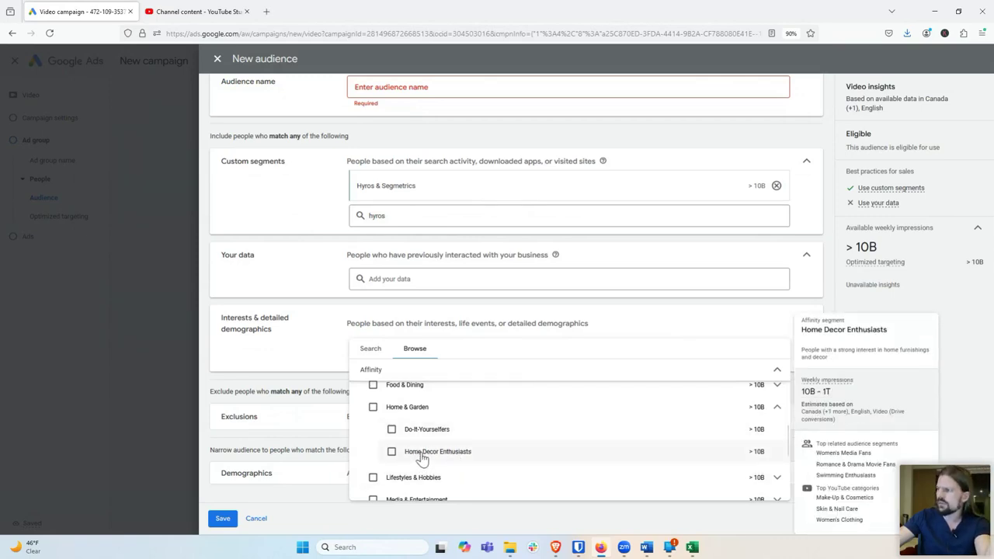
left_click(776, 373)
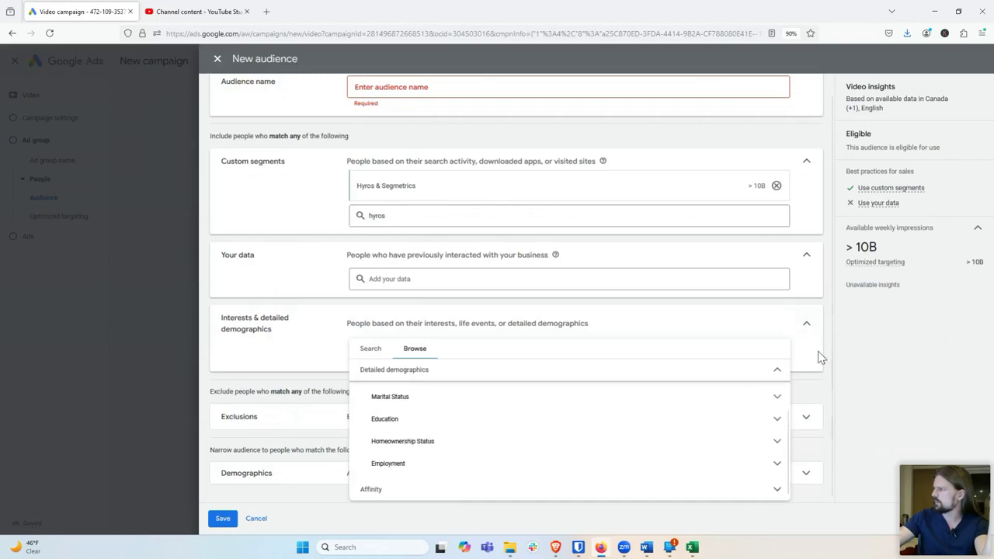
left_click(819, 354)
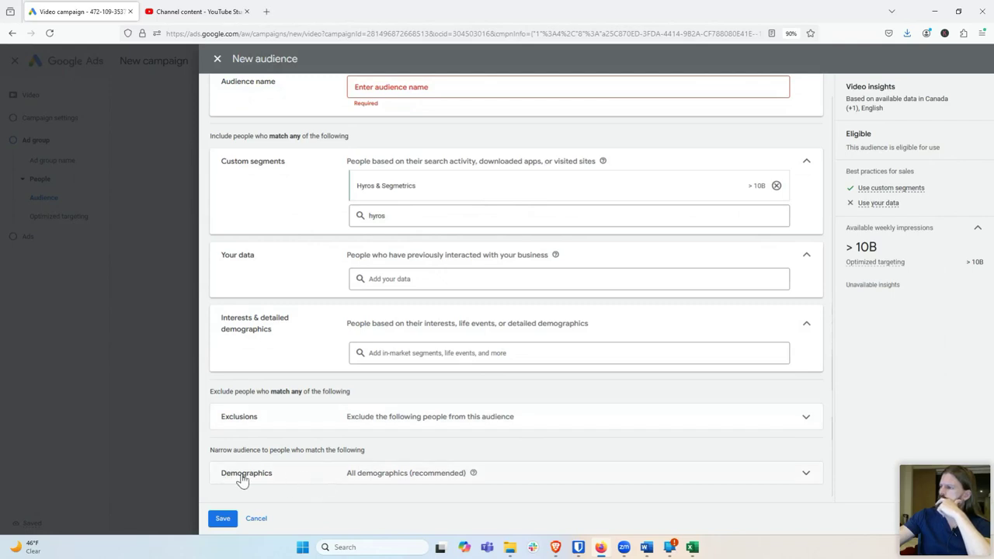
Step: Set the audience's minimum age to 25
left_click(808, 473)
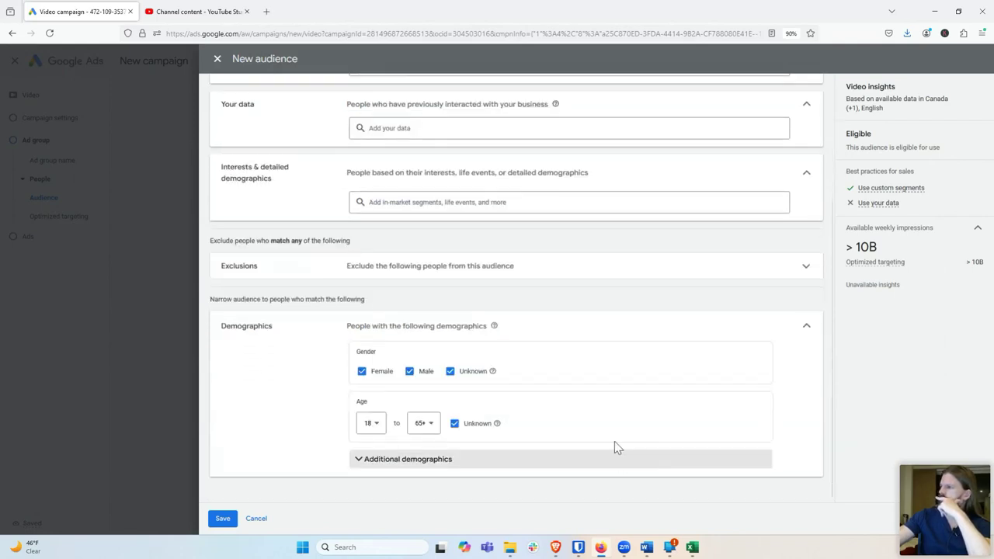
left_click(375, 431)
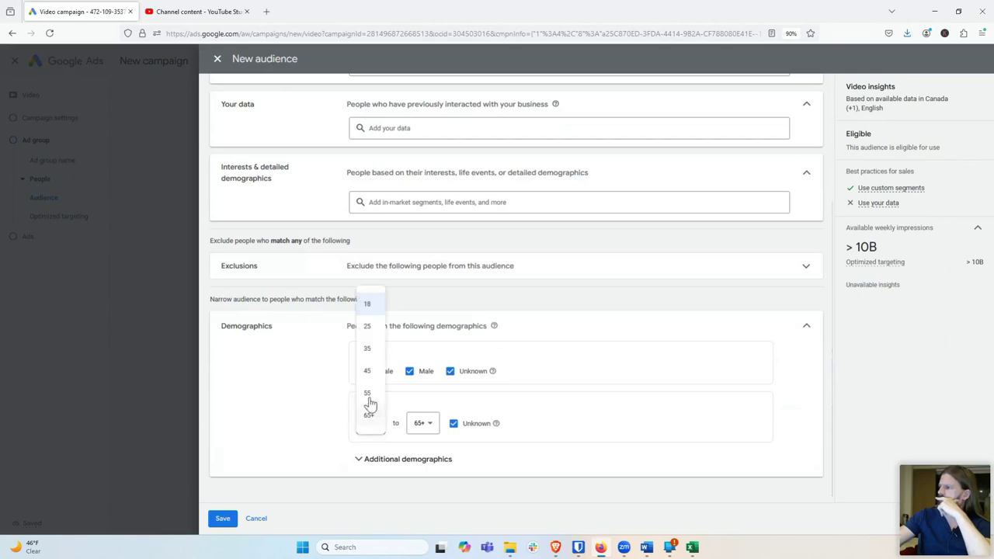
left_click(370, 326)
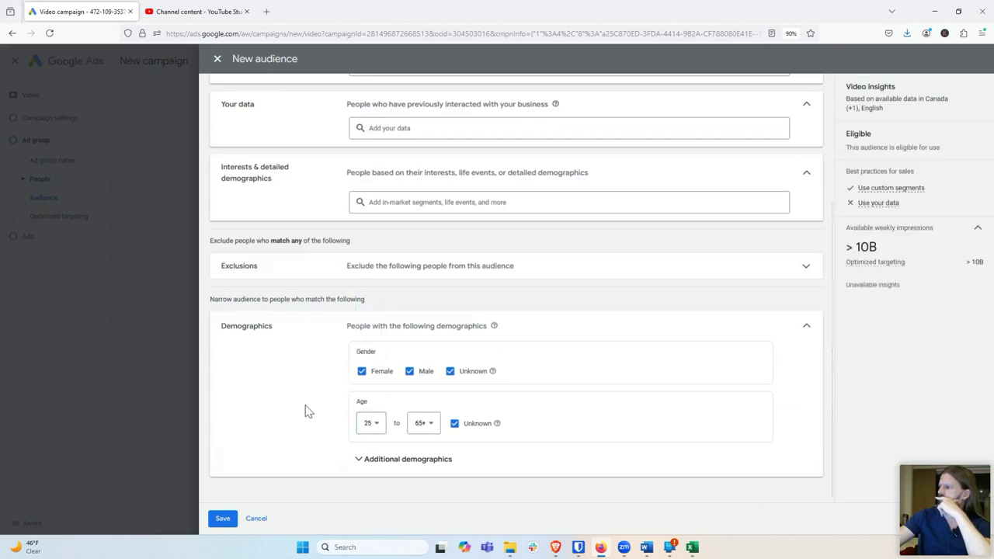
Step: Limit household income to Top 10% through 20% and exclude unknown income
left_click(355, 463)
scroll(324, 461, "down", 3)
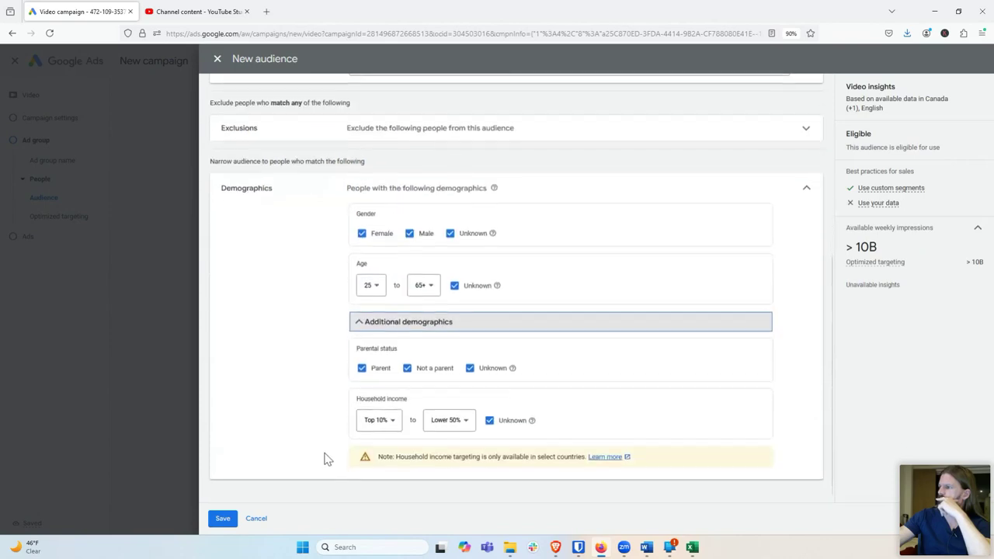
left_click(434, 421)
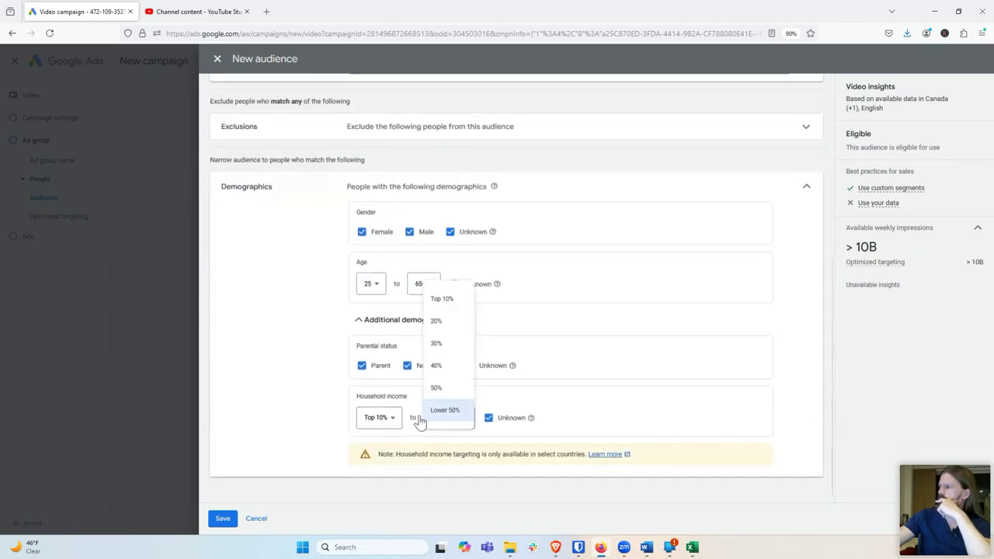
left_click(444, 323)
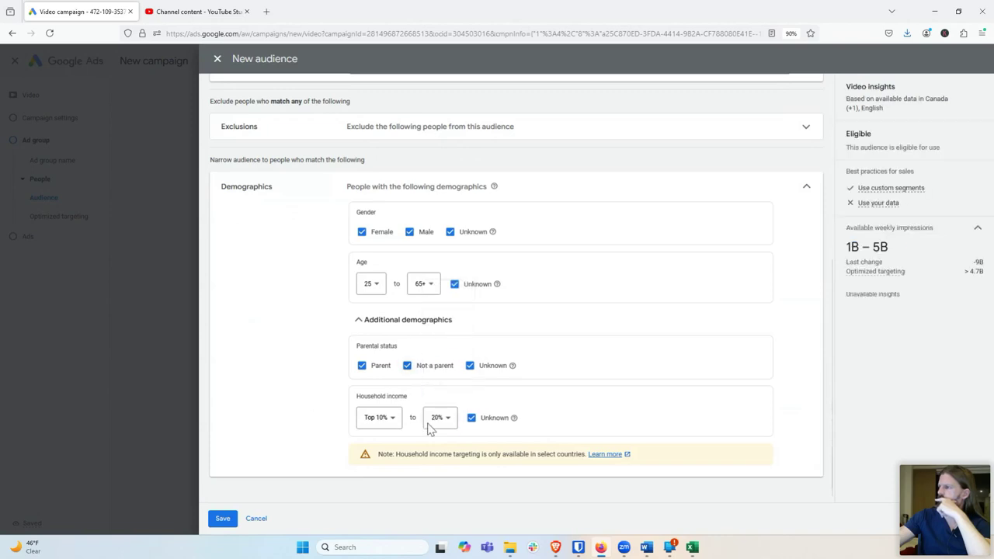
key("space")
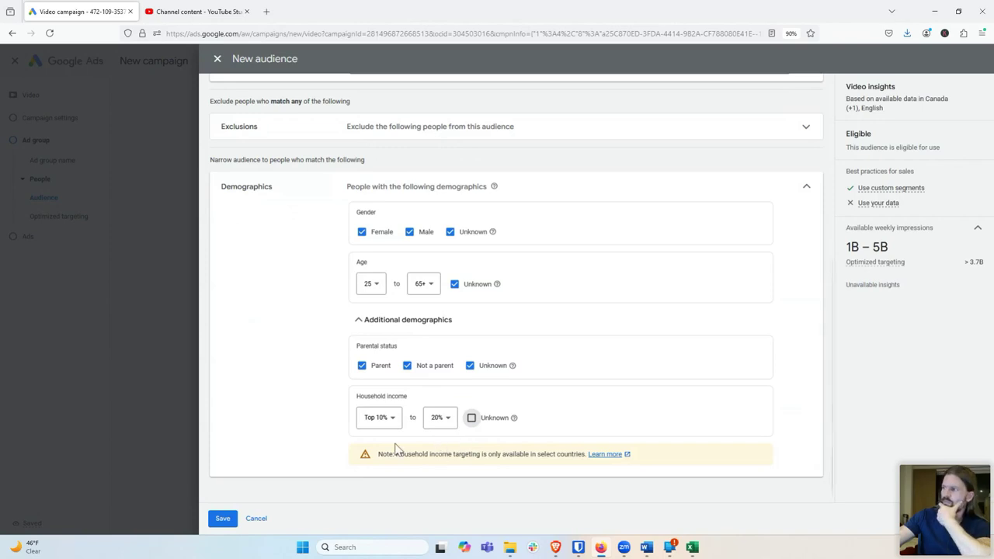
left_click_drag(381, 399, 340, 405)
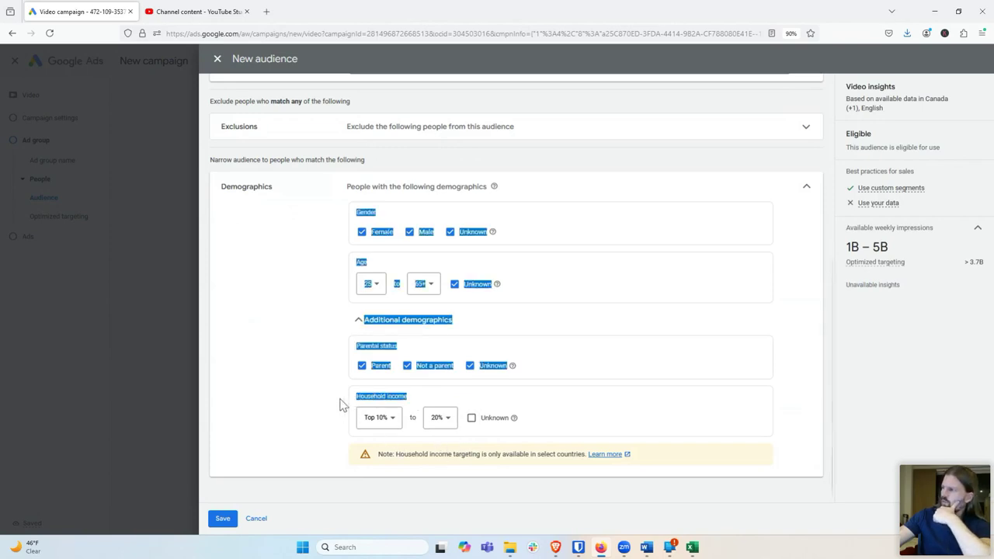
left_click(385, 402)
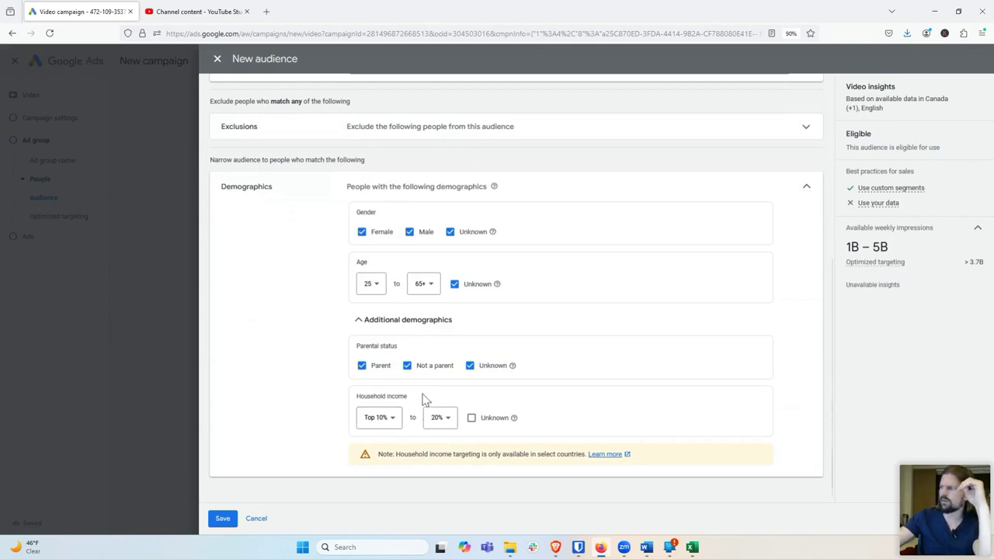
left_click_drag(413, 399, 358, 398)
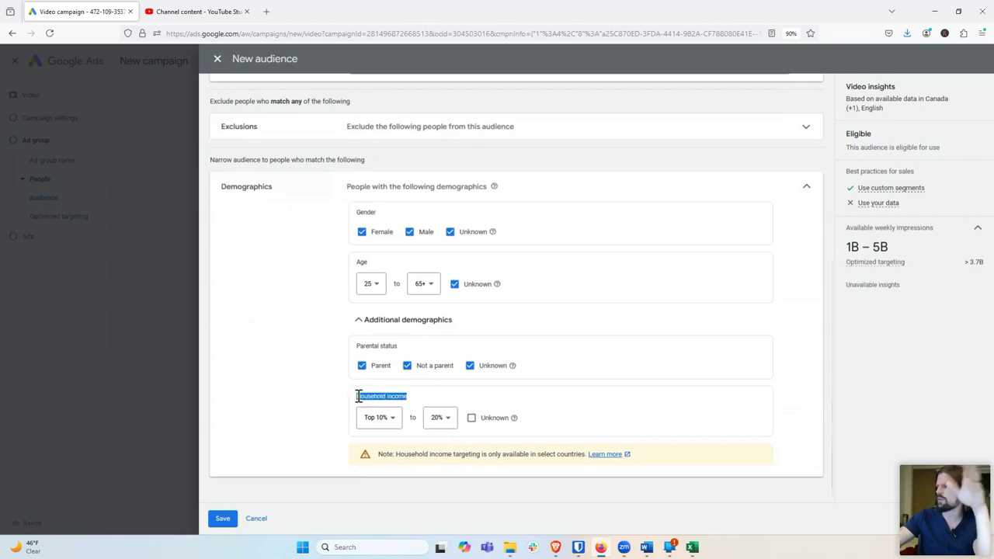
left_click(405, 398)
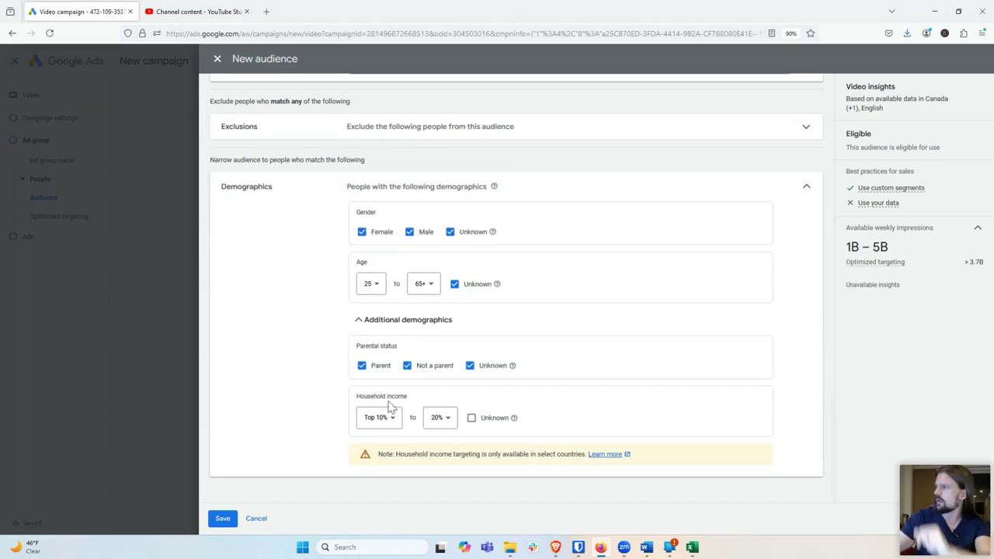
scroll(417, 443, "up", 1)
scroll(417, 442, "up", 3)
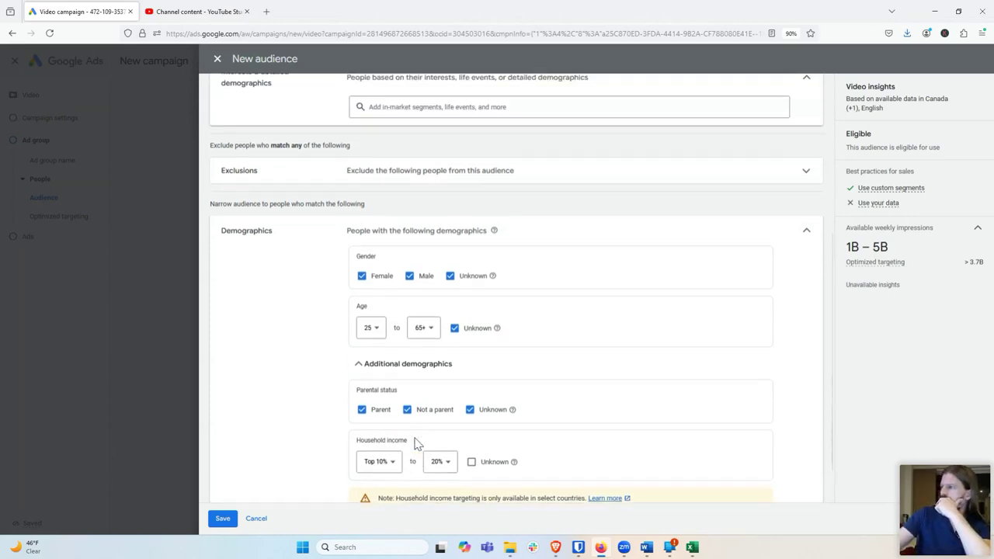
scroll(417, 442, "down", 3)
scroll(417, 443, "up", 3)
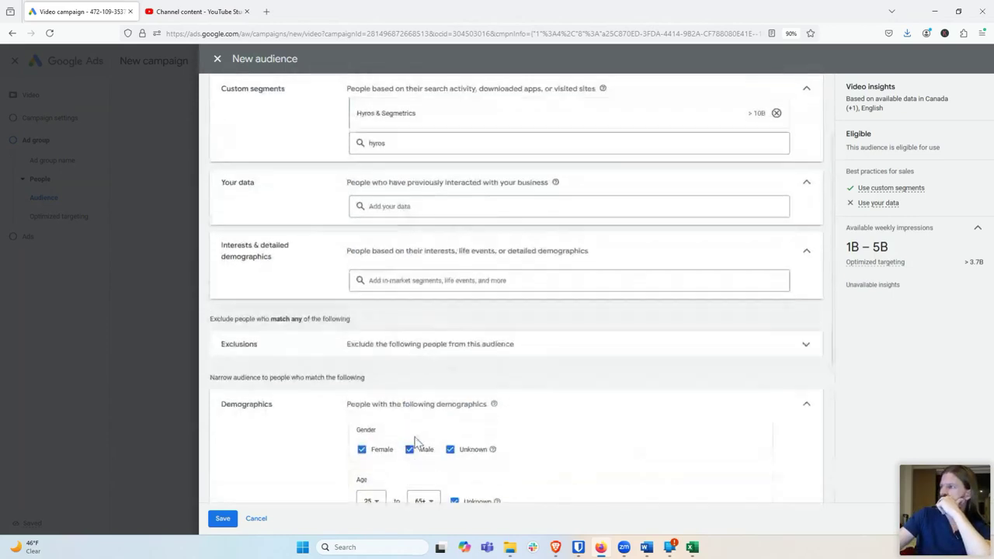
scroll(415, 417, "down", 3)
Step: Name the audience 'Hyros & Segmetrics - Age 25+ - Top 20% income' and save it
scroll(420, 417, "up", 5)
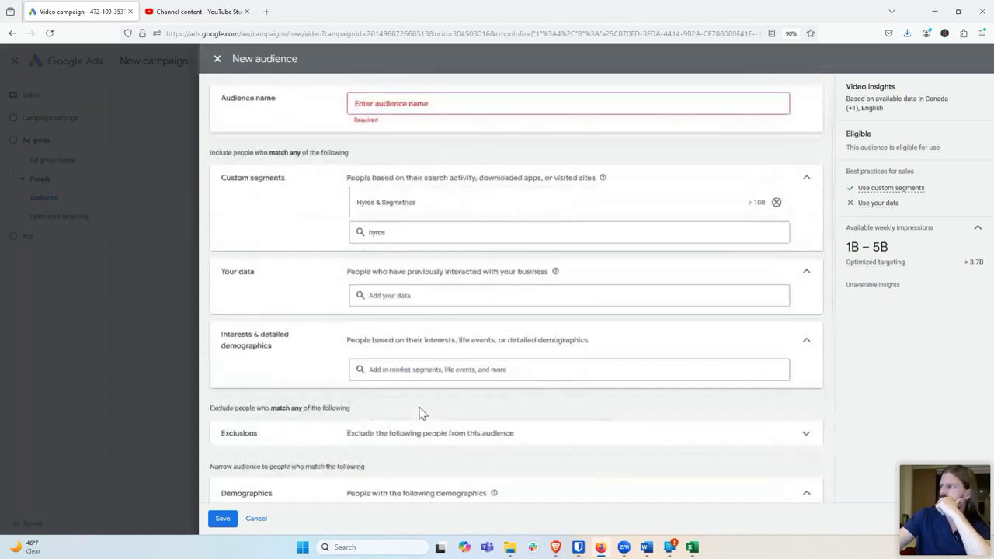
left_click(425, 114)
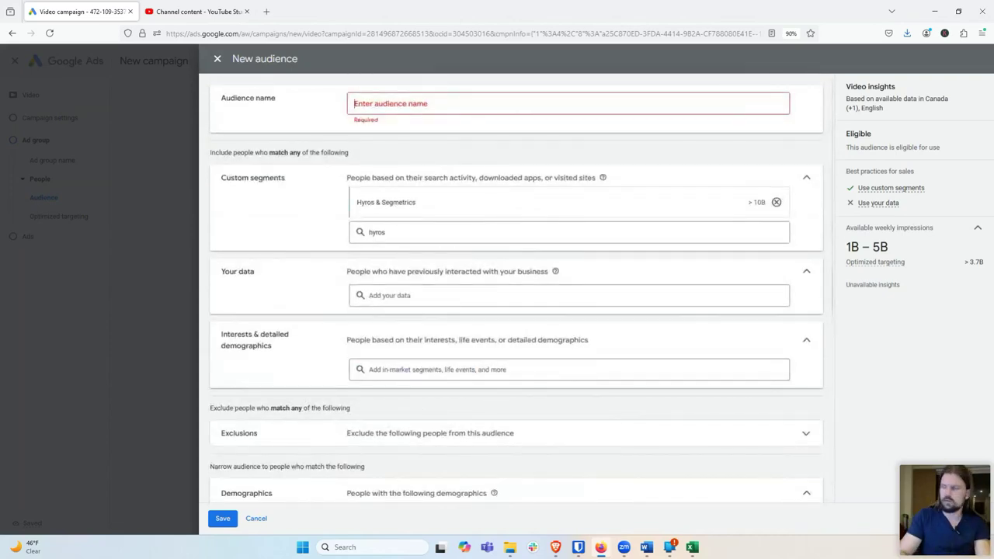
type("Hyros &")
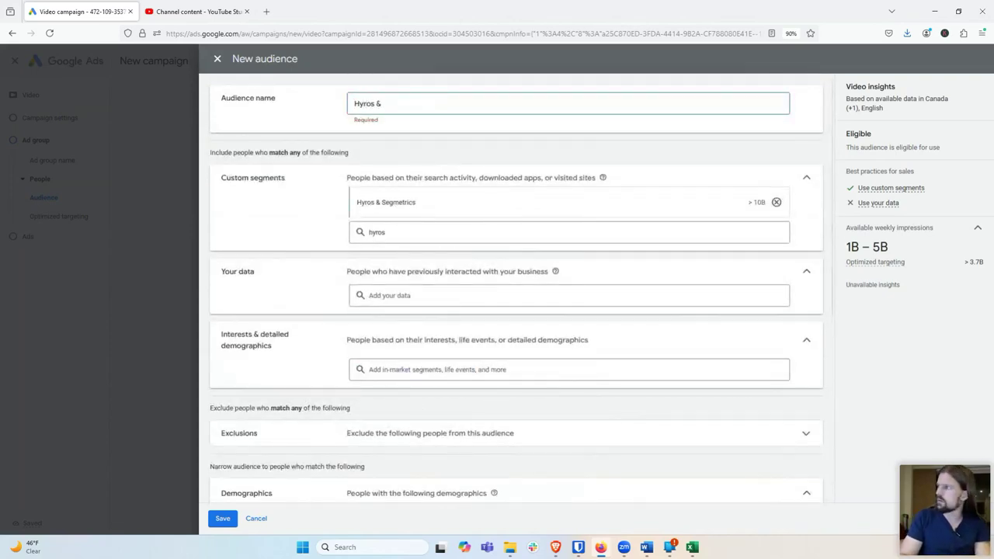
type(" Segmetrics ")
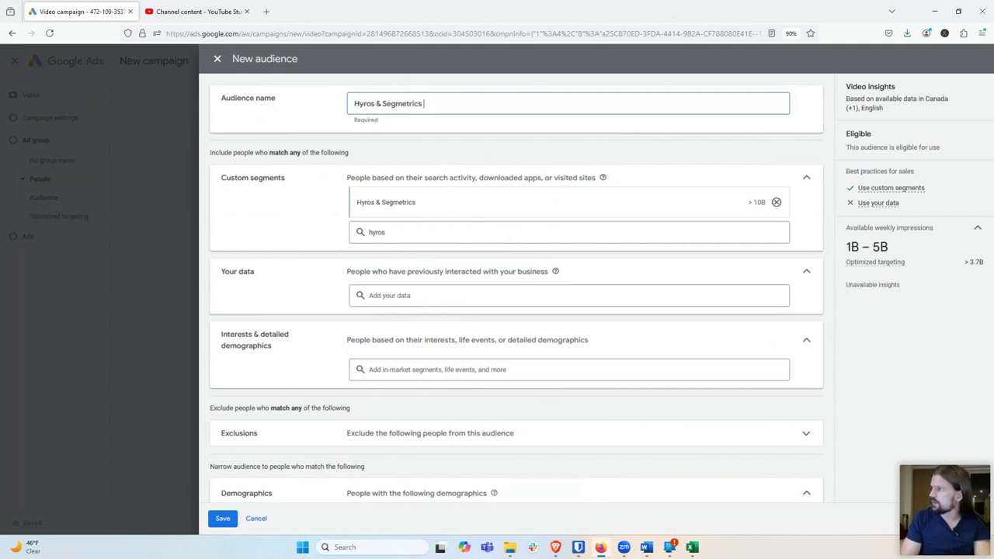
type("- 25")
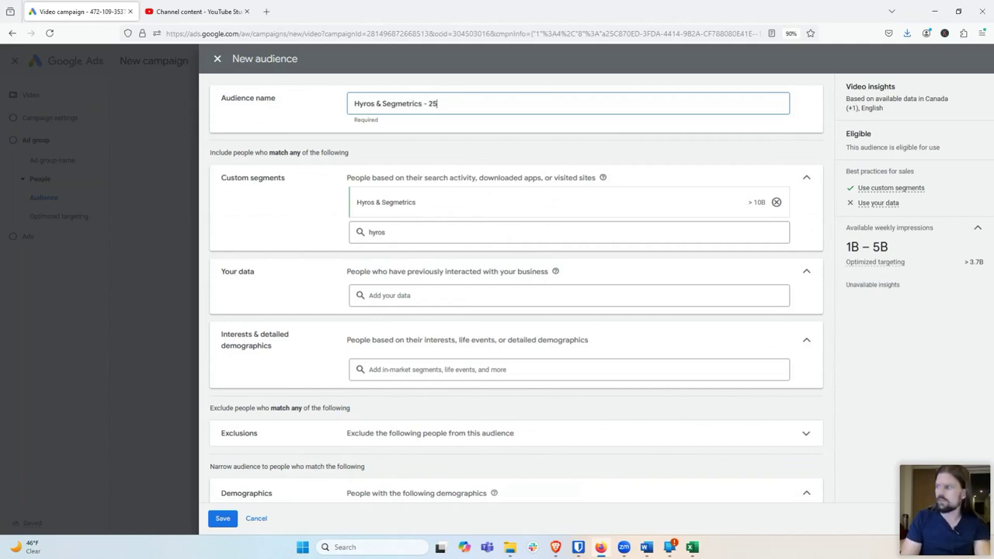
type("+ - Top")
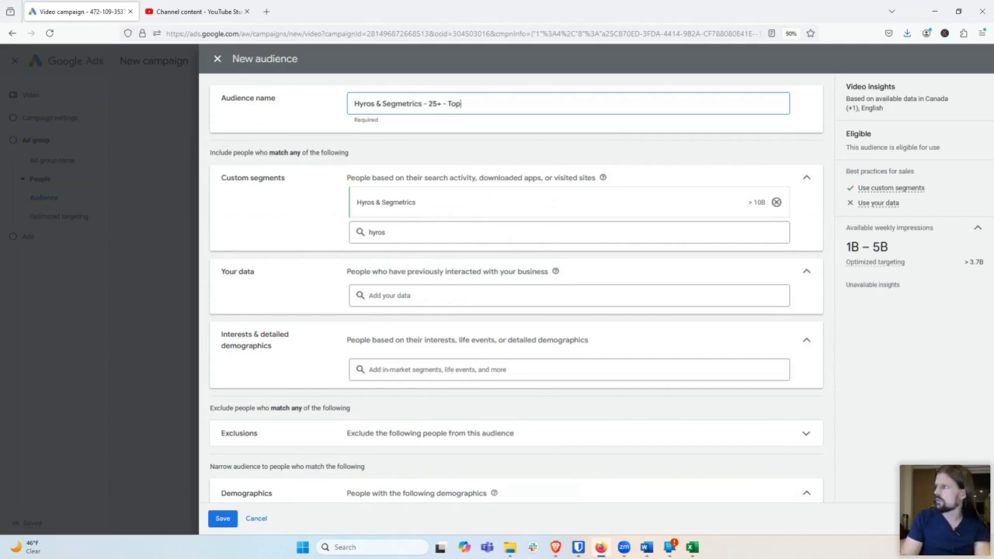
type(" 20% income")
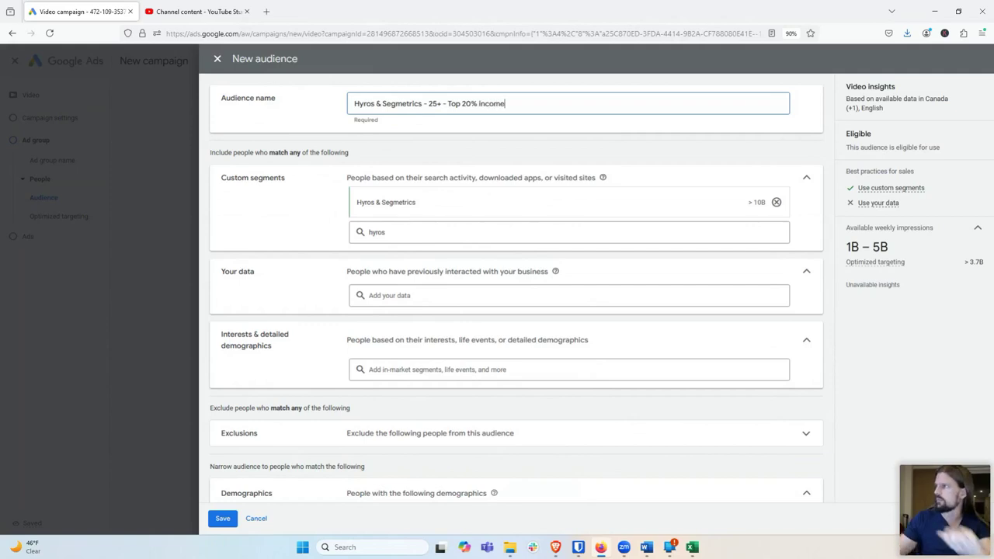
left_click(428, 103)
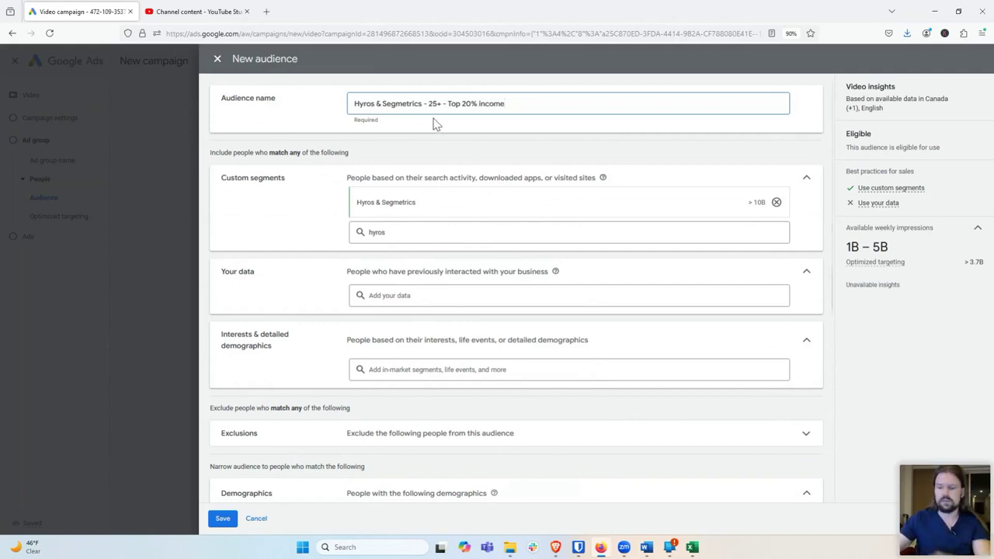
type("Age")
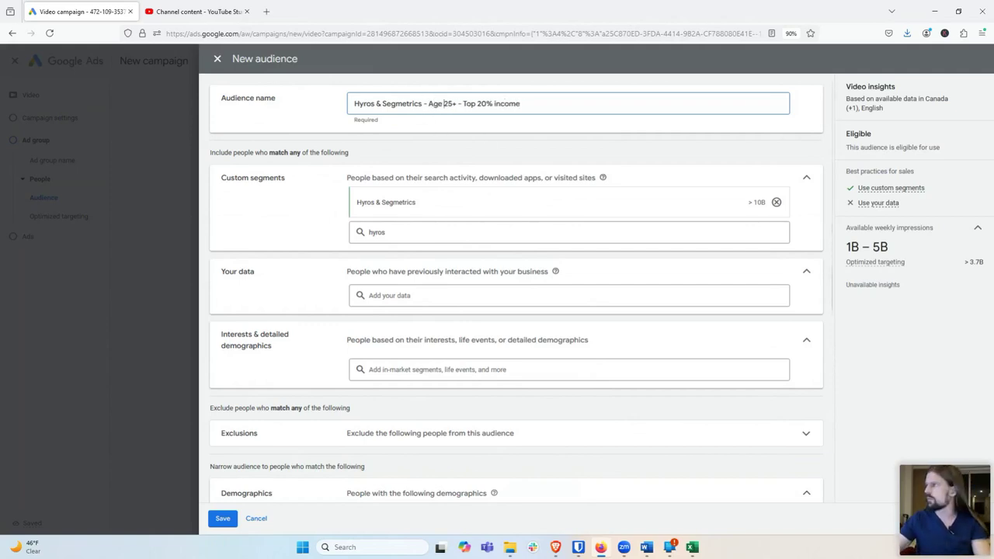
left_click(422, 103)
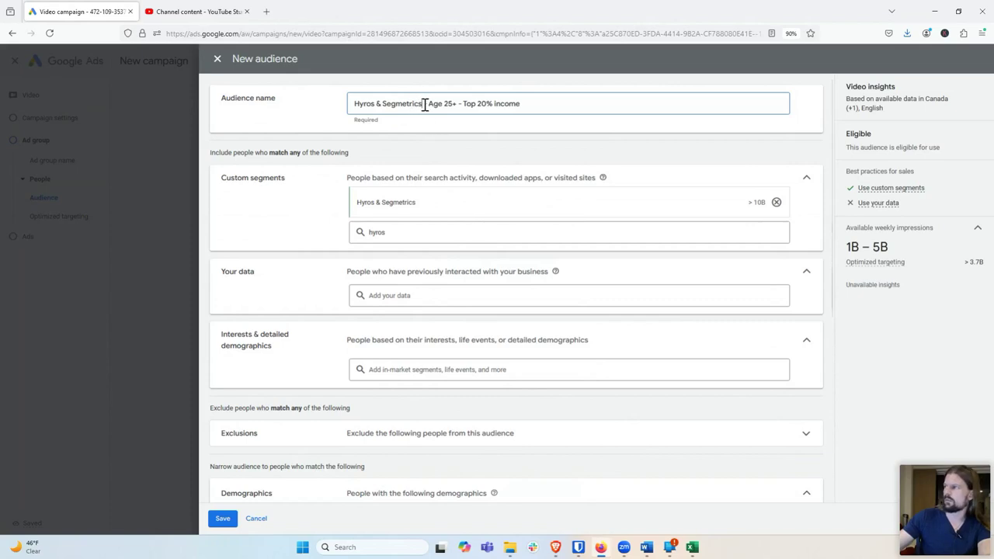
left_click_drag(424, 103, 324, 101)
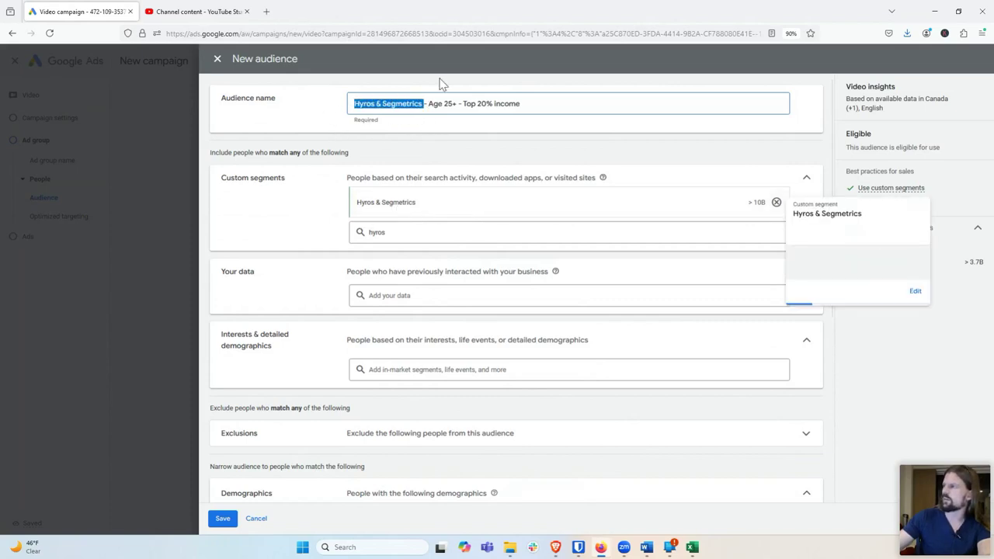
left_click_drag(428, 104, 462, 107)
left_click(485, 105)
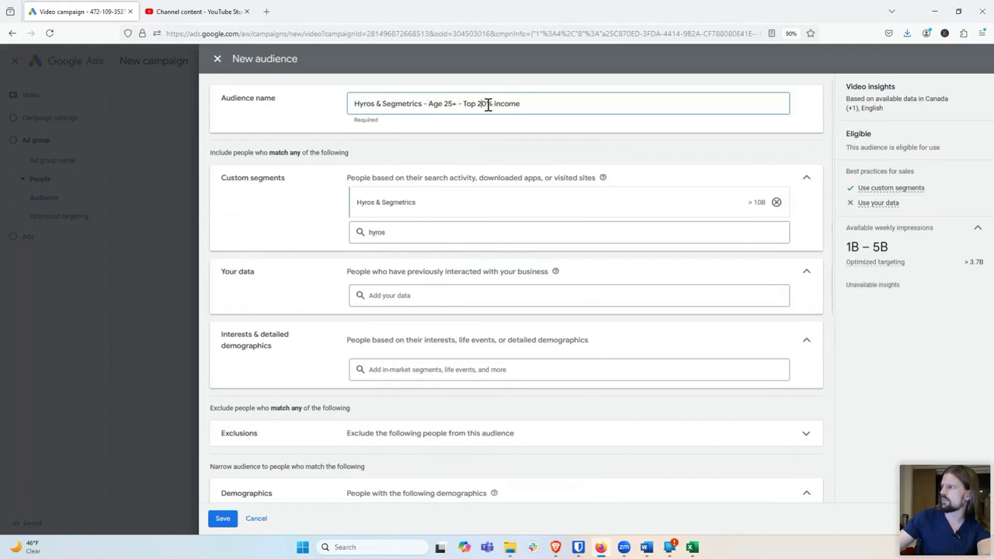
left_click_drag(528, 105, 471, 105)
left_click(528, 107)
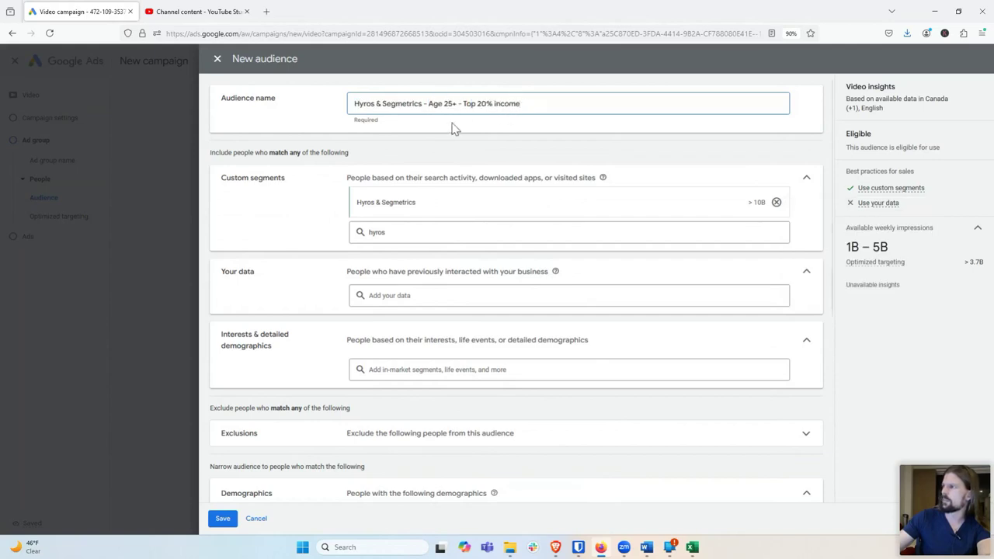
scroll(311, 326, "down", 3)
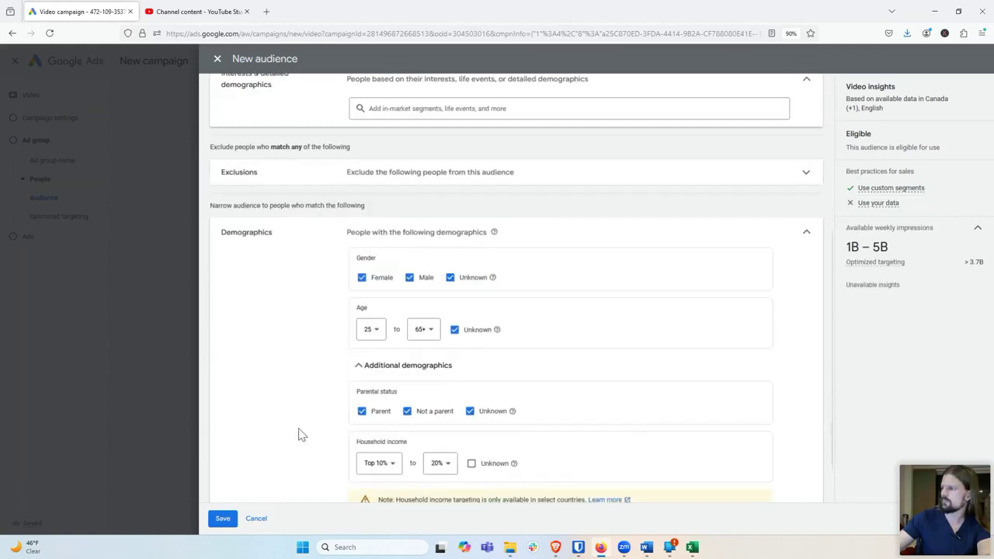
left_click(221, 520)
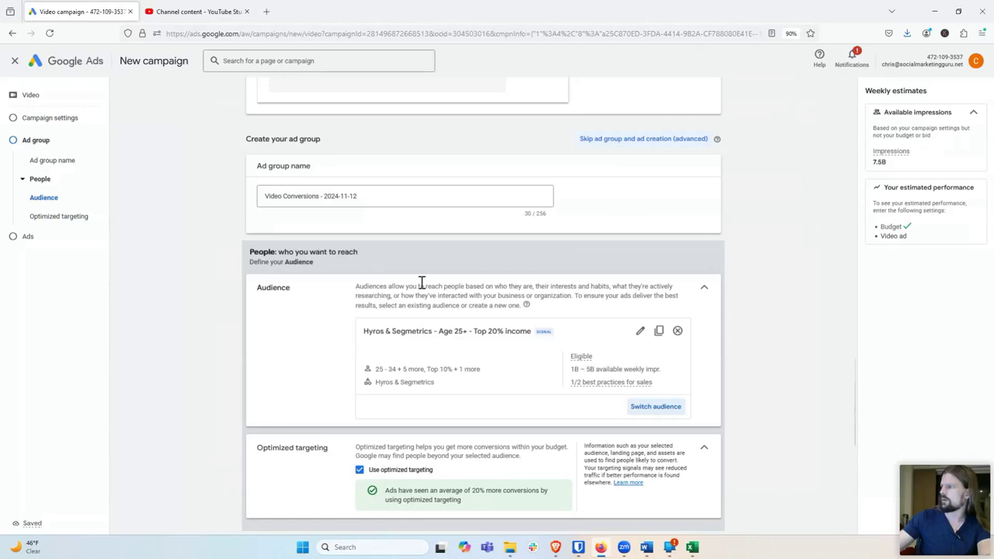
Step: Uncheck 'Use optimized targeting' so only the Hyros & Segmetrics audience is reached
scroll(258, 315, "down", 1)
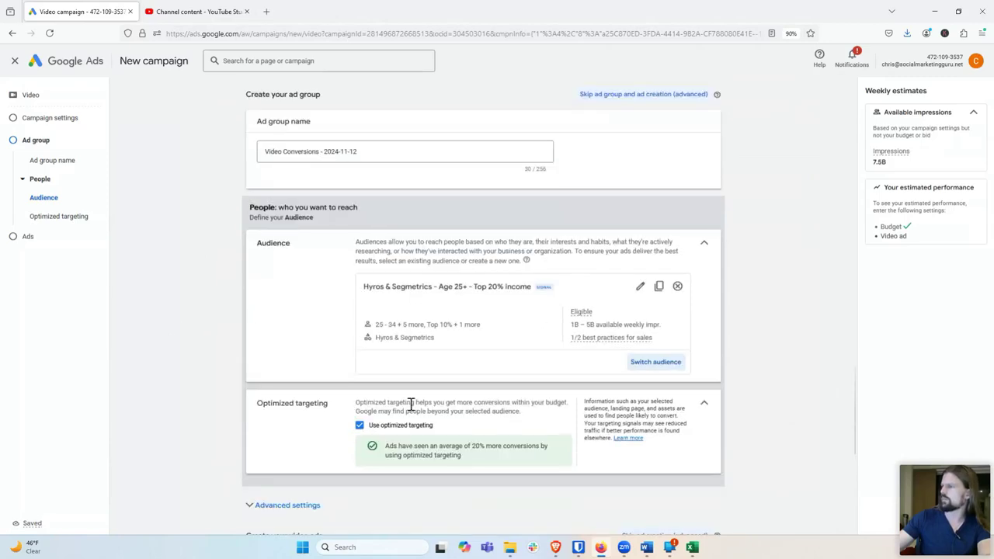
left_click_drag(331, 405, 233, 409)
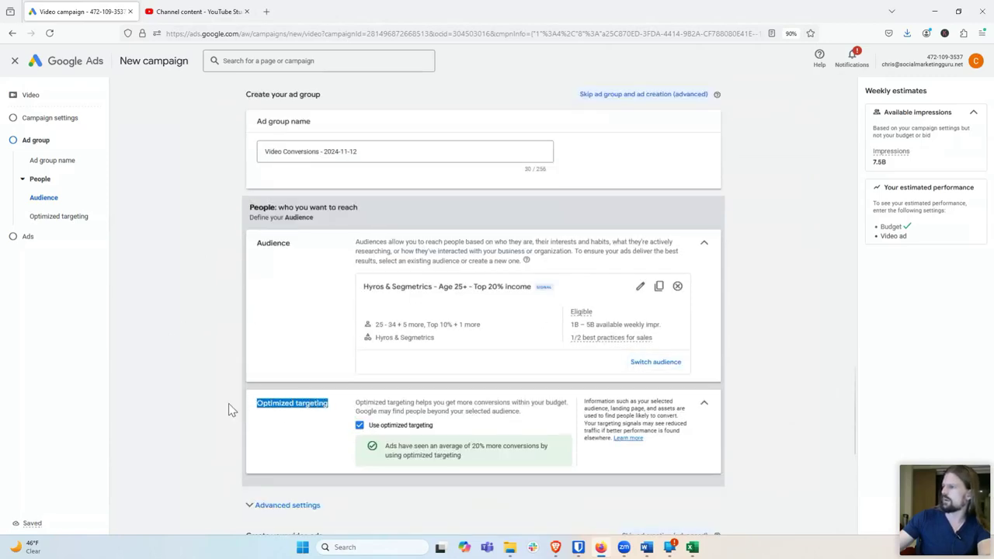
left_click(329, 406)
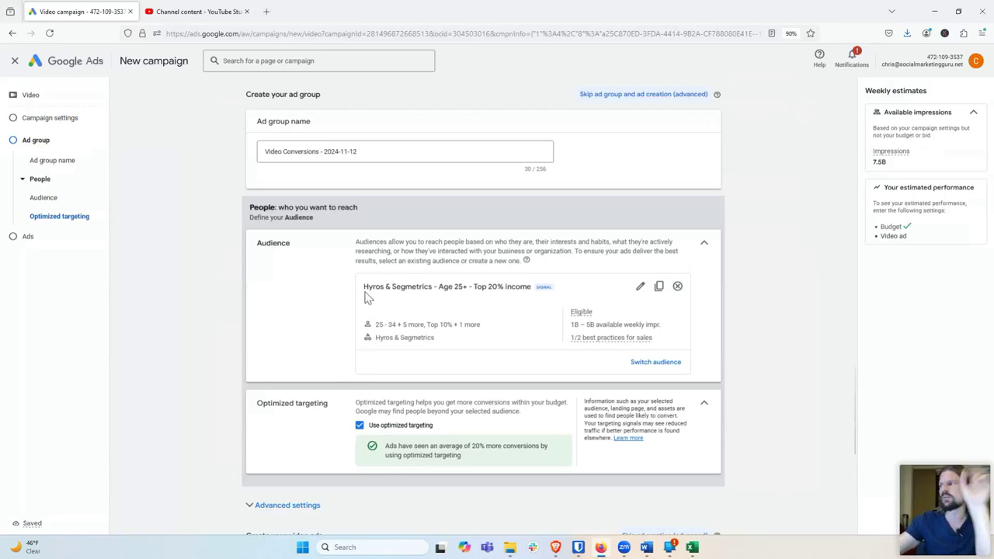
left_click_drag(363, 287, 434, 289)
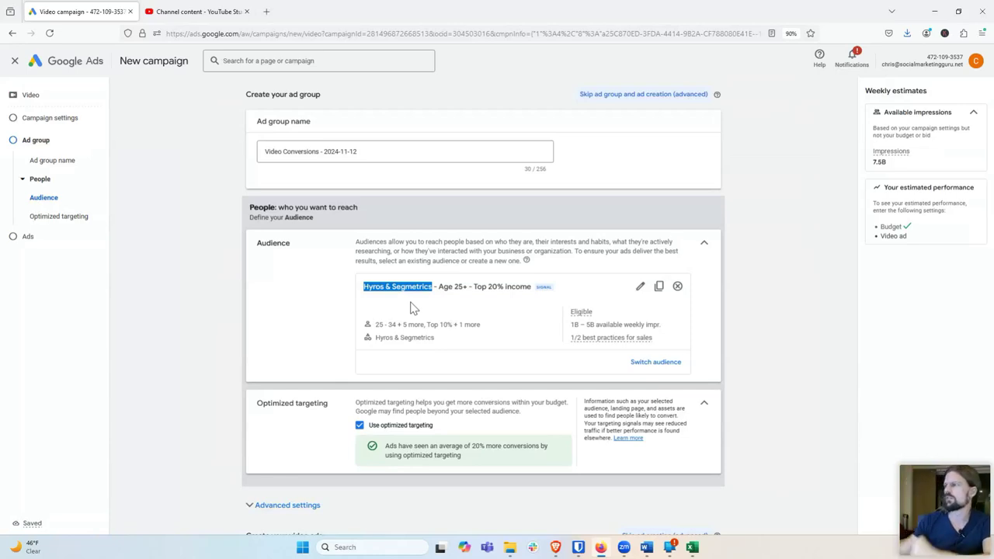
left_click(413, 307)
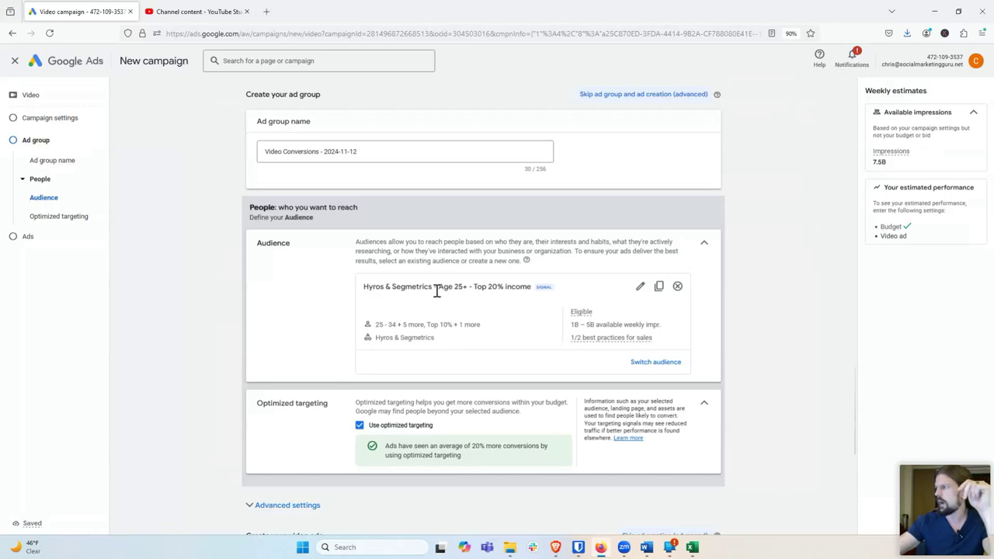
left_click_drag(444, 289, 503, 290)
left_click(502, 299)
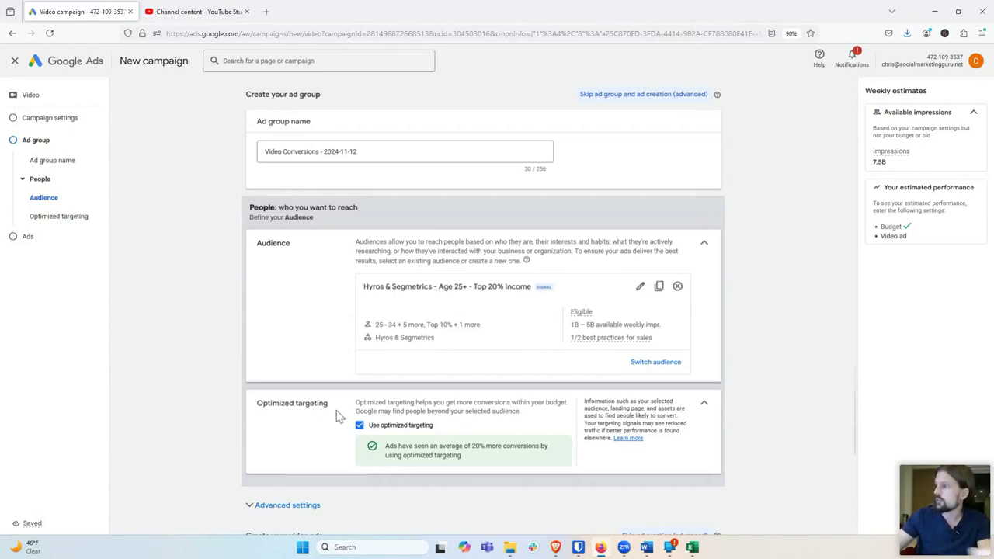
left_click(360, 427)
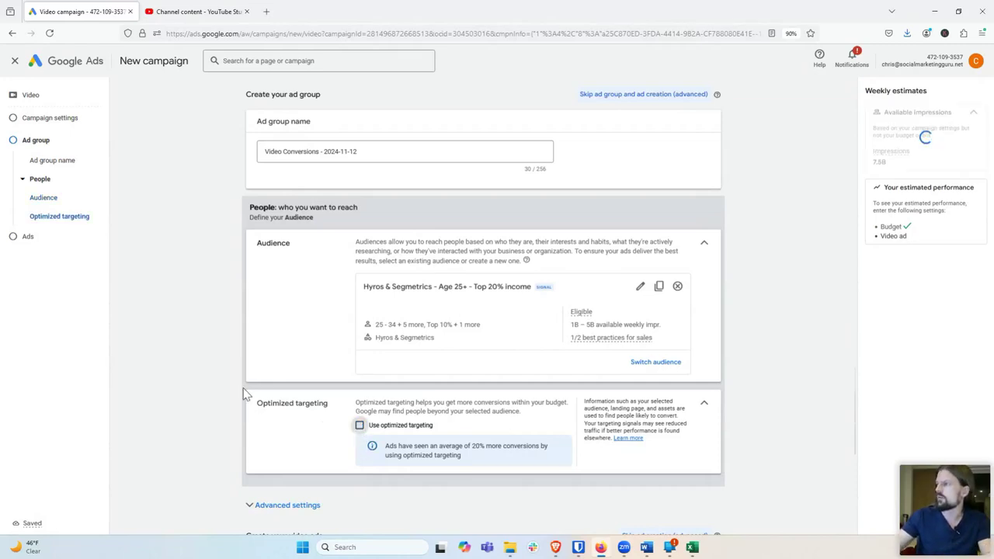
scroll(234, 385, "down", 1)
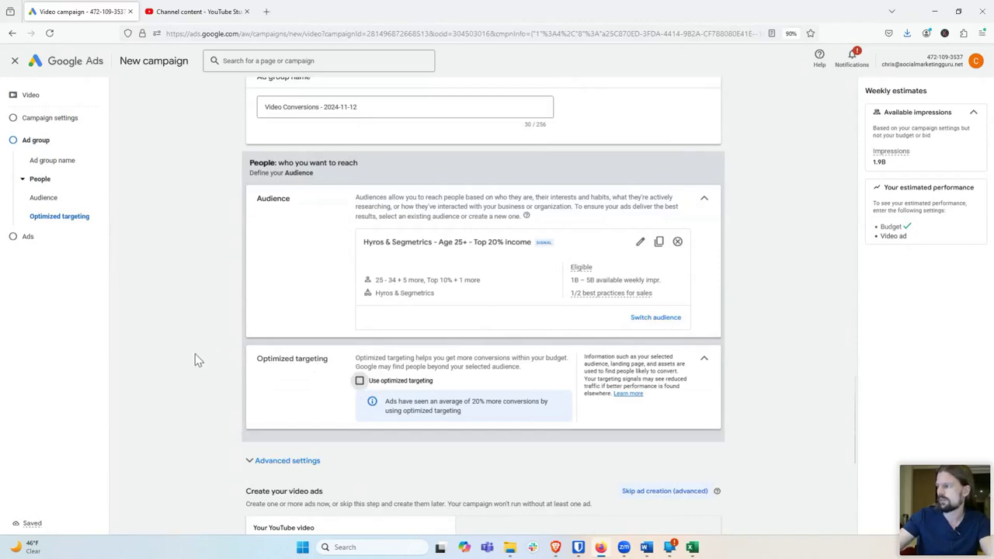
scroll(195, 353, "down", 1)
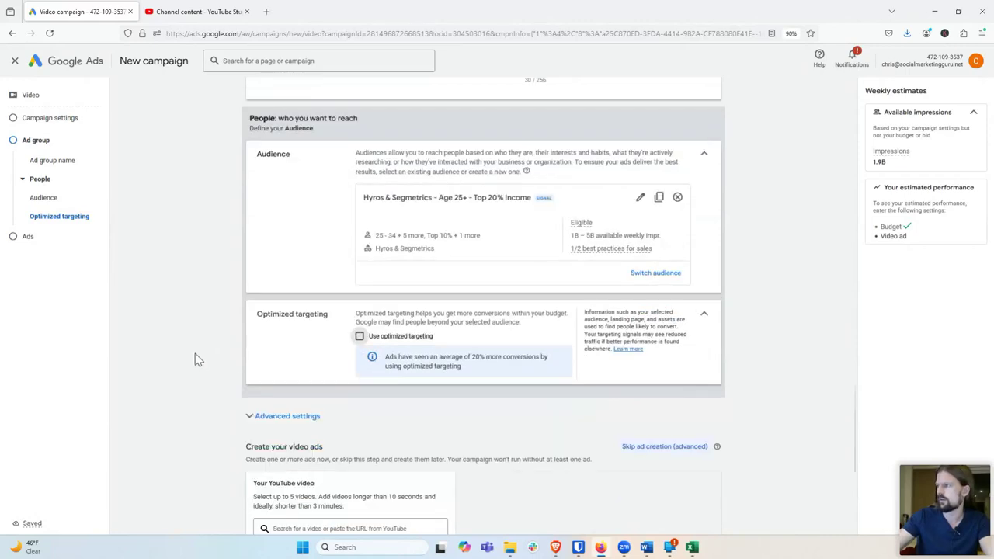
left_click(260, 422)
scroll(209, 361, "down", 2)
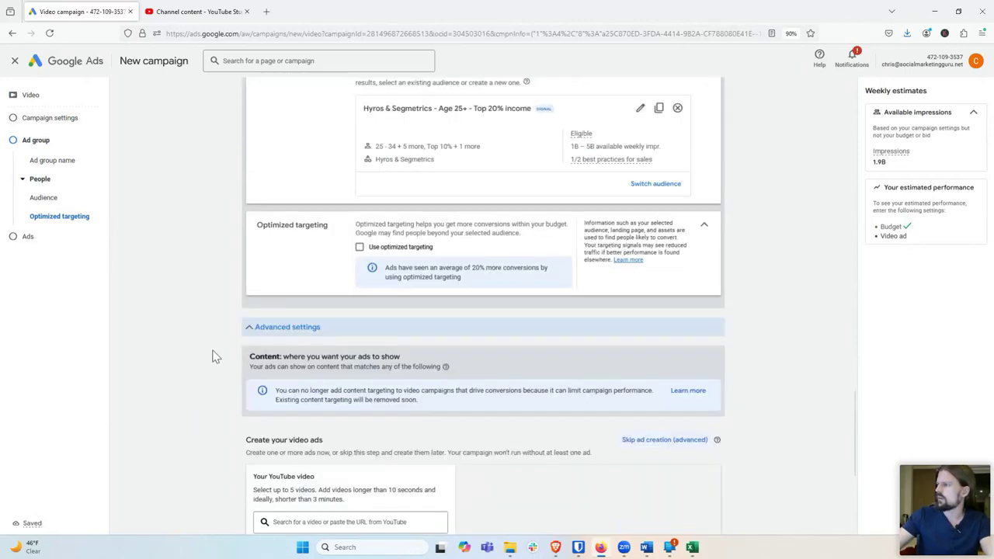
scroll(216, 355, "down", 1)
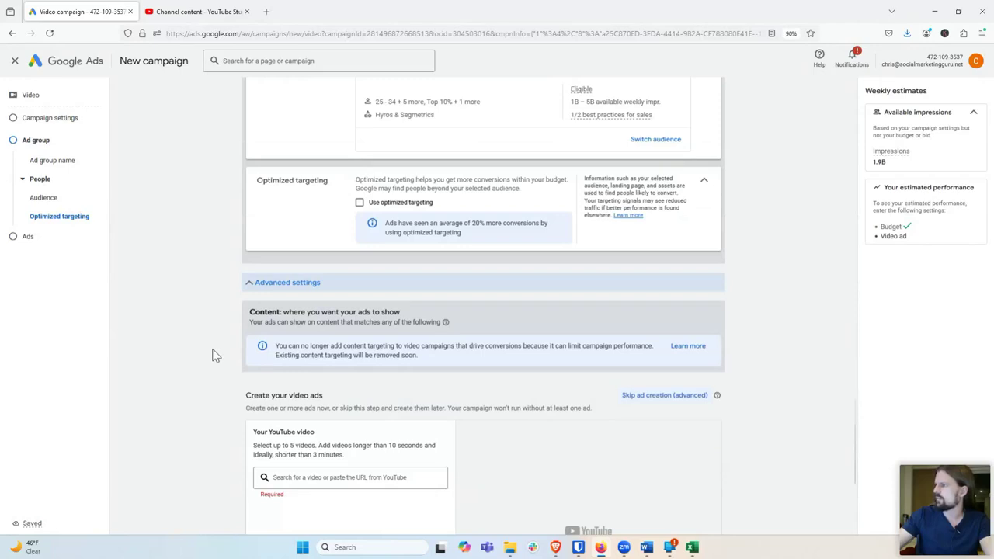
left_click(248, 288)
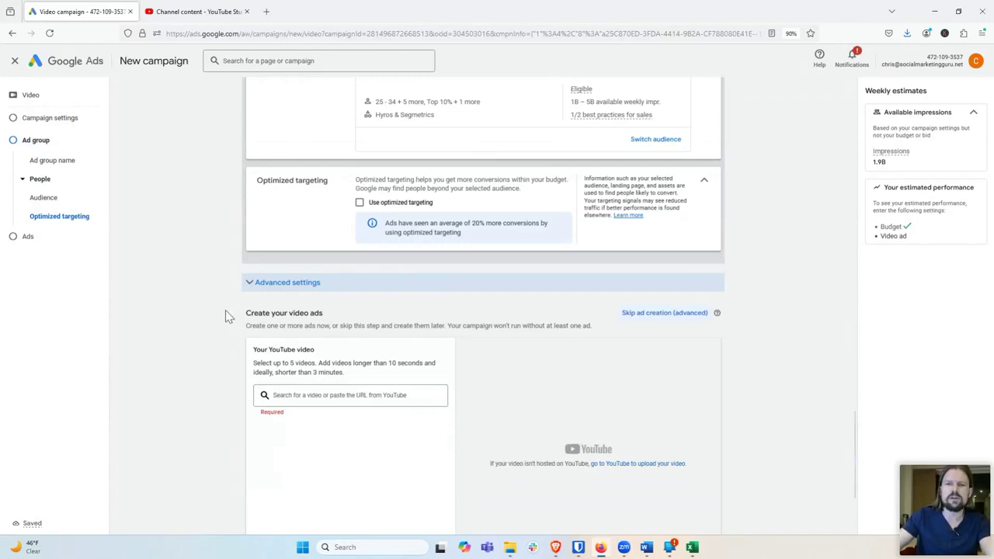
left_click(250, 285)
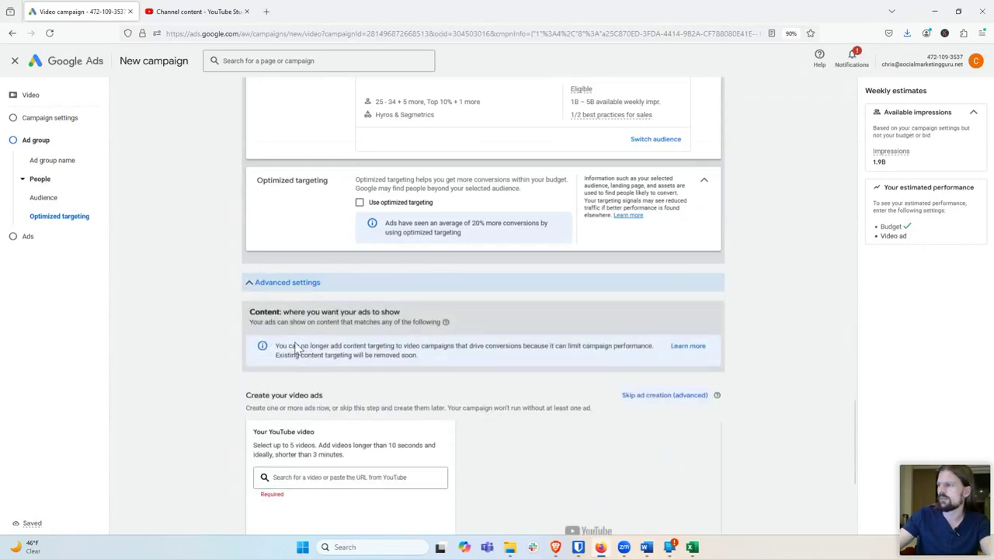
left_click(250, 285)
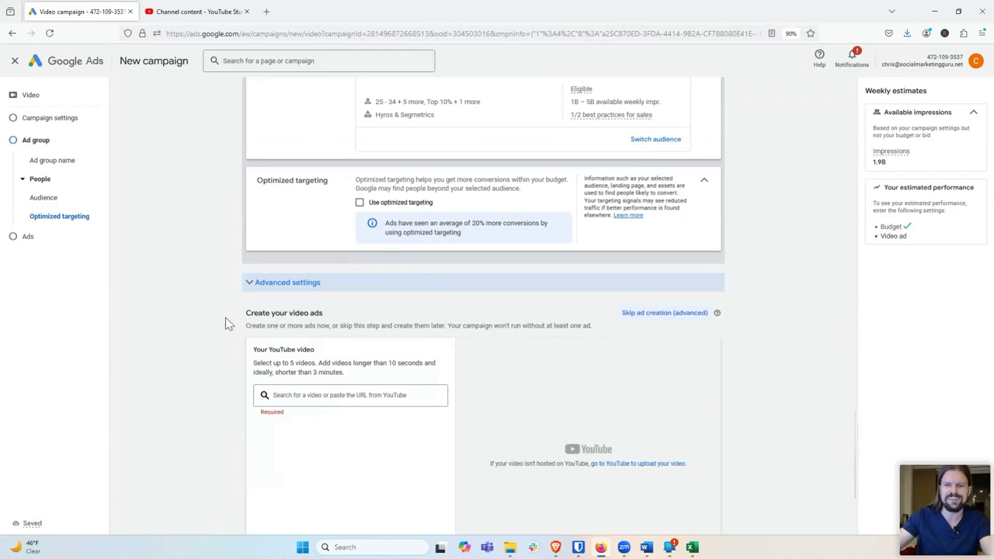
scroll(215, 288, "down", 1)
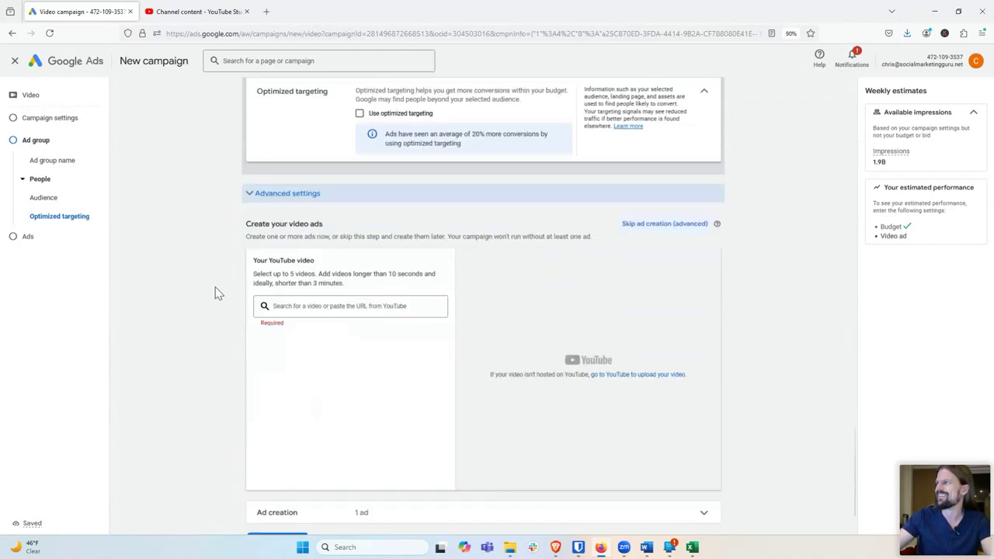
left_click_drag(342, 230, 231, 233)
left_click(283, 238)
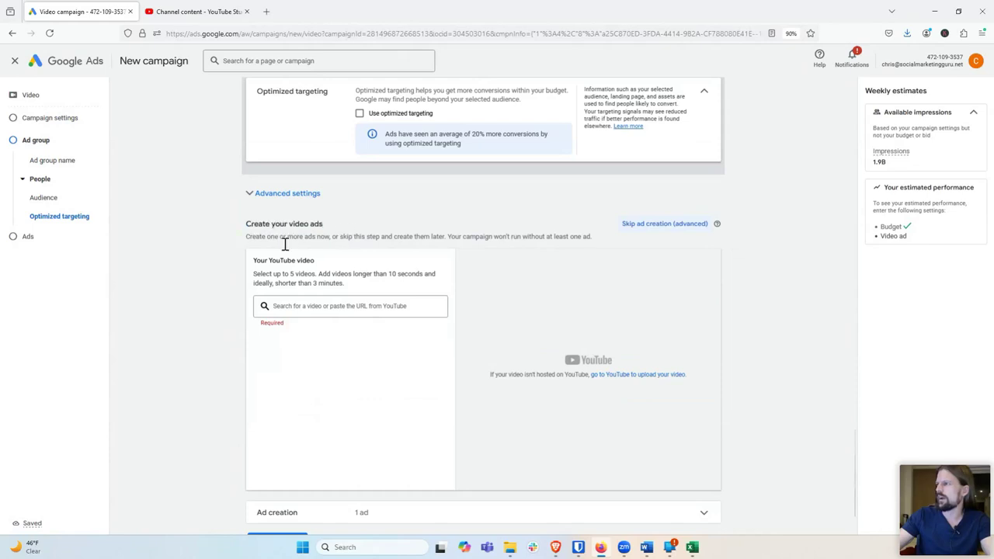
scroll(218, 268, "down", 1)
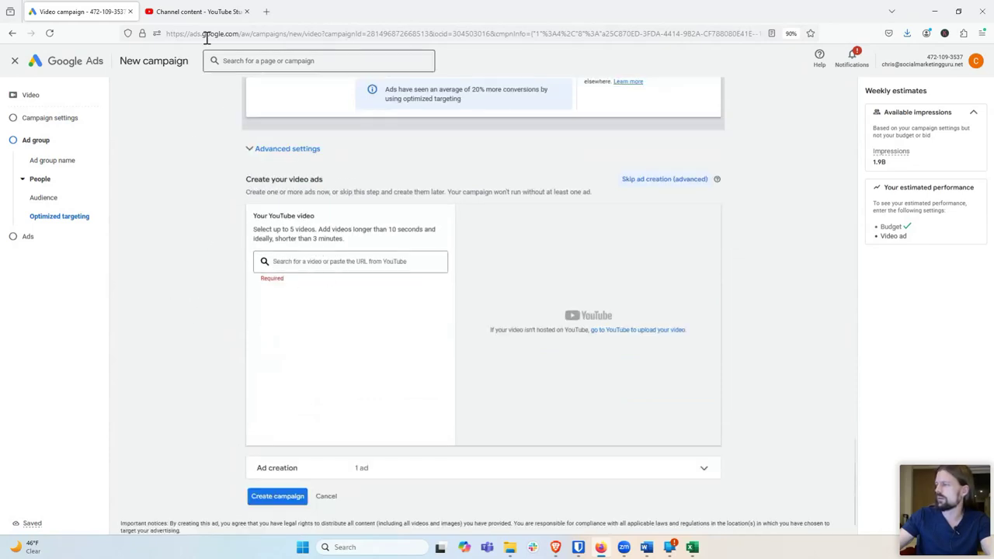
Step: Copy the Ad Conversion - Big Bite video's shareable link from YouTube Studio
left_click(207, 12)
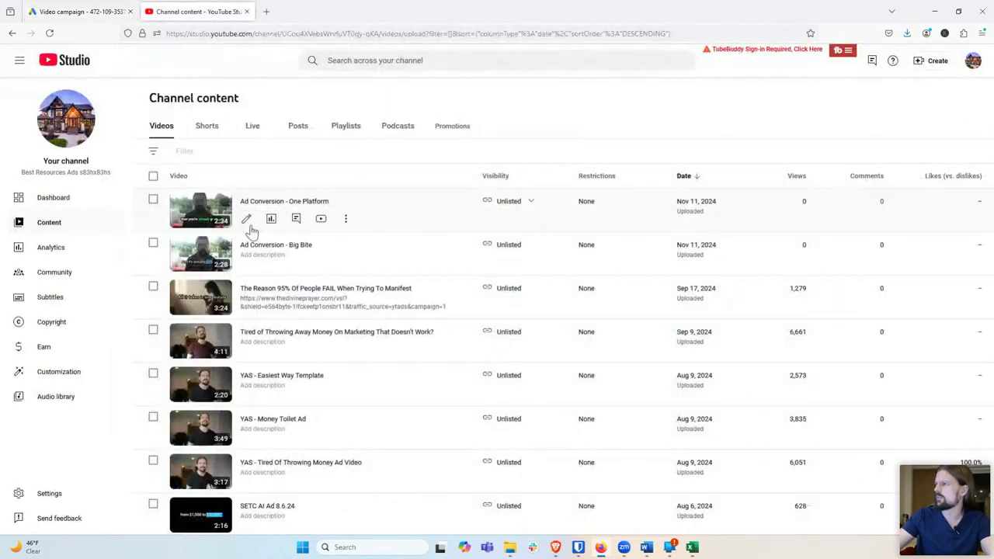
left_click(88, 14)
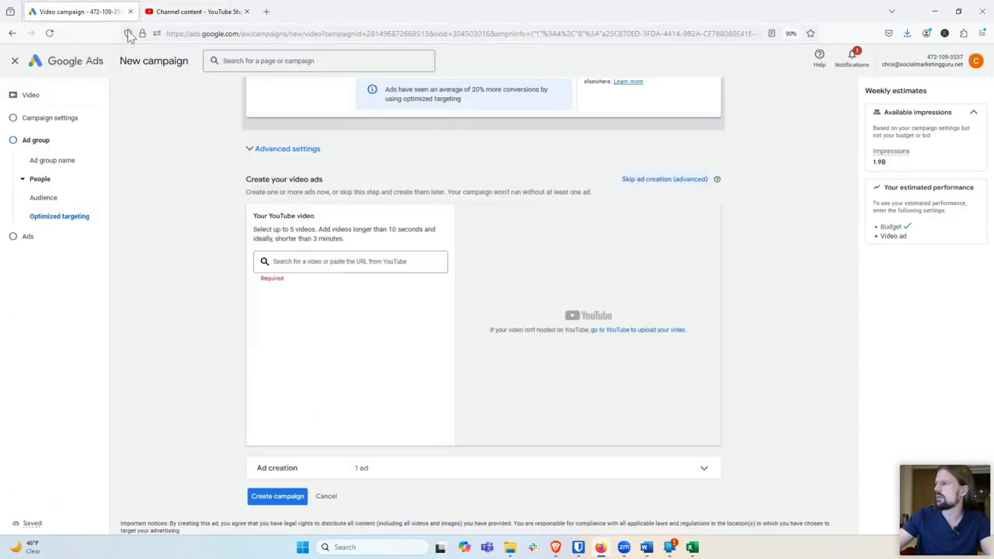
left_click(189, 13)
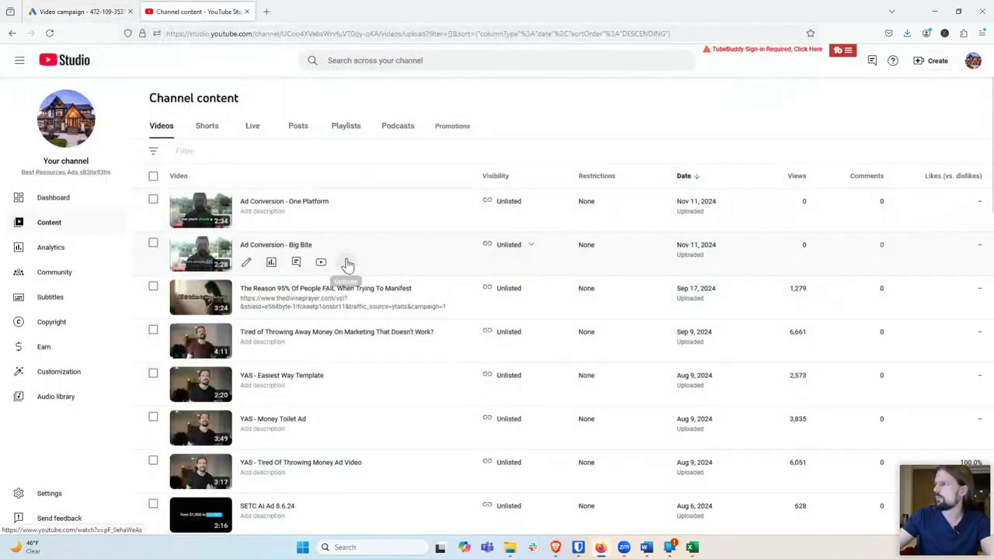
left_click(340, 265)
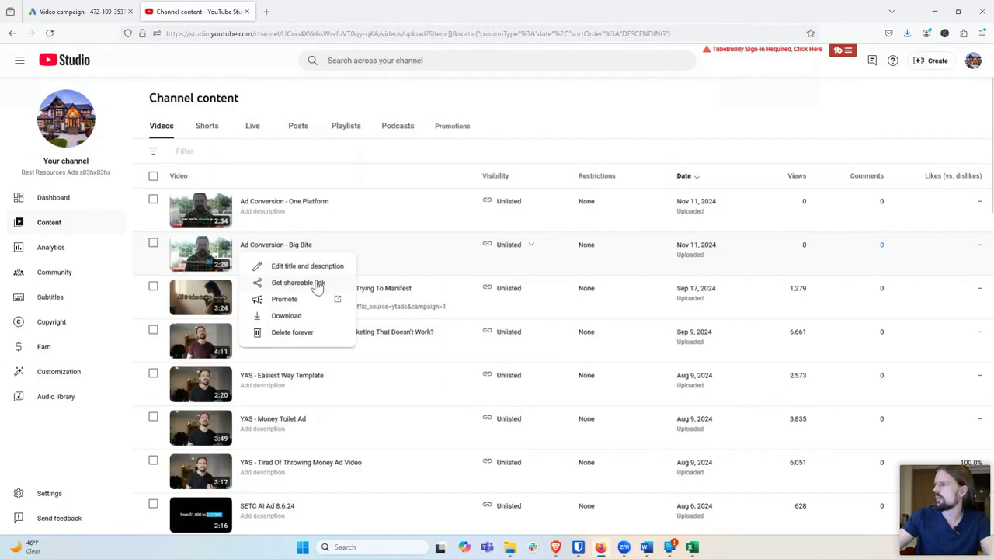
left_click(317, 285)
Step: Paste the Big Bite video link into the YouTube video search and add the video
key("ctrl+Page_Up")
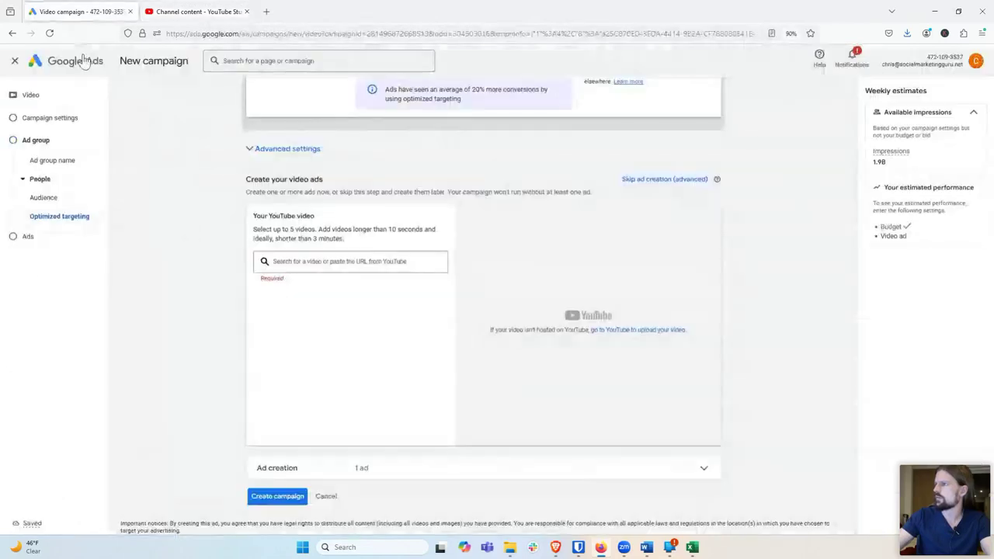
left_click(316, 265)
right_click(311, 264)
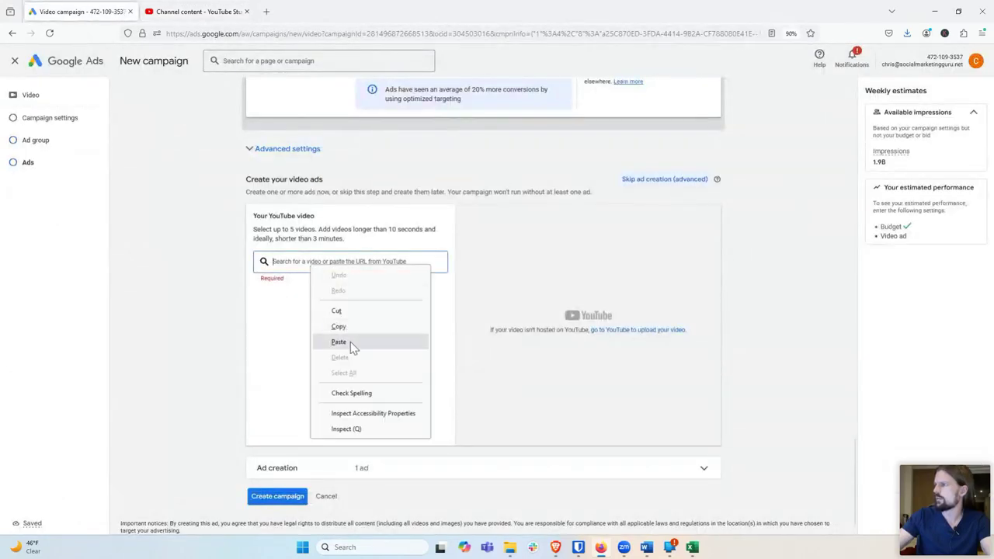
left_click(350, 342)
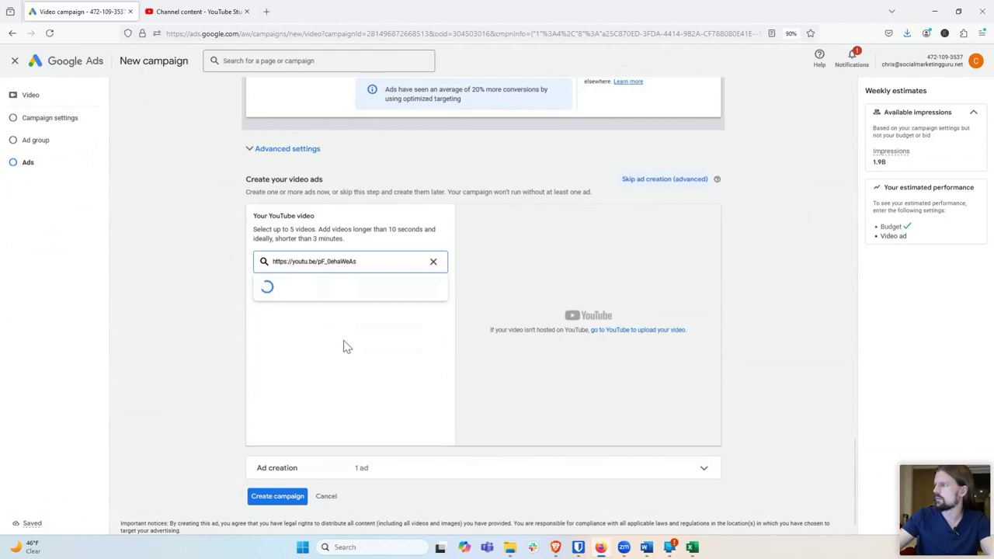
left_click(345, 342)
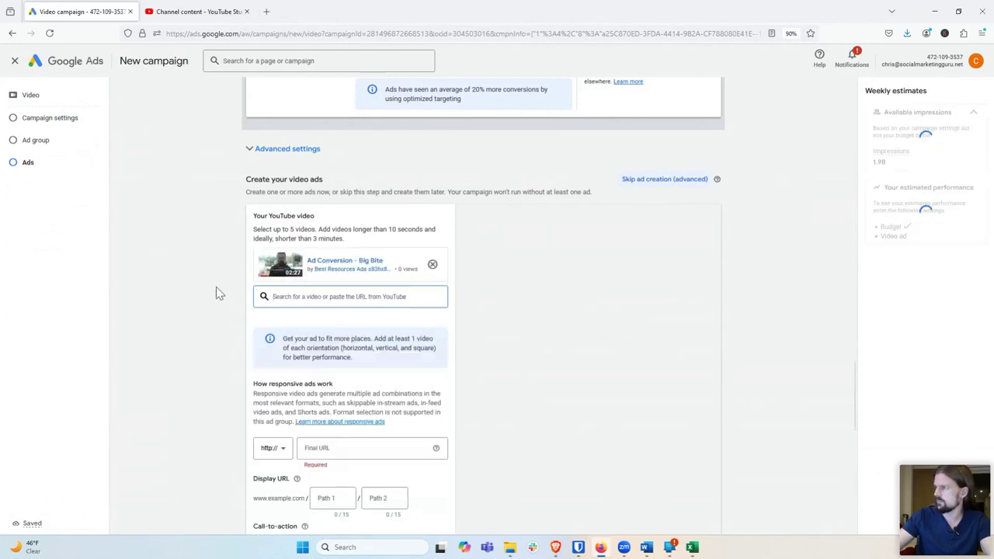
Step: Preview the ad on computer and TV, then return to the mobile preview
scroll(215, 293, "down", 2)
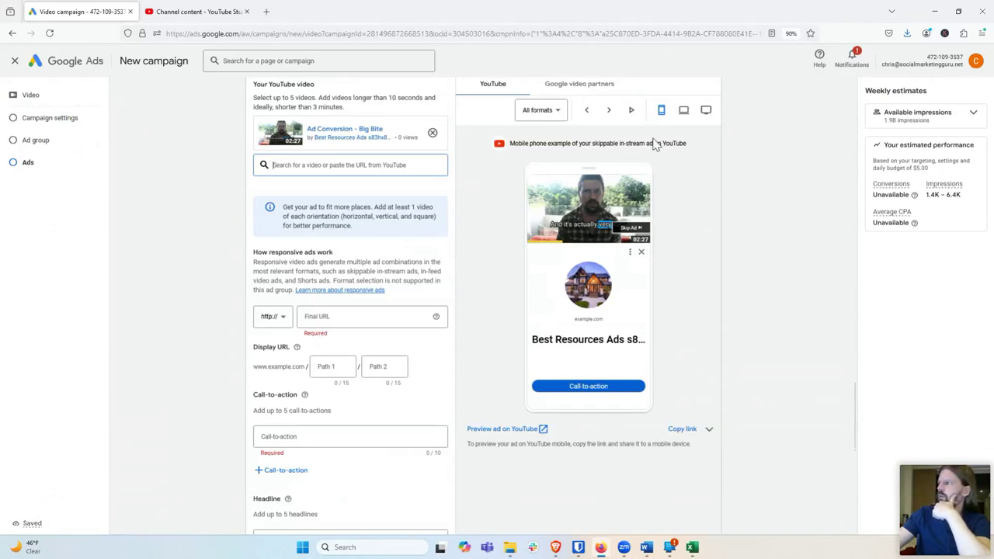
left_click(684, 110)
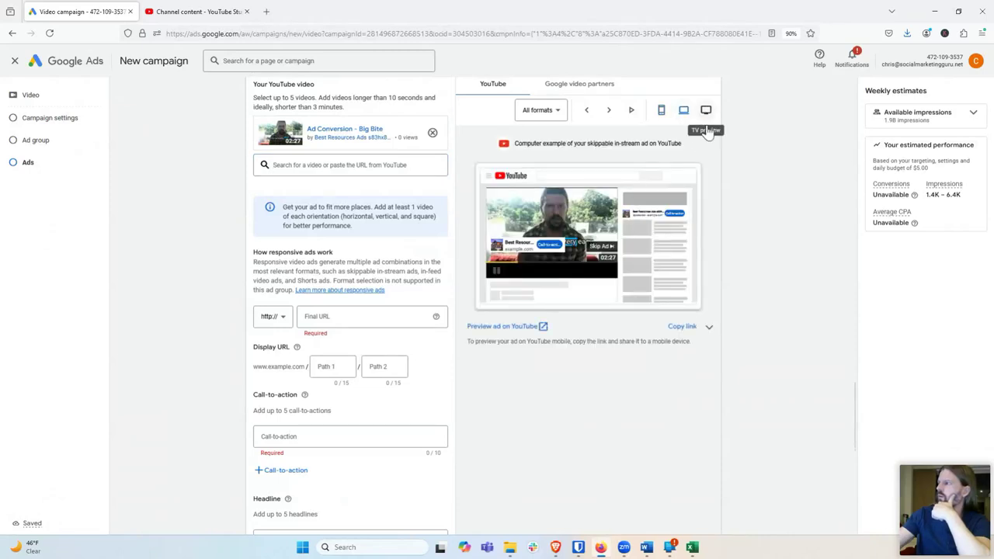
left_click(705, 110)
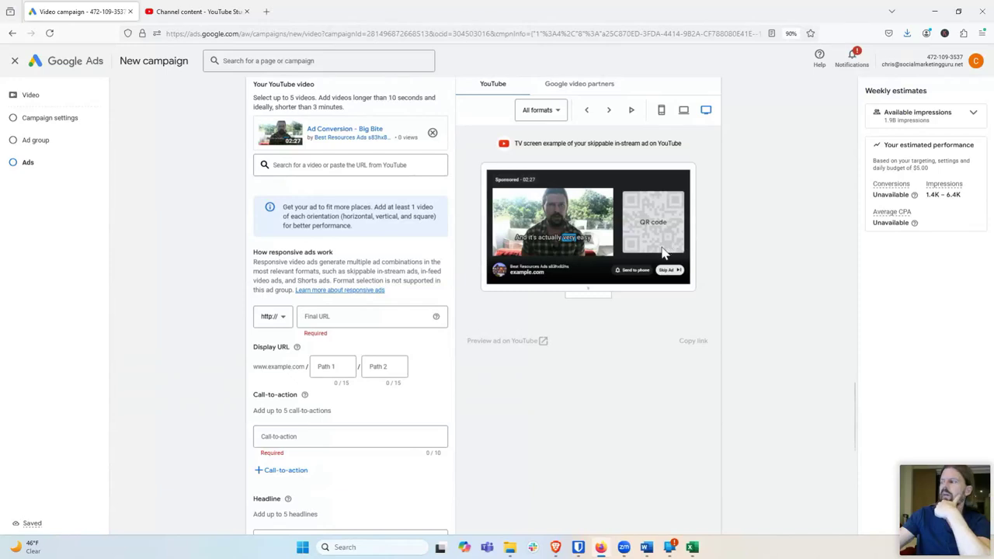
left_click(663, 113)
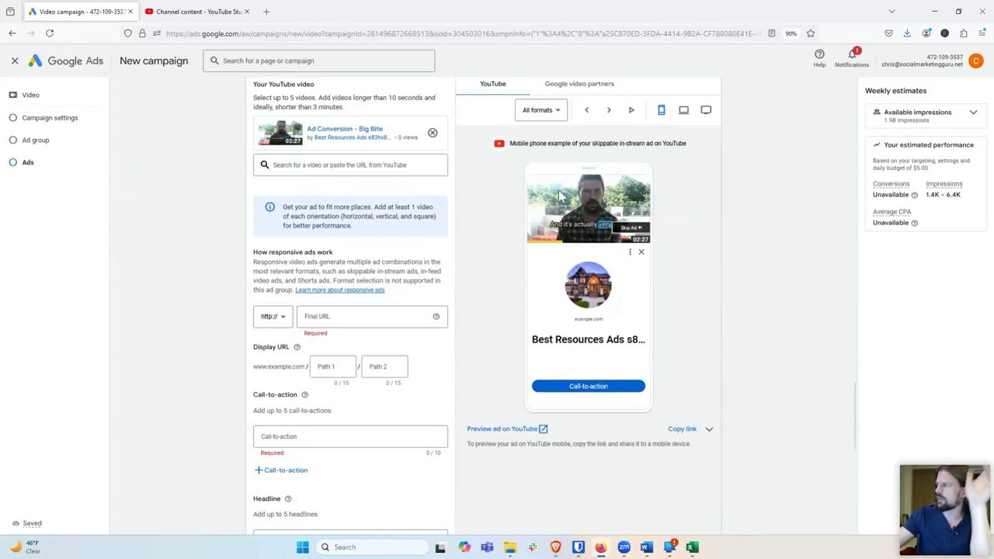
mouse_move(557, 549)
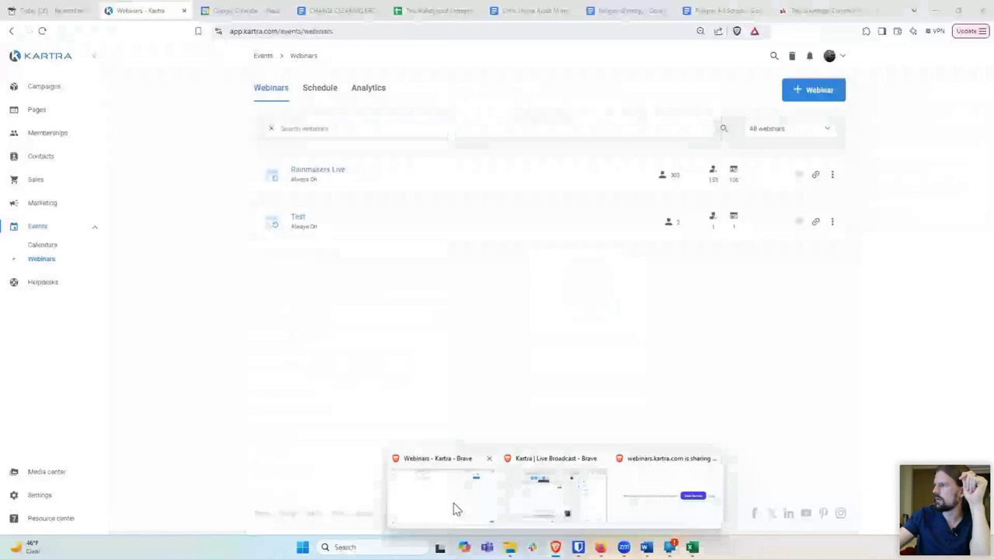
Step: Show all pages in Kartra's Pages section
left_click(455, 508)
left_click(45, 112)
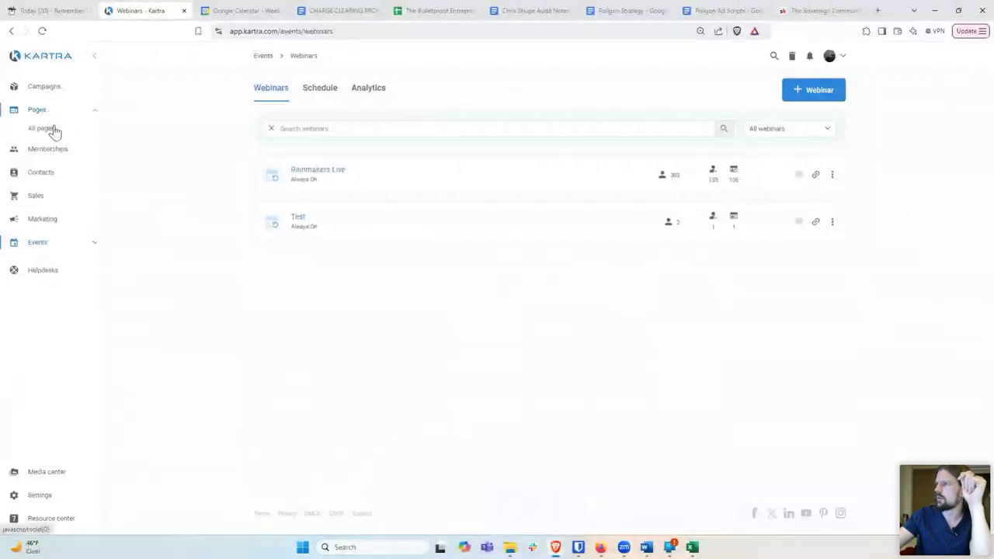
left_click(44, 129)
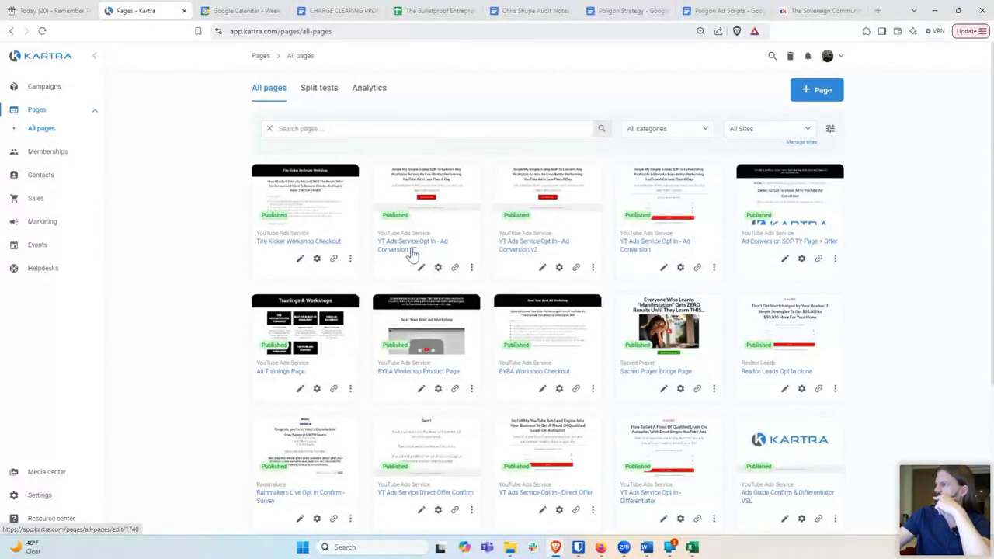
Step: Copy the landing page's direct published link and close the Publish dialog
left_click(455, 267)
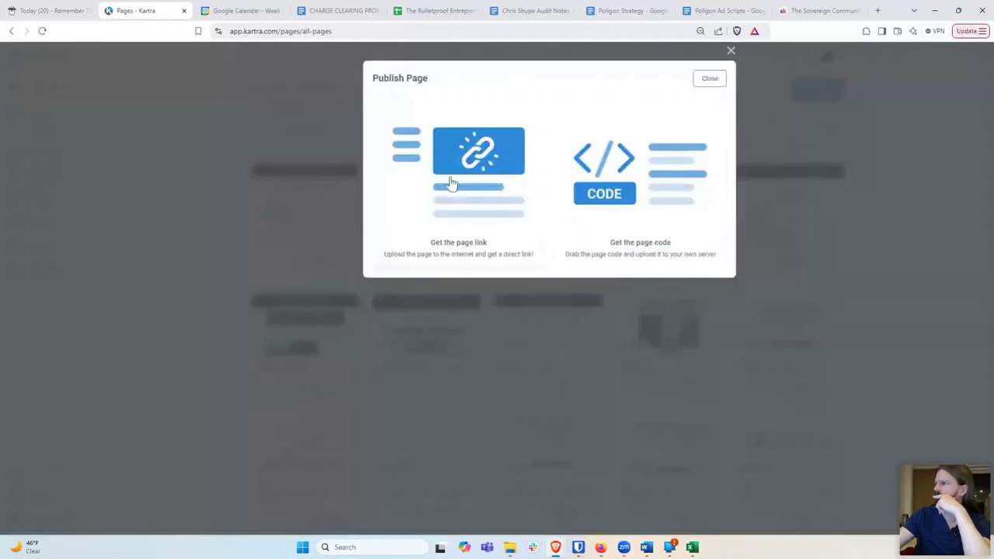
left_click(448, 183)
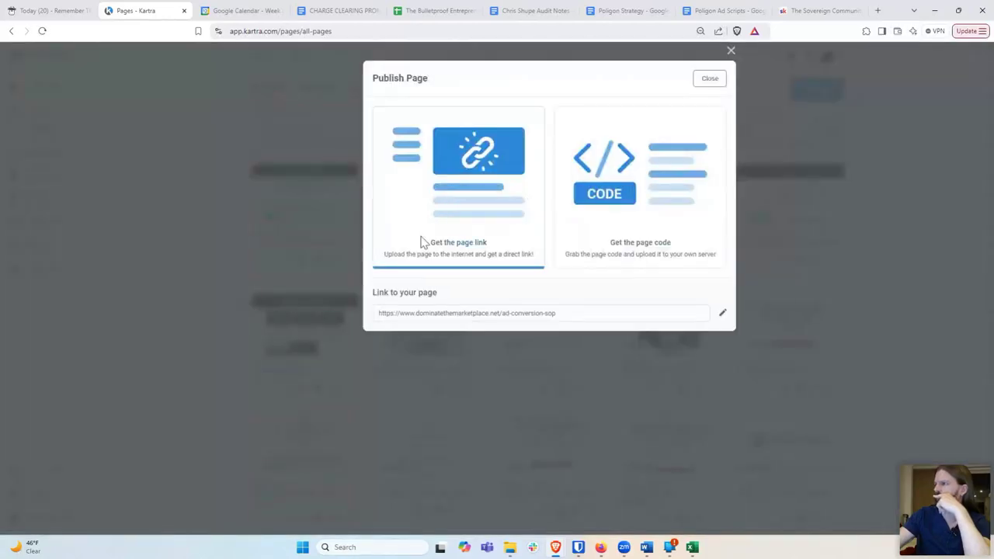
left_click(531, 313)
right_click(436, 315)
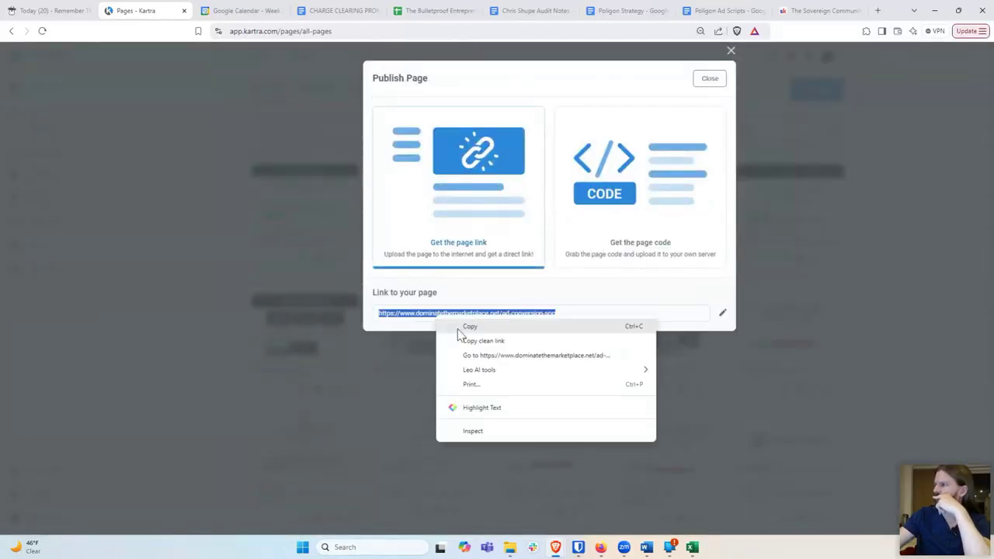
left_click(458, 325)
left_click(706, 84)
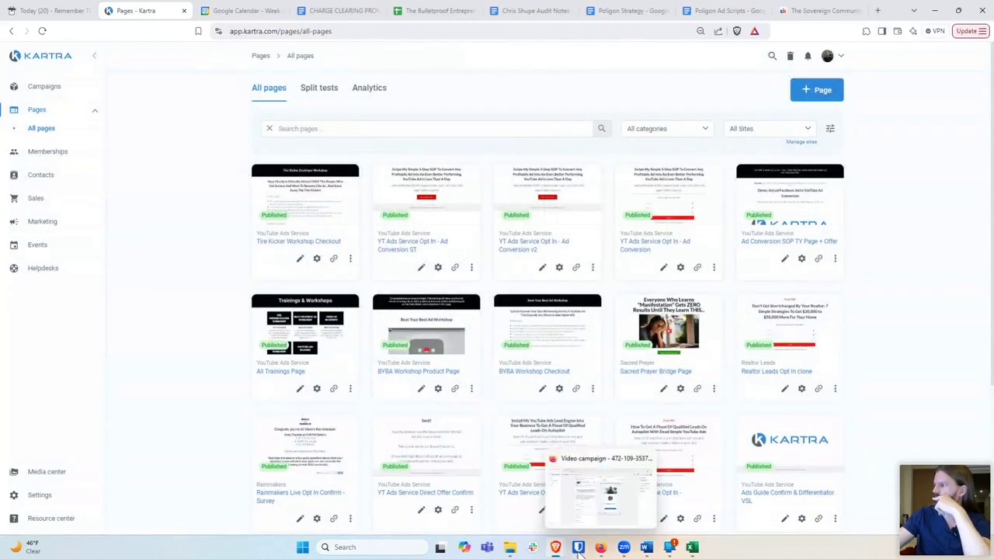
left_click(600, 546)
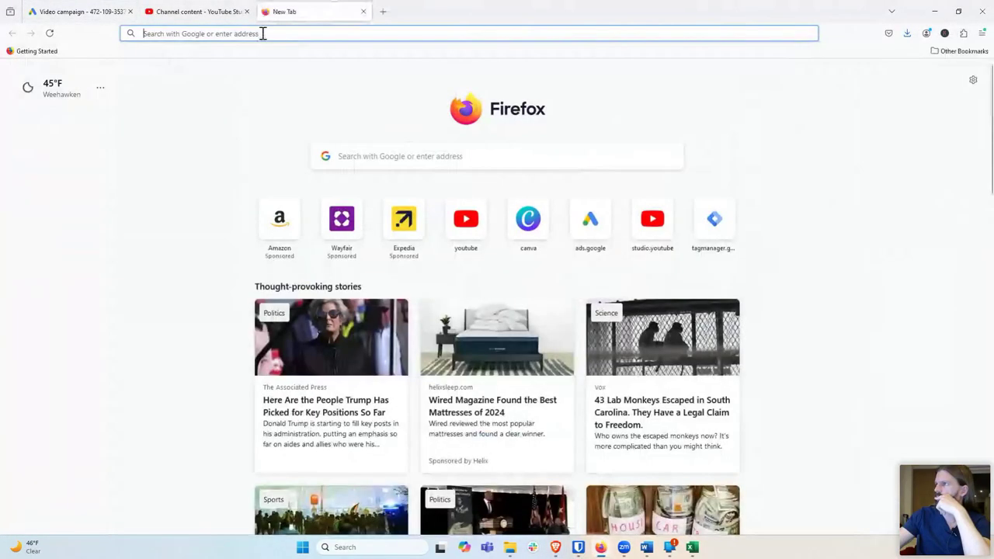
Step: Load the copied landing page, test its Pick Up Your Copy opt-in popup, then close the tab
right_click(263, 33)
left_click(305, 124)
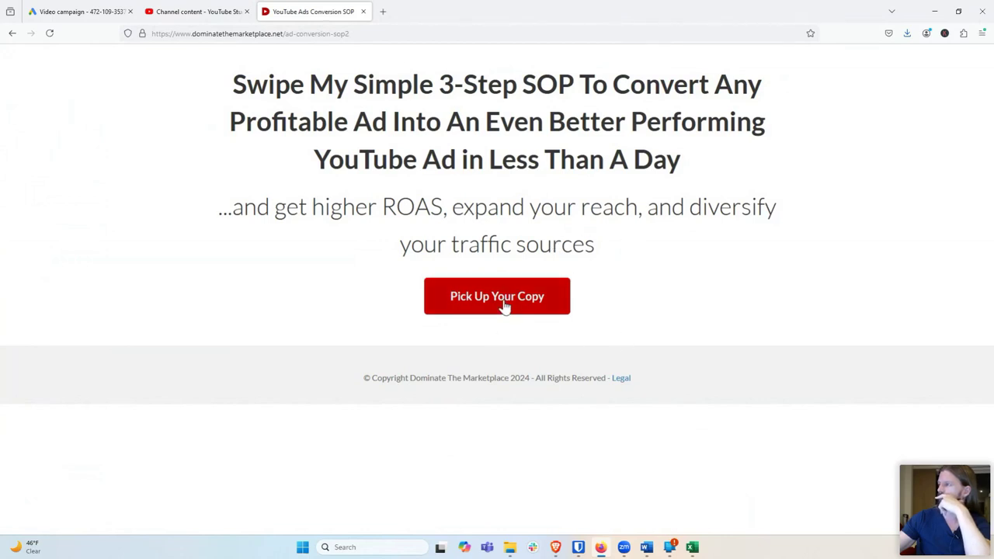
left_click(552, 312)
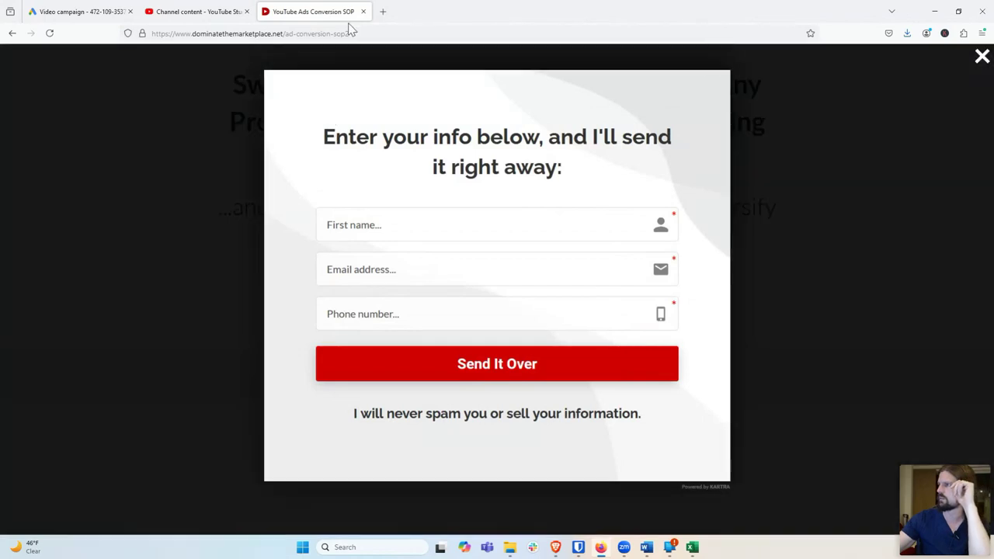
left_click(982, 56)
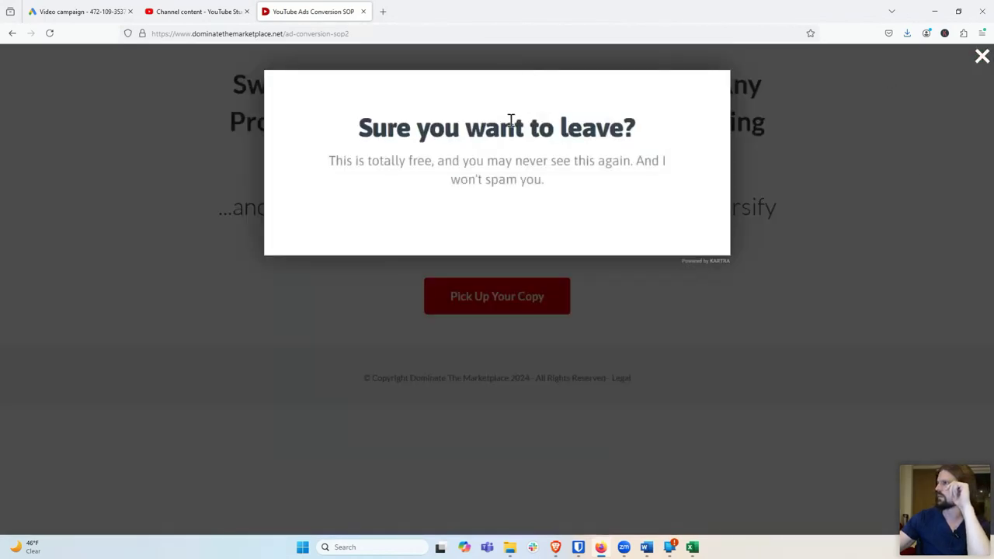
left_click(988, 75)
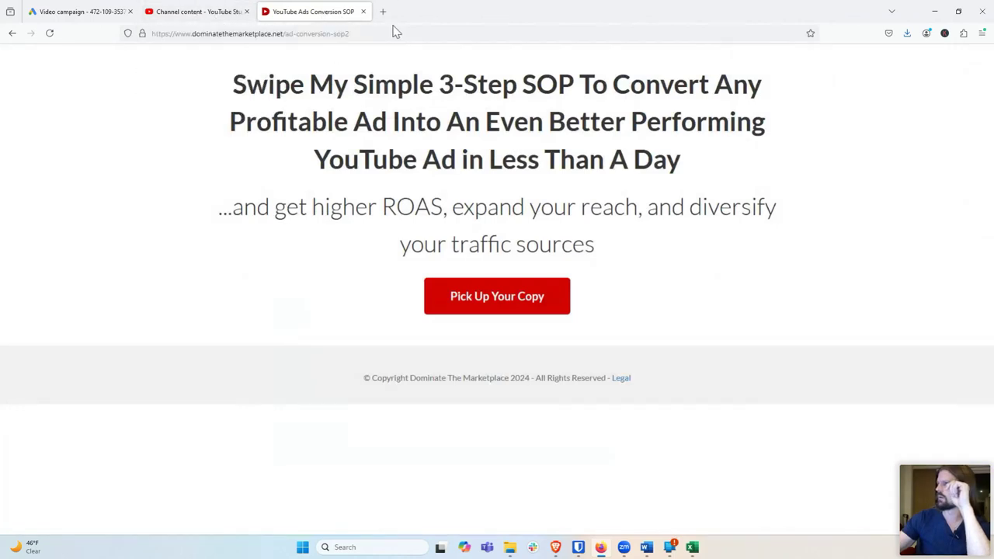
left_click(363, 12)
Step: Paste the ad-conversion-sop landing page link as the video ad's final URL
left_click(193, 17)
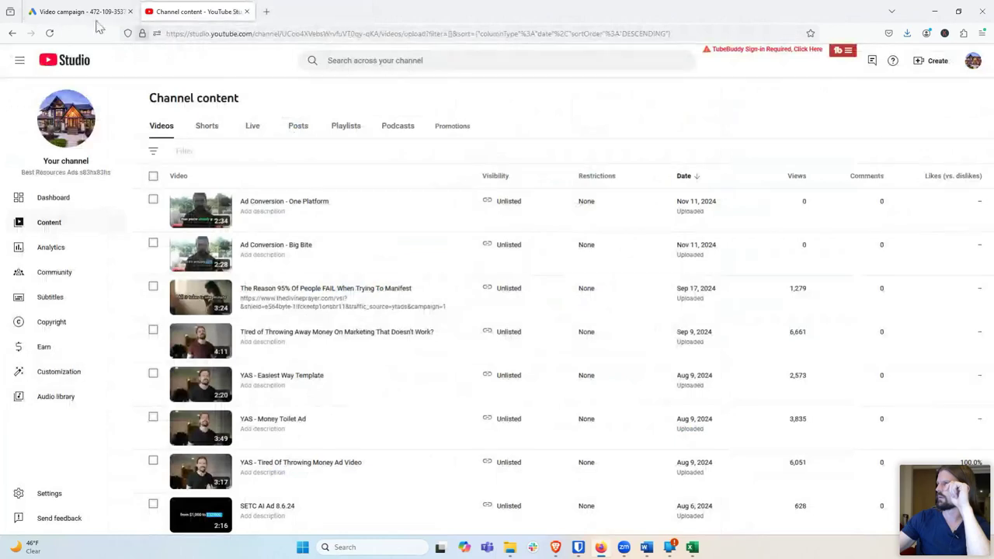
left_click(84, 19)
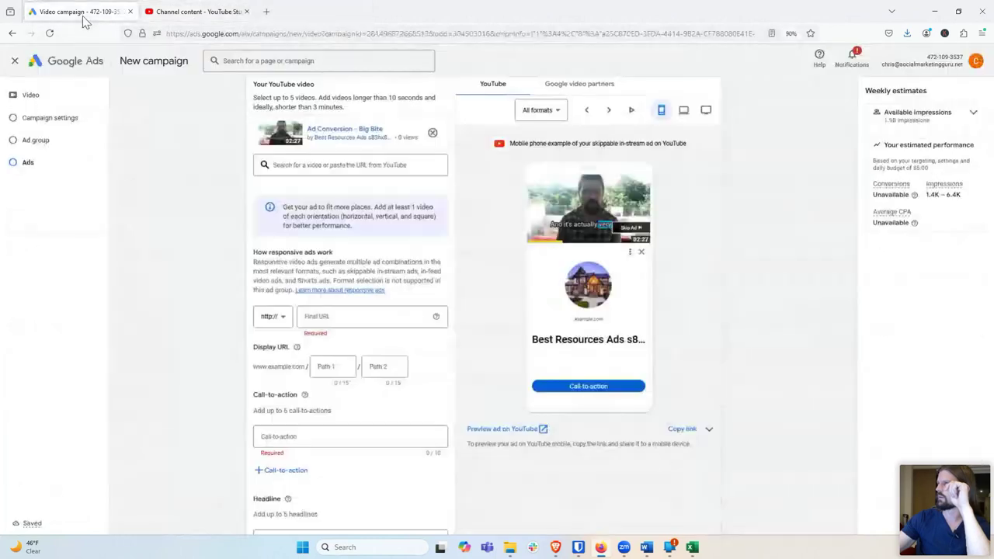
left_click(328, 324)
right_click(321, 320)
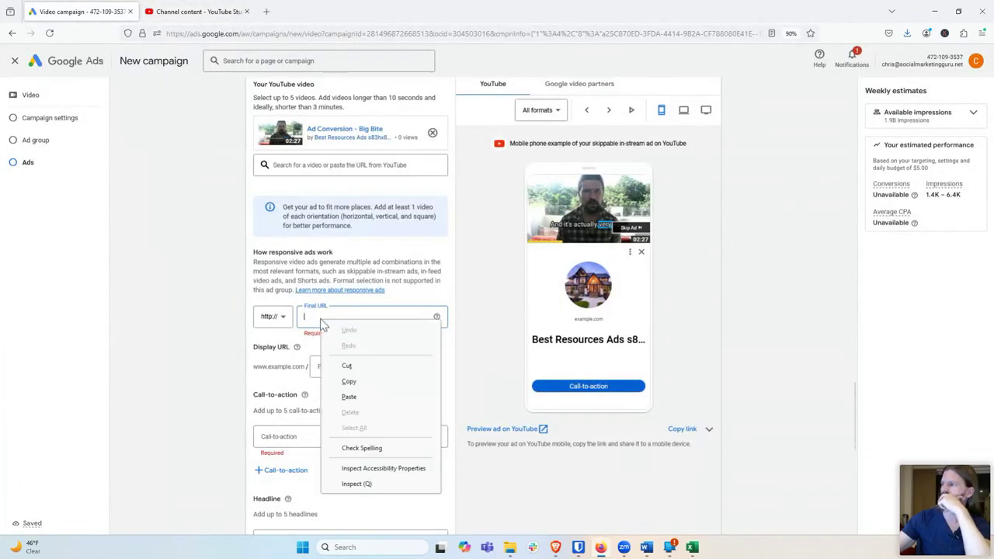
left_click(359, 398)
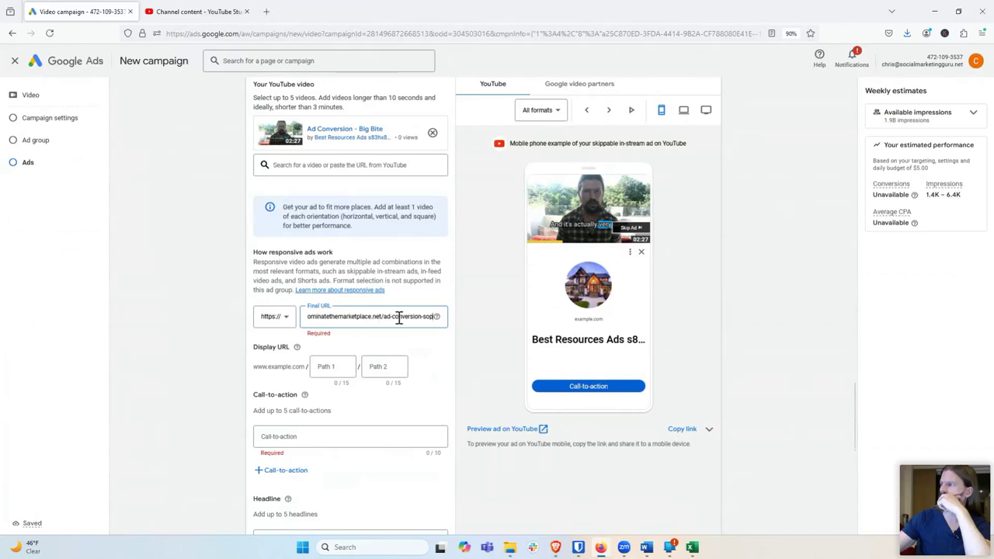
left_click_drag(399, 317, 229, 321)
left_click(347, 320)
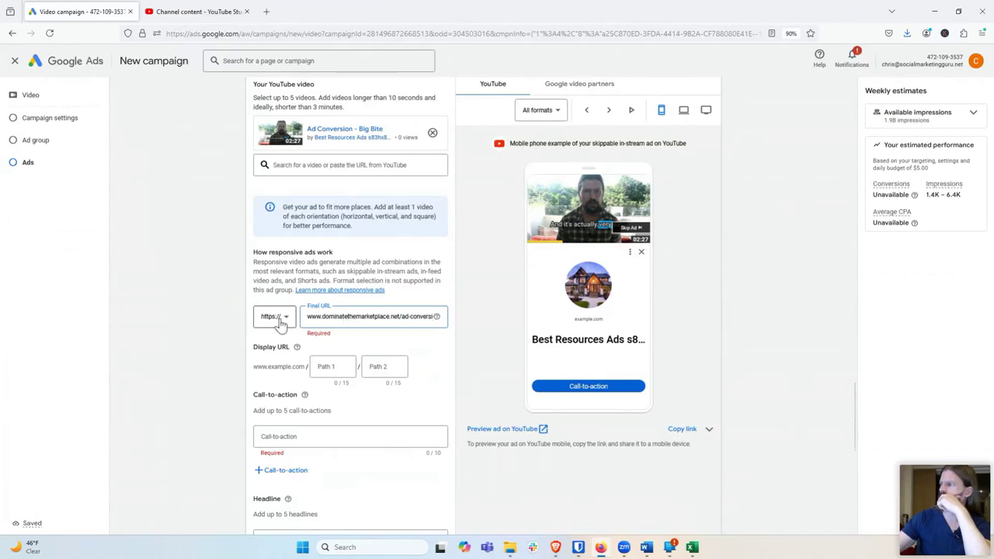
triple_click(365, 317)
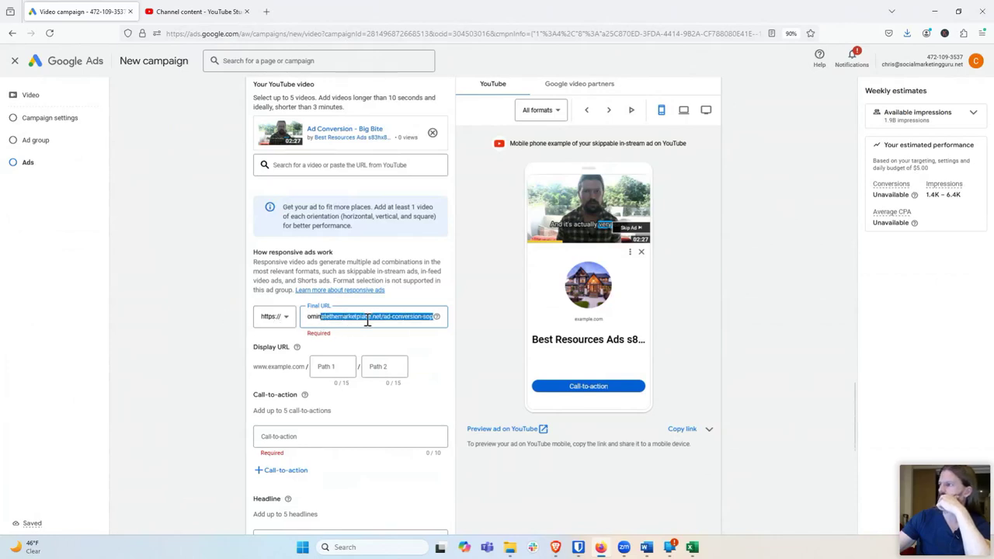
left_click(370, 317)
Step: Set the video ad's call-to-action to Learn more
scroll(193, 288, "down", 1)
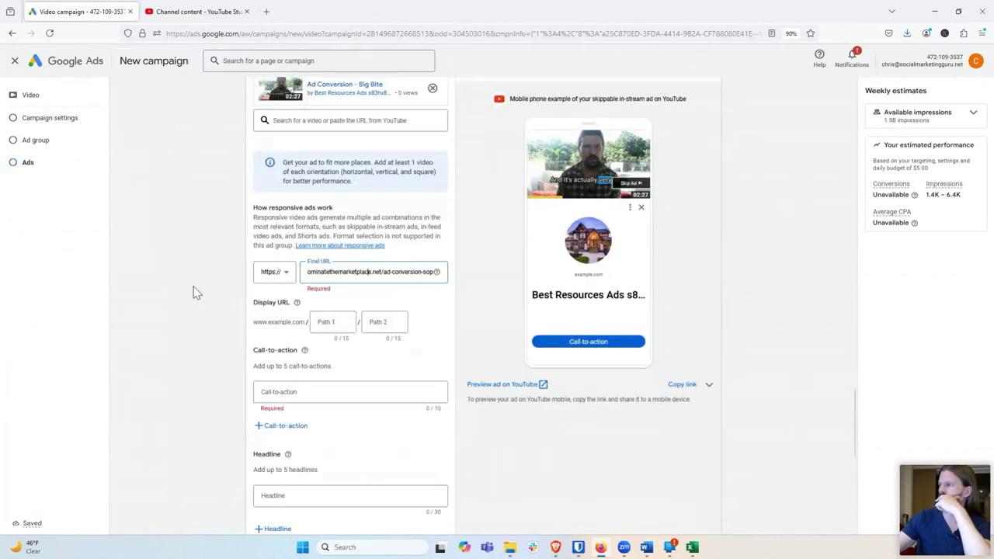
left_click(313, 392)
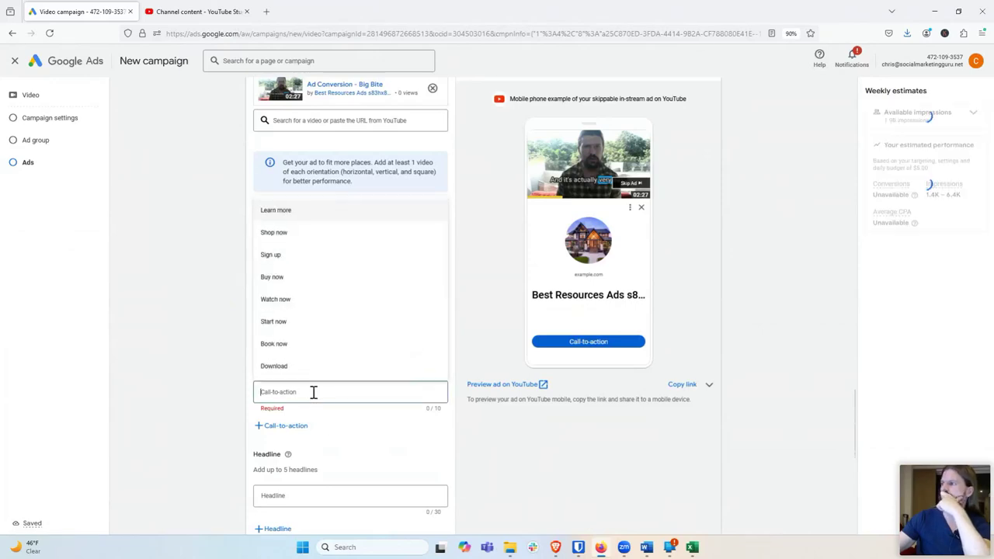
left_click(284, 214)
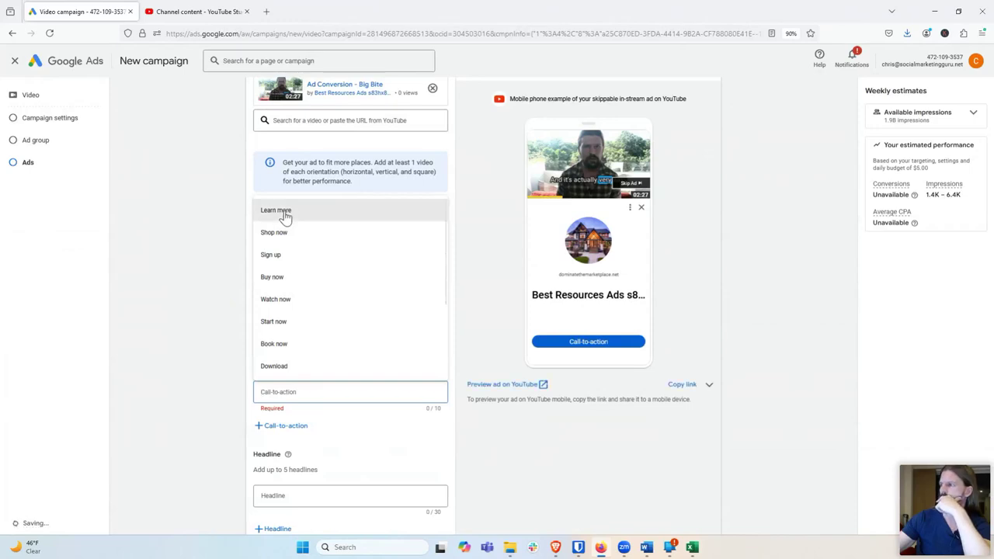
scroll(216, 296, "down", 1)
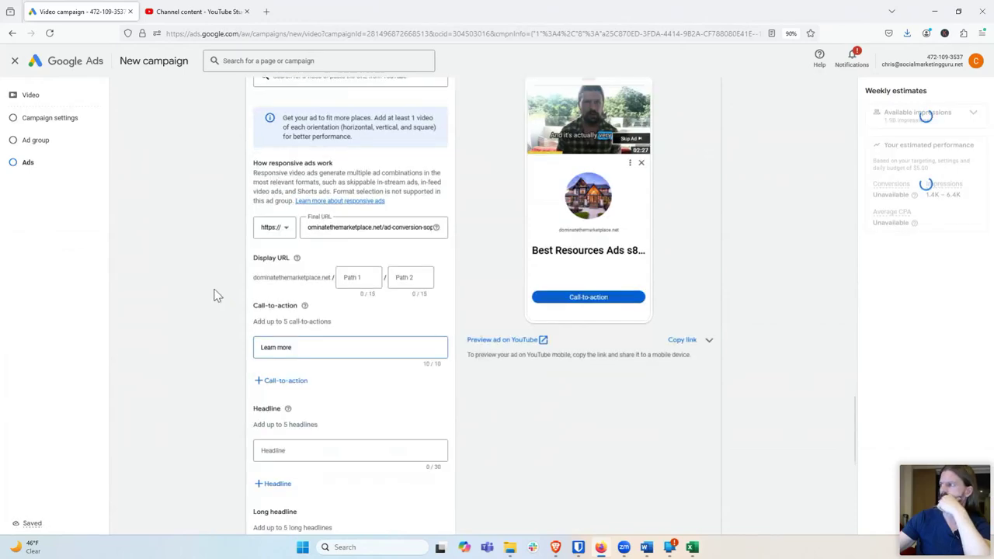
left_click(219, 291)
scroll(218, 288, "down", 2)
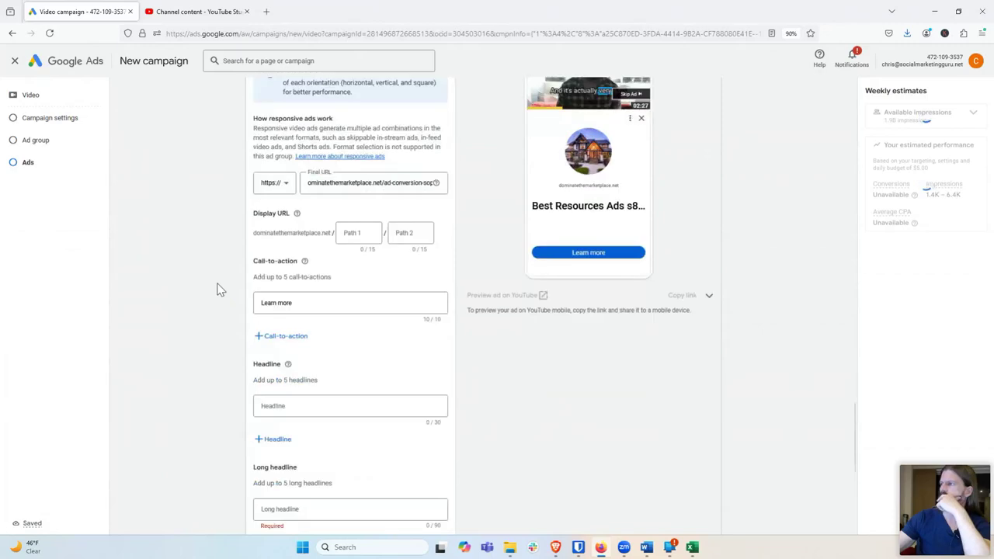
left_click(302, 364)
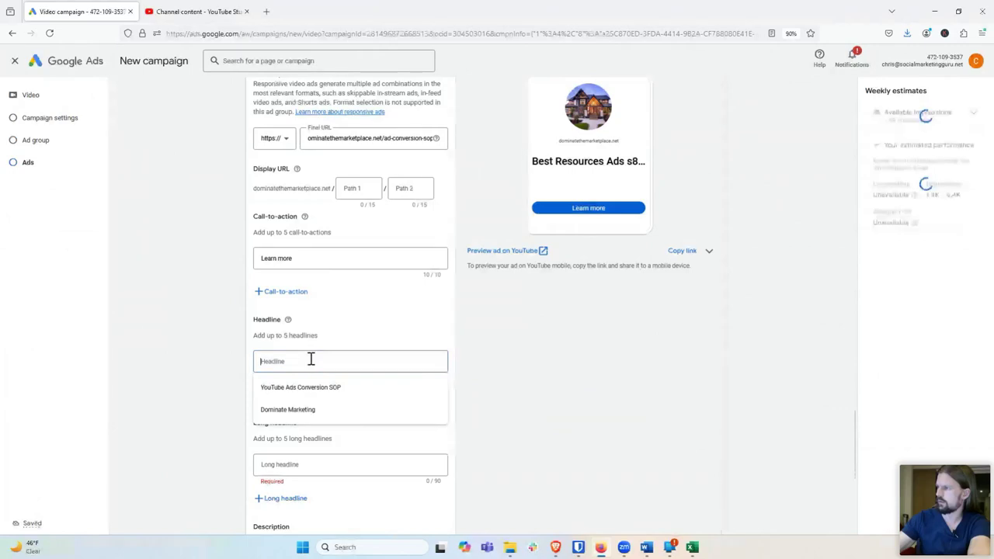
Step: Enter headline 'YouTube Ads Conversion SOP', dropping the added 'Free' to stay under 30 characters
left_click(297, 359)
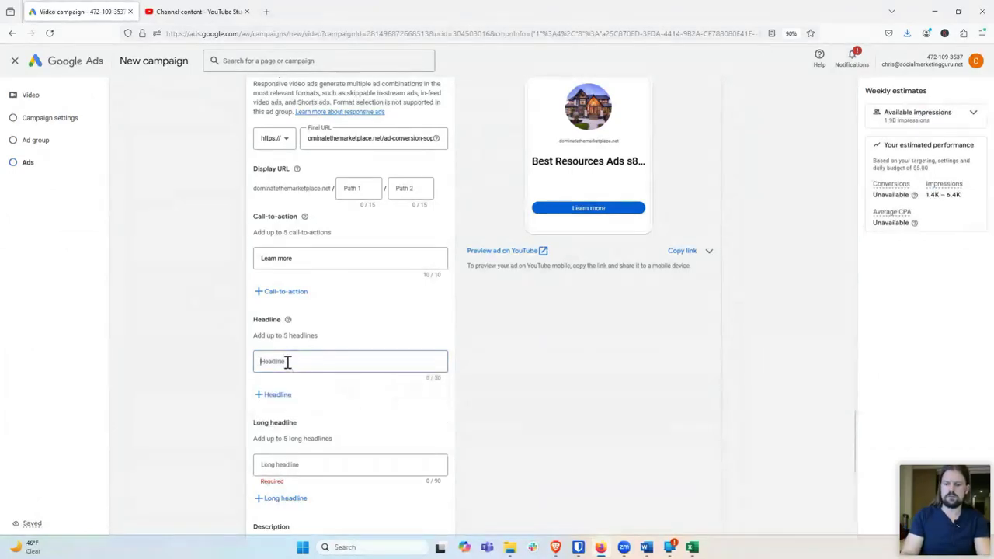
type("YouTube")
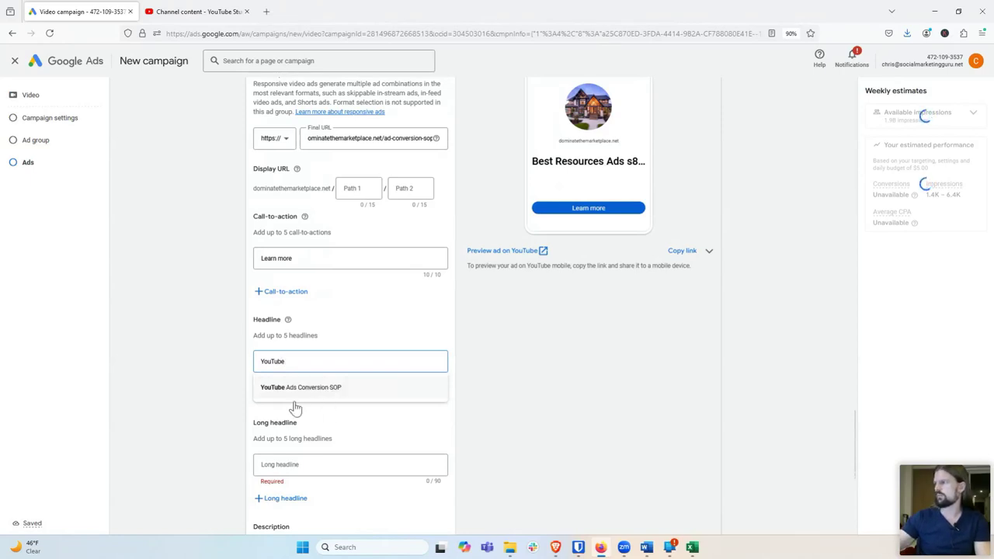
key("Down")
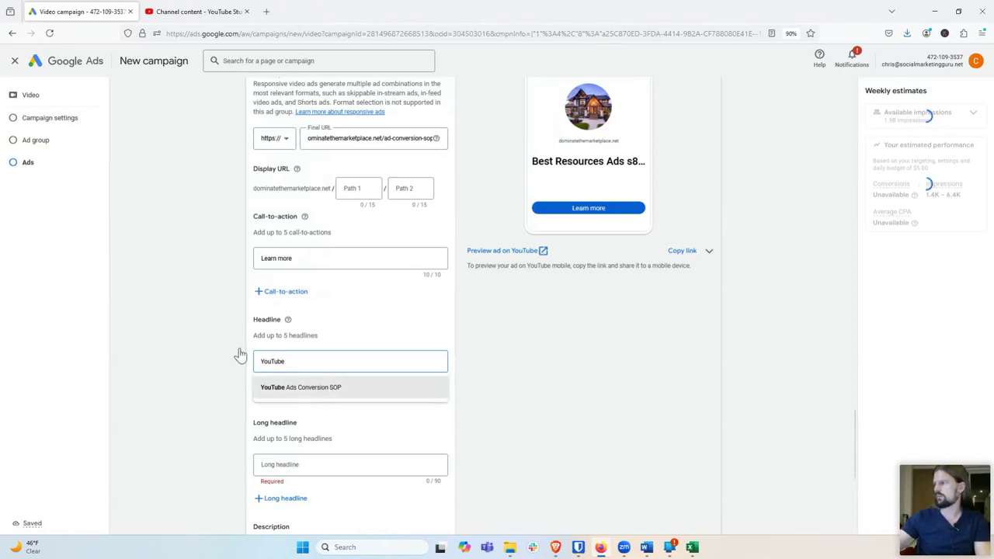
key("Return")
left_click(261, 361)
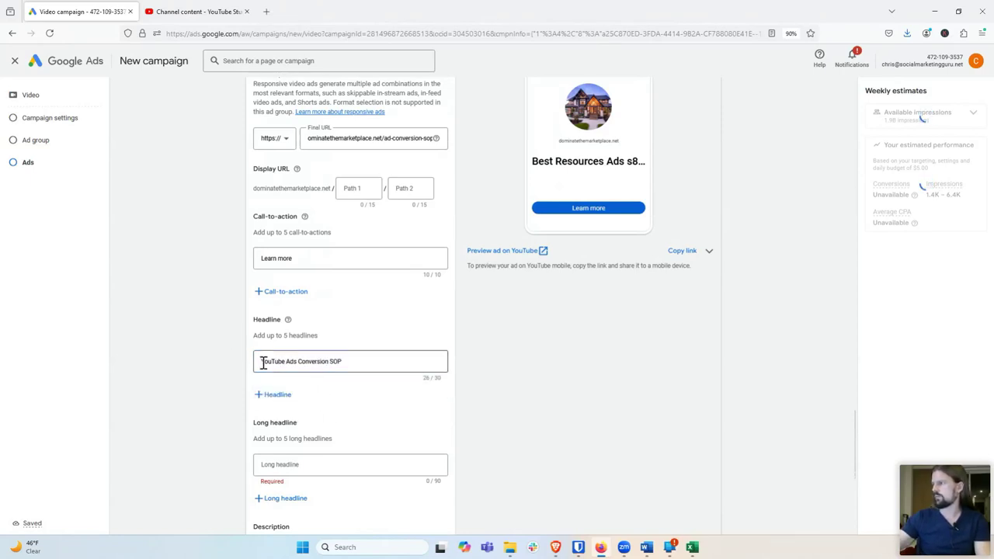
type("Free")
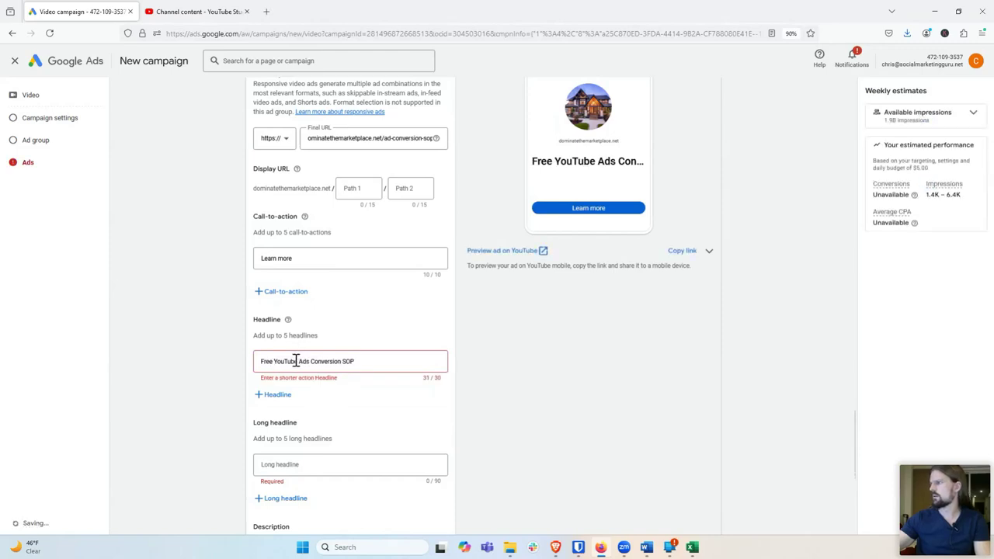
double_click(251, 363)
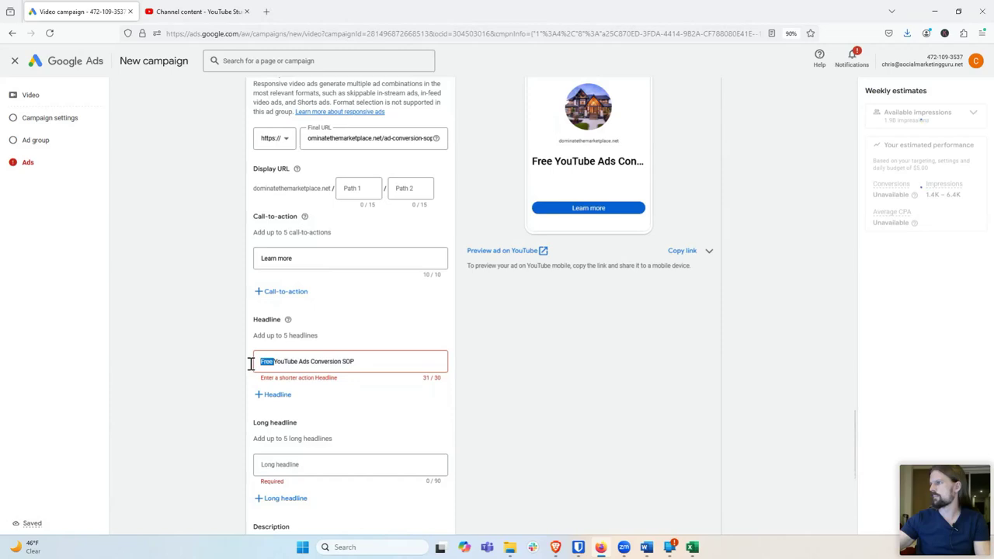
key("BackSpace")
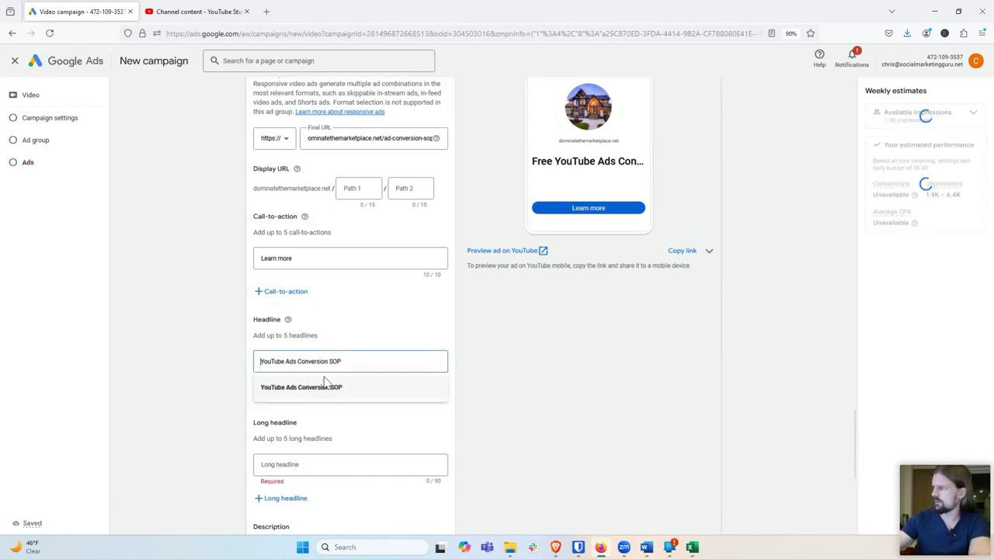
left_click(209, 382)
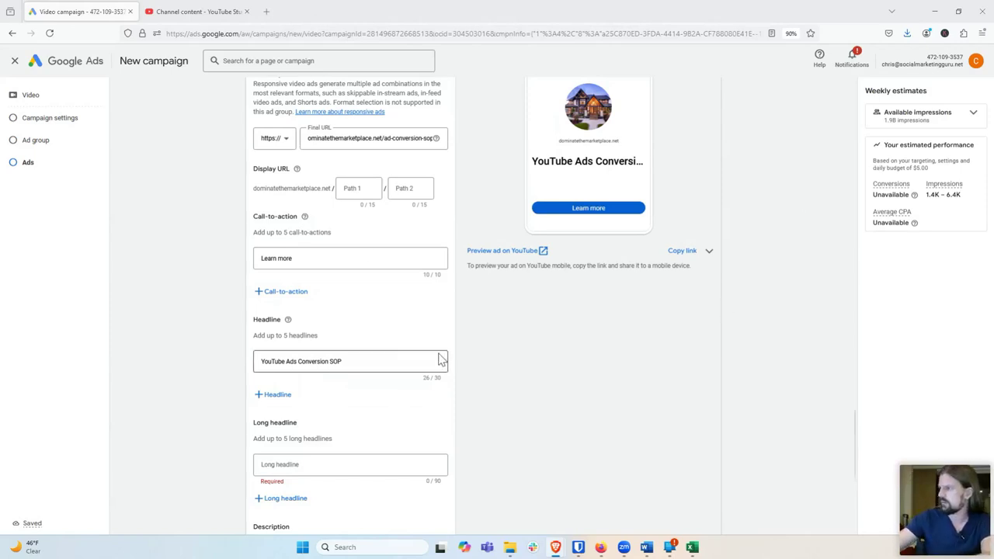
scroll(442, 359, "down", 1)
Step: Begin the long headline with 'Convert any ad into a YouTube'
left_click(329, 377)
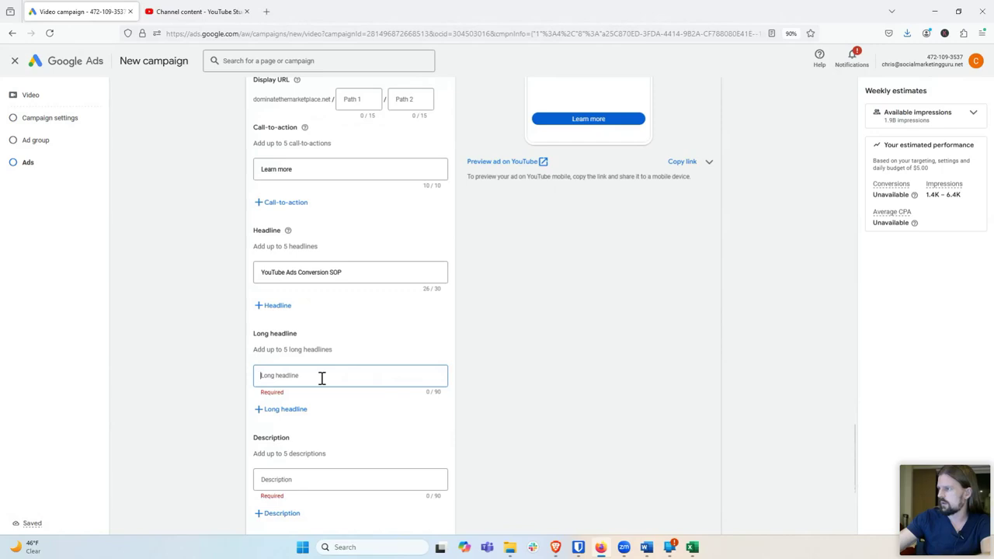
scroll(466, 326, "up", 1)
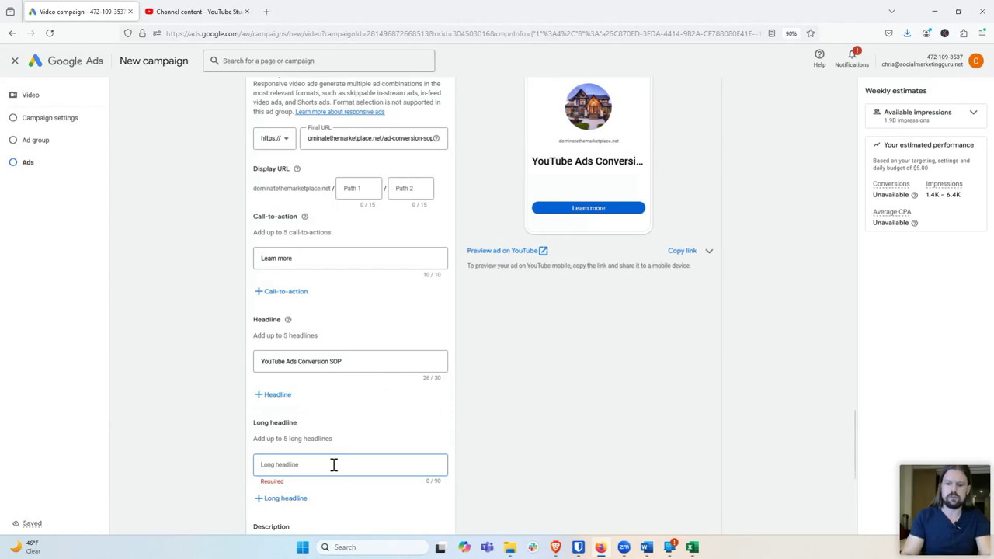
type("Convert an")
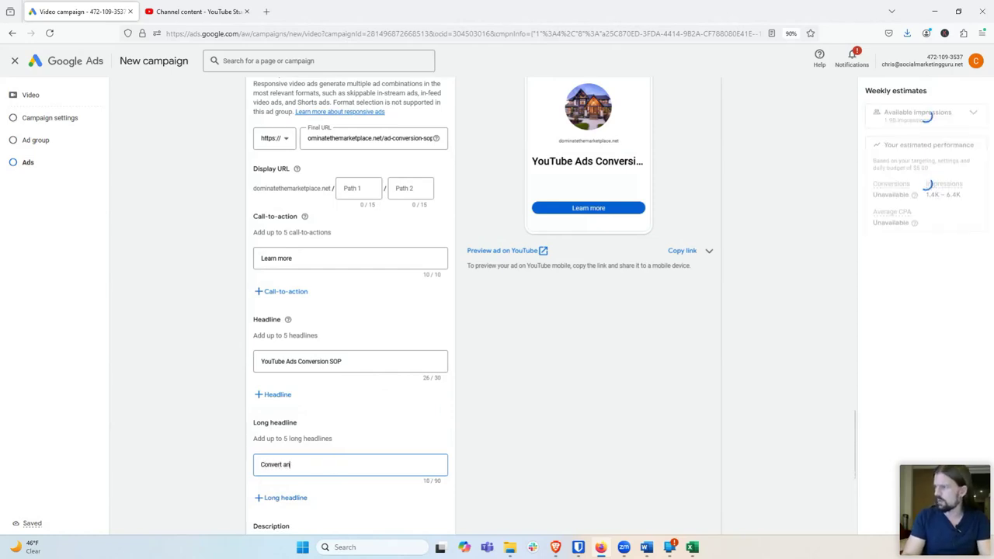
type("y ad")
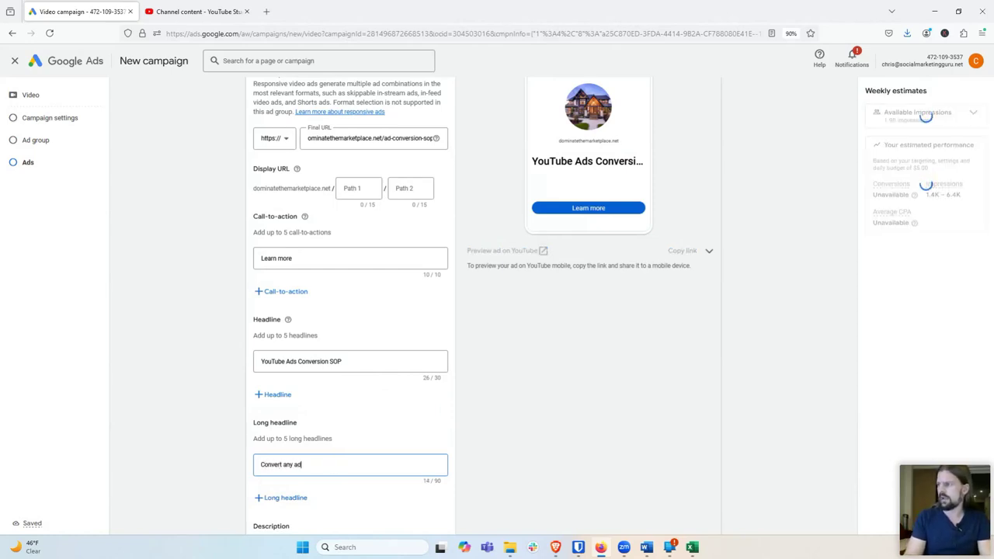
type(" on any")
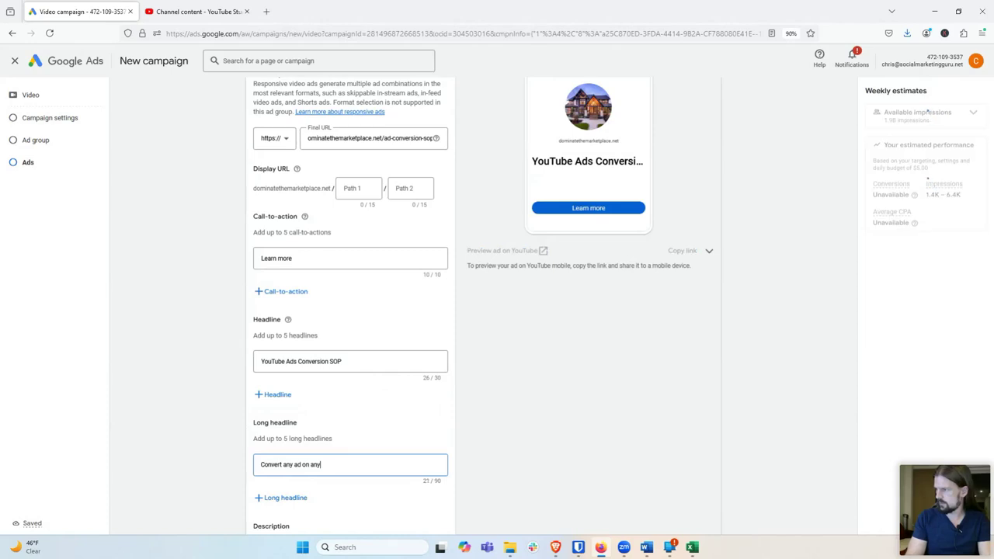
key("BackSpace")
key("BackSpace")
key("BackSpace")
key("BackSpace")
key("BackSpace")
key("BackSpace")
type("int")
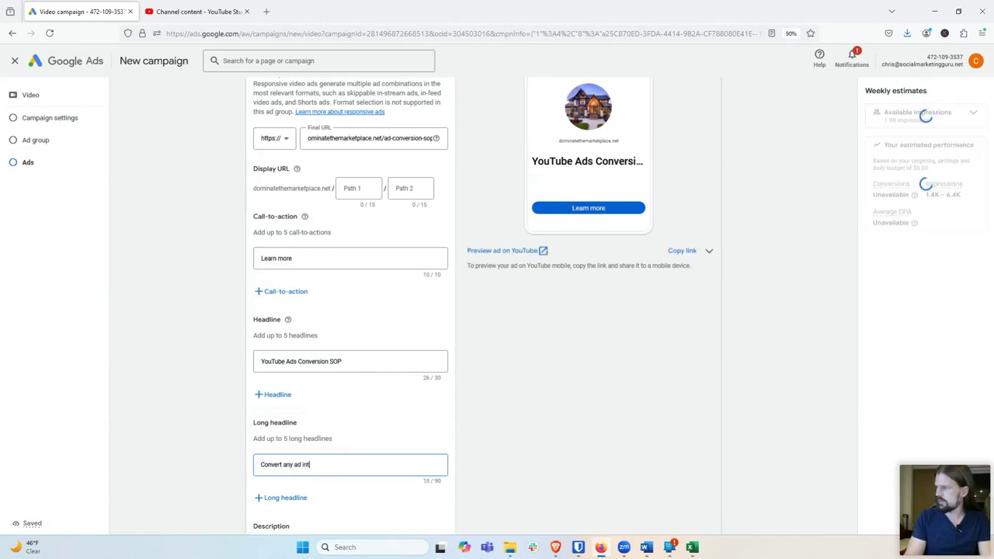
type("o a h")
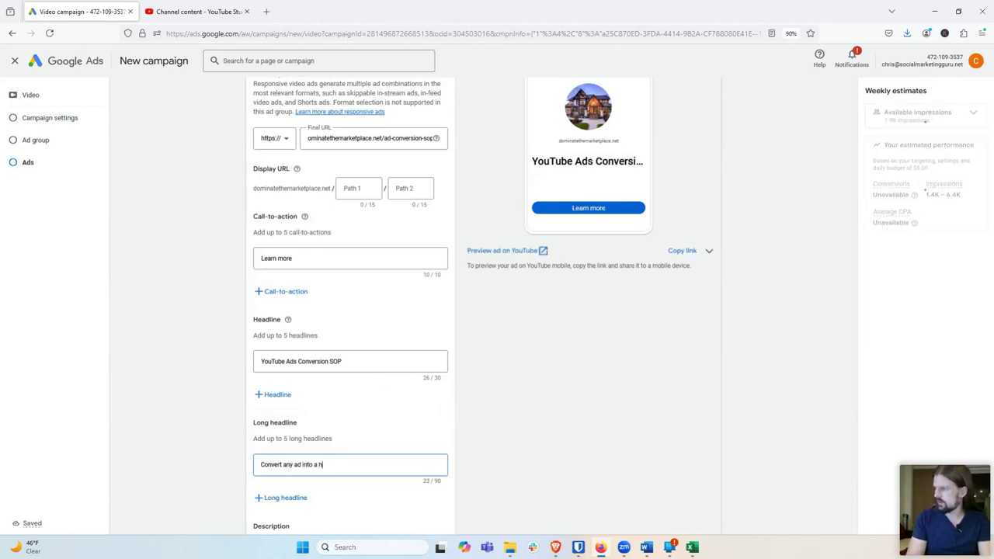
key("BackSpace")
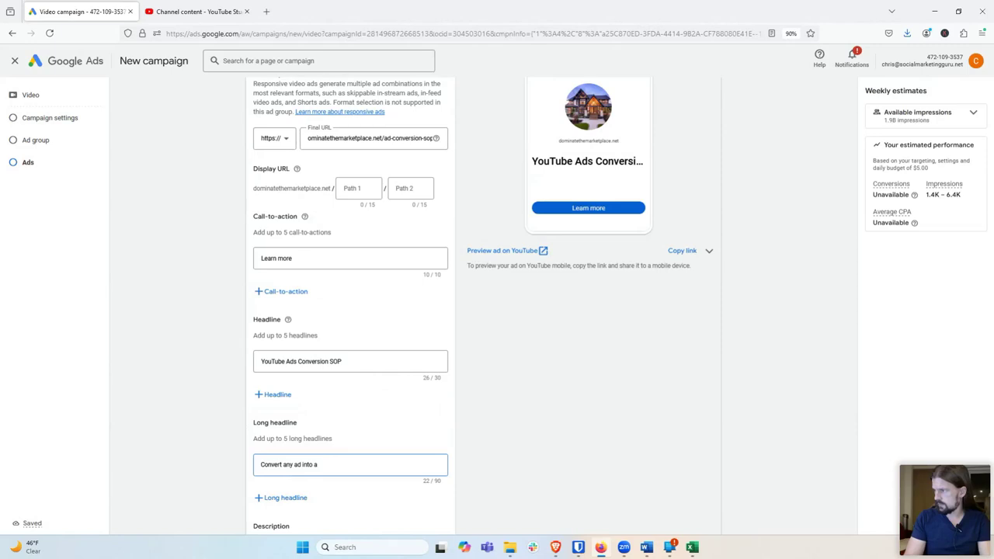
type("YouTube Ad")
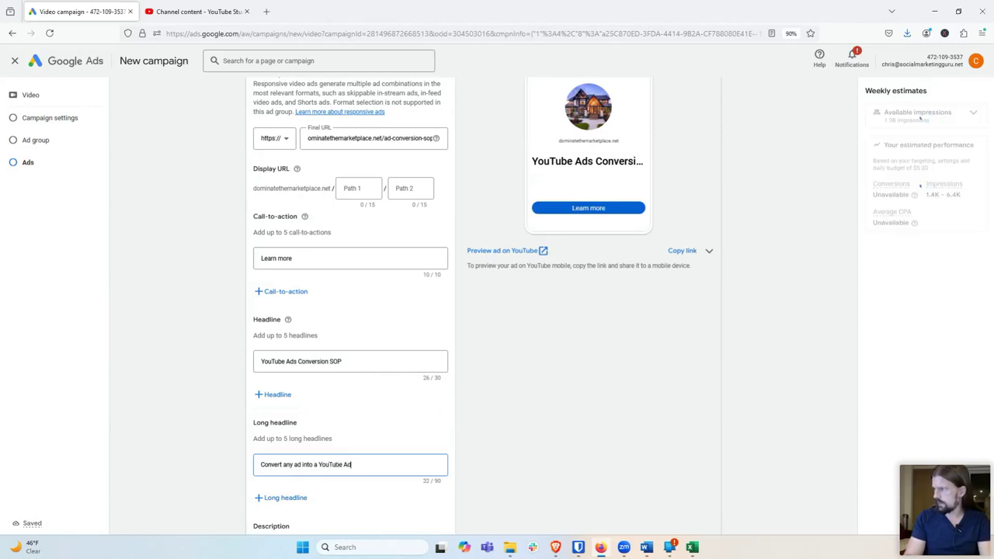
key("BackSpace")
key("BackSpace")
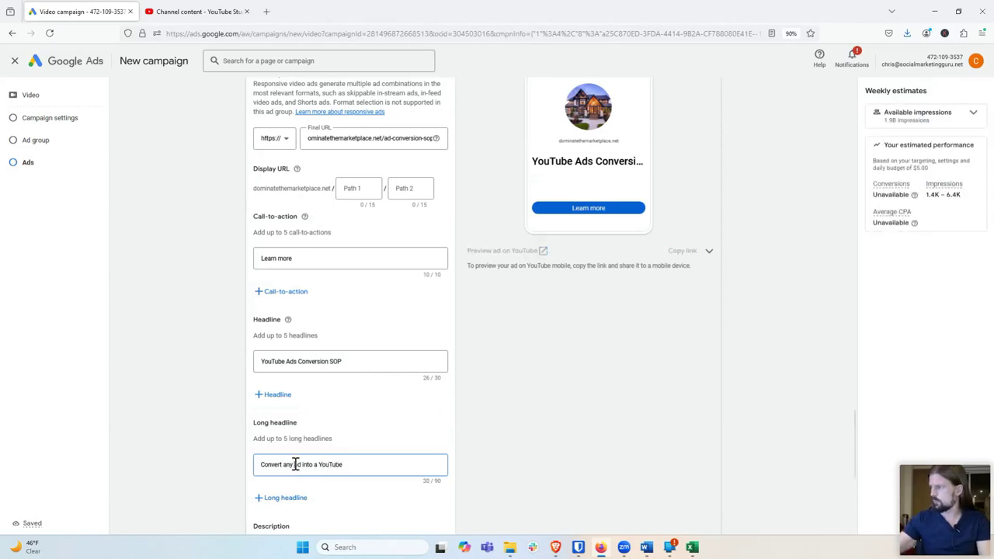
Step: Finish the long headline with 'ad that performs even better'
left_click(293, 479)
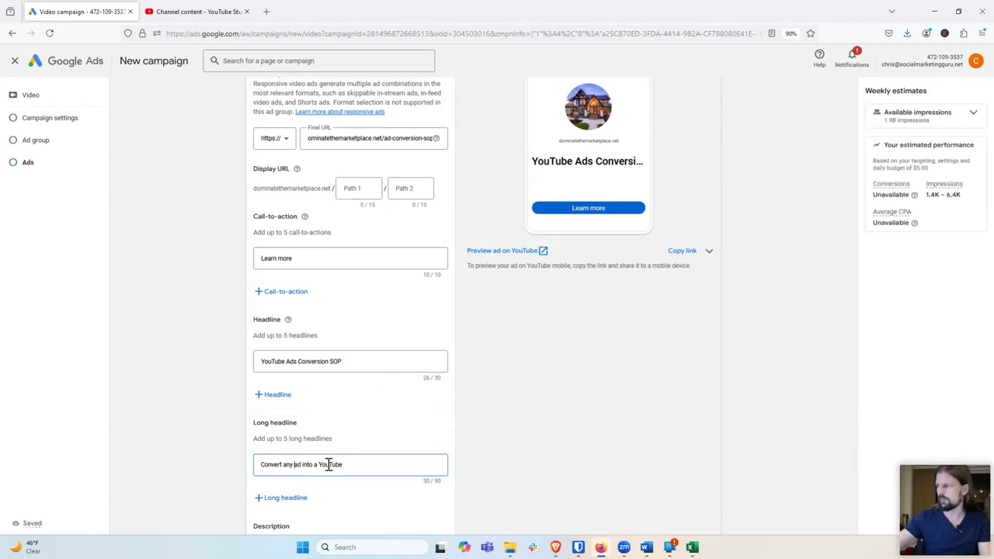
type("a")
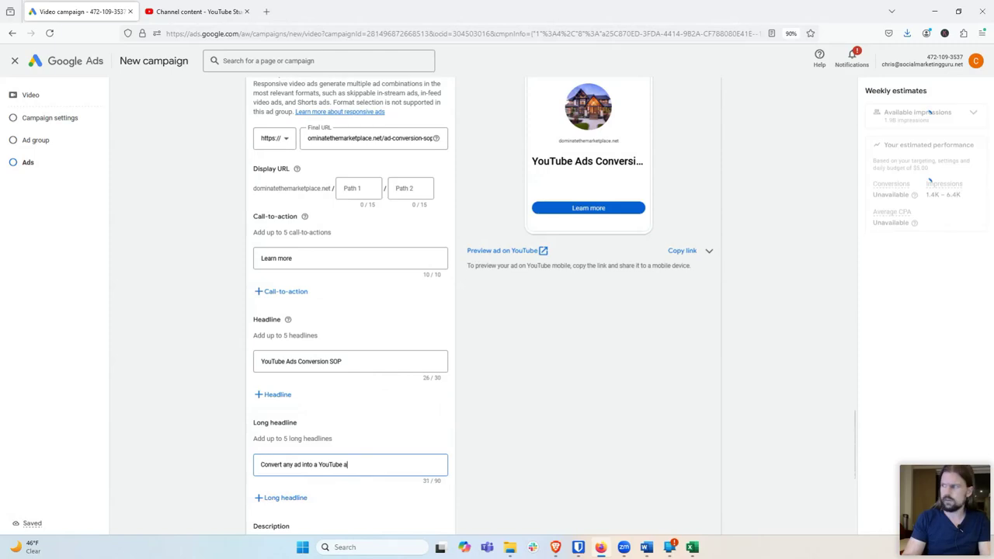
type("d that gets ")
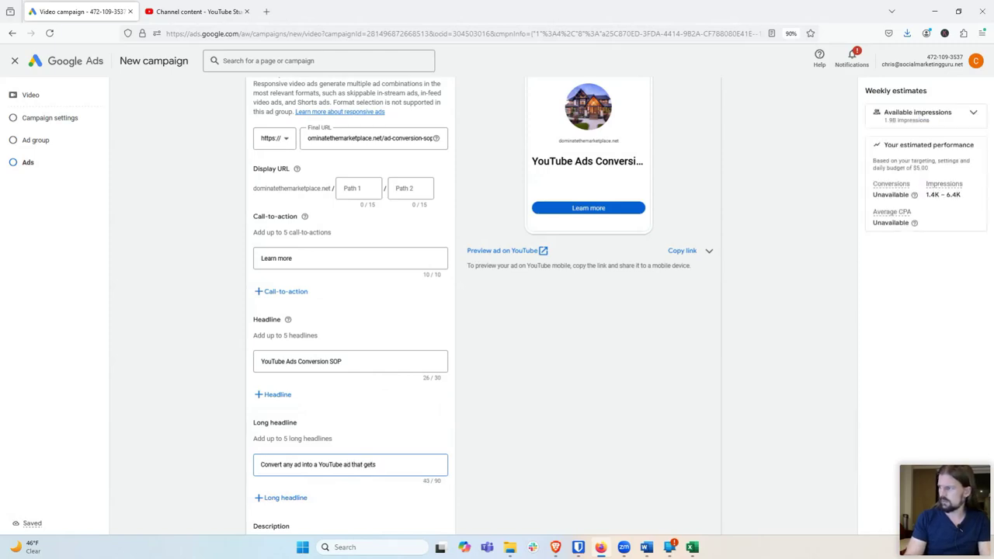
type("even better perf")
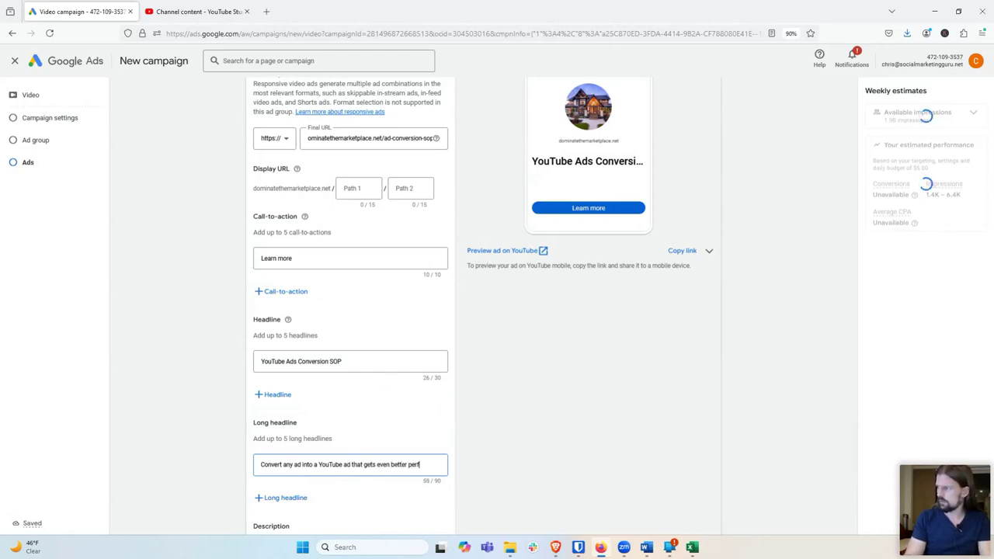
type("ormance")
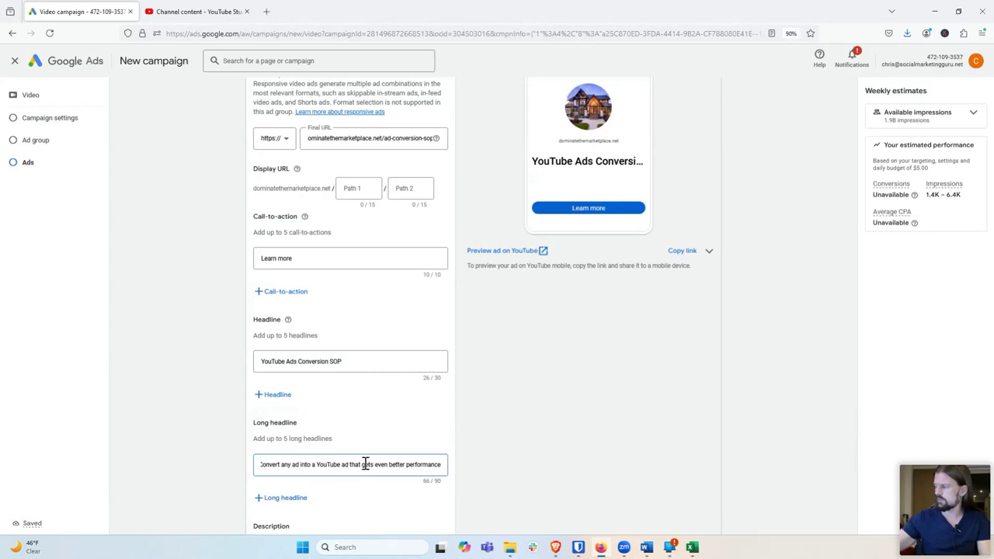
left_click_drag(375, 465, 405, 465)
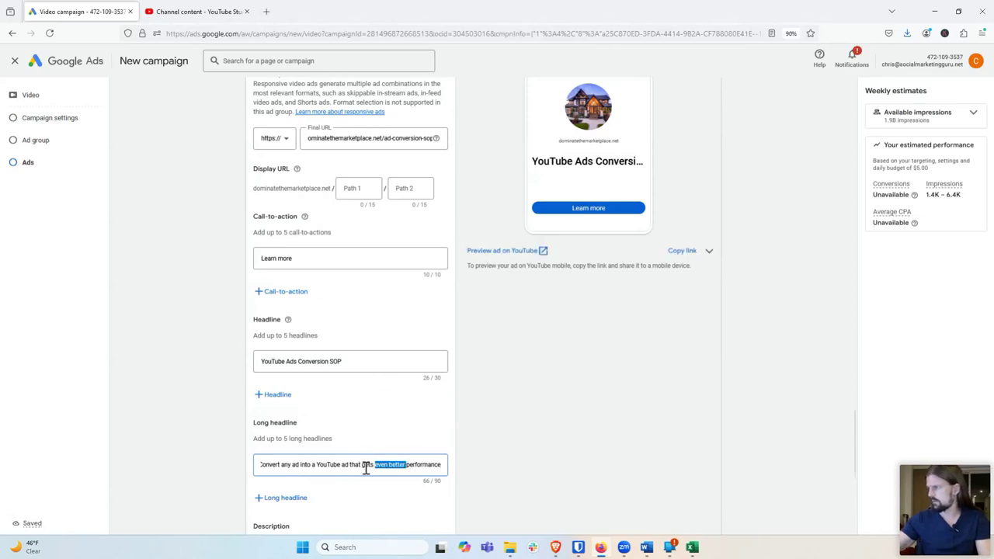
left_click(362, 465)
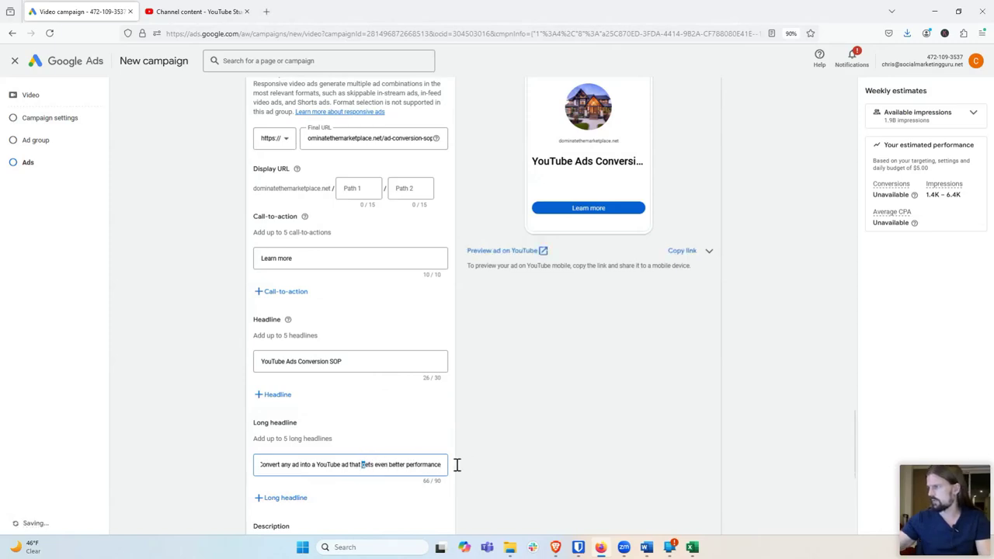
key("shift+End")
type("perfo")
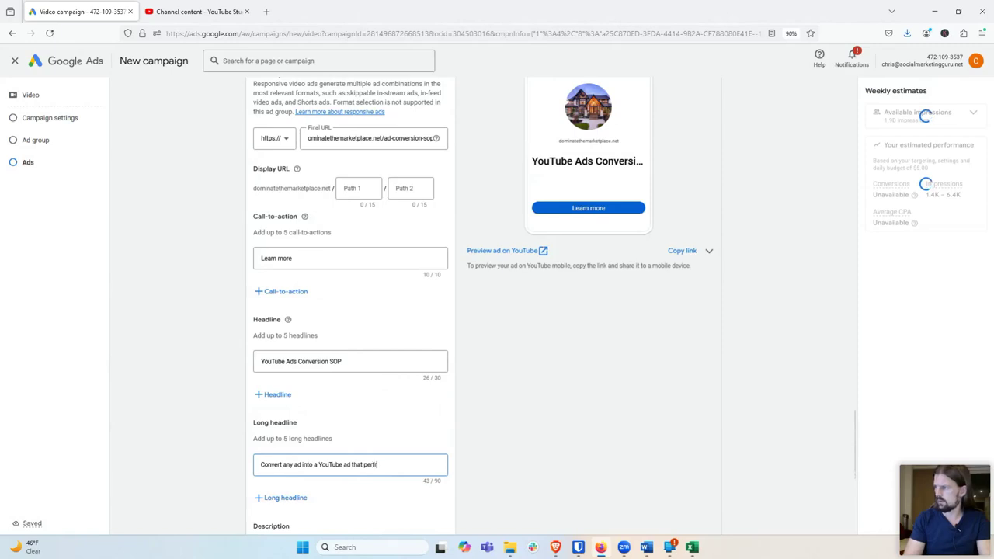
type("oms")
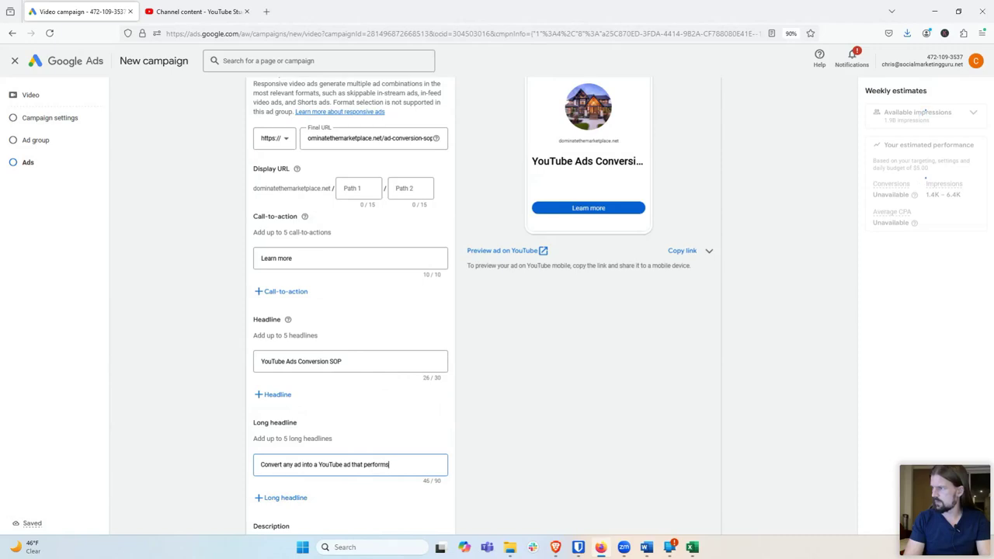
type("eve")
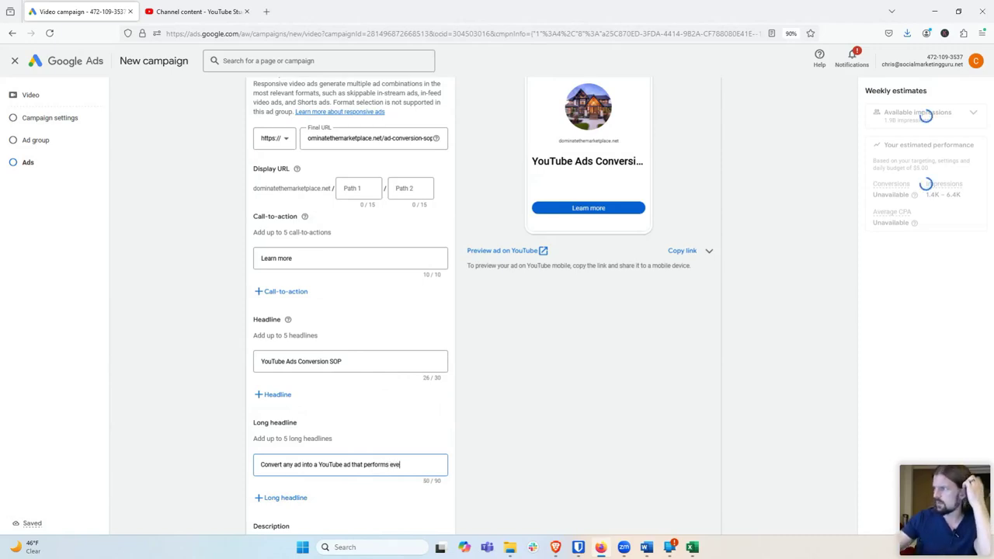
type("n be")
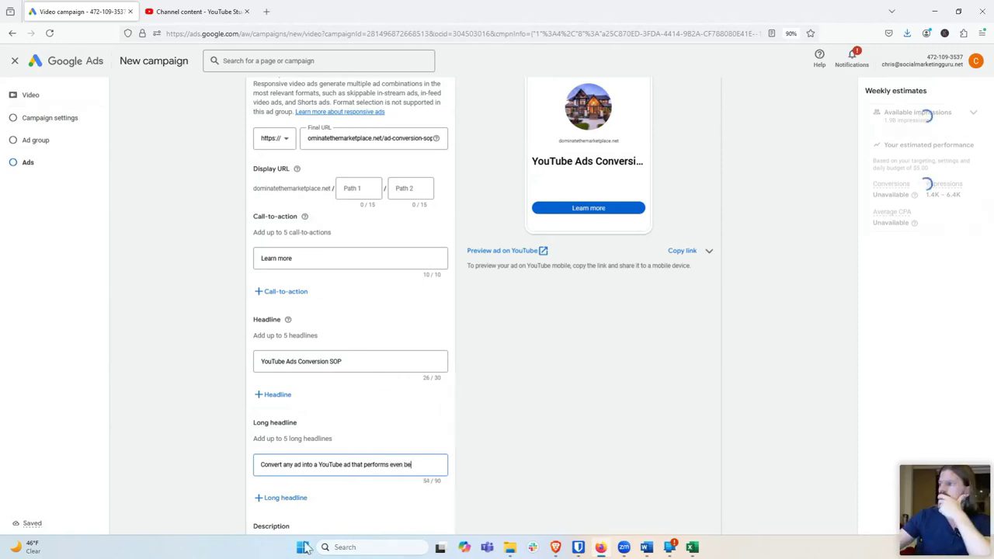
type("tter")
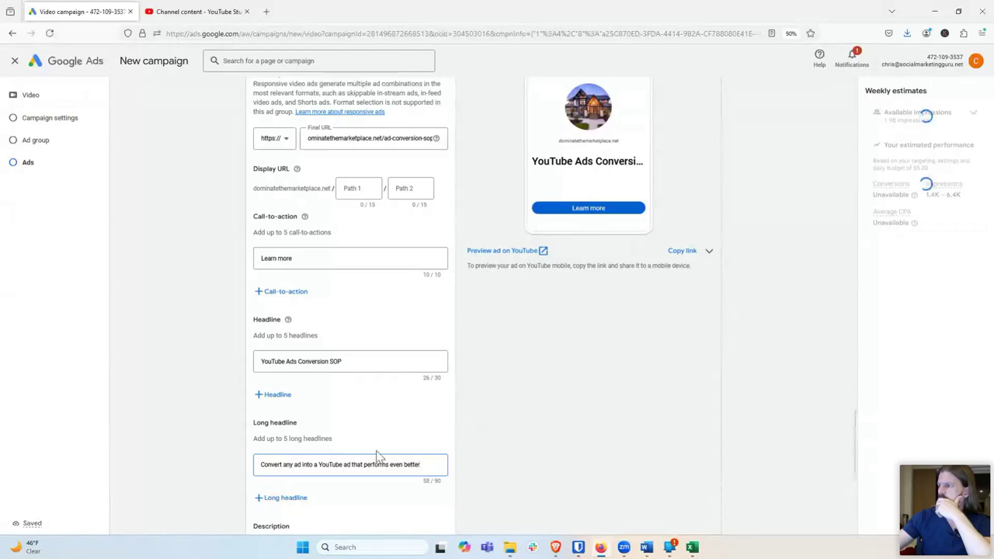
scroll(378, 457, "down", 1)
Step: Compare the in-feed and skippable in-stream ad previews, ending on the in-feed video ad
scroll(380, 458, "up", 2)
scroll(570, 295, "up", 4)
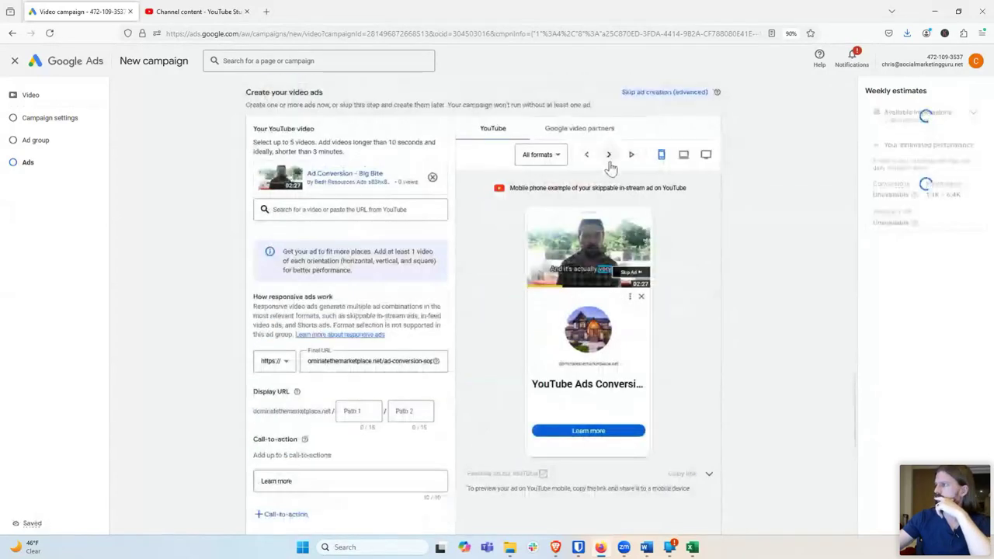
left_click(608, 157)
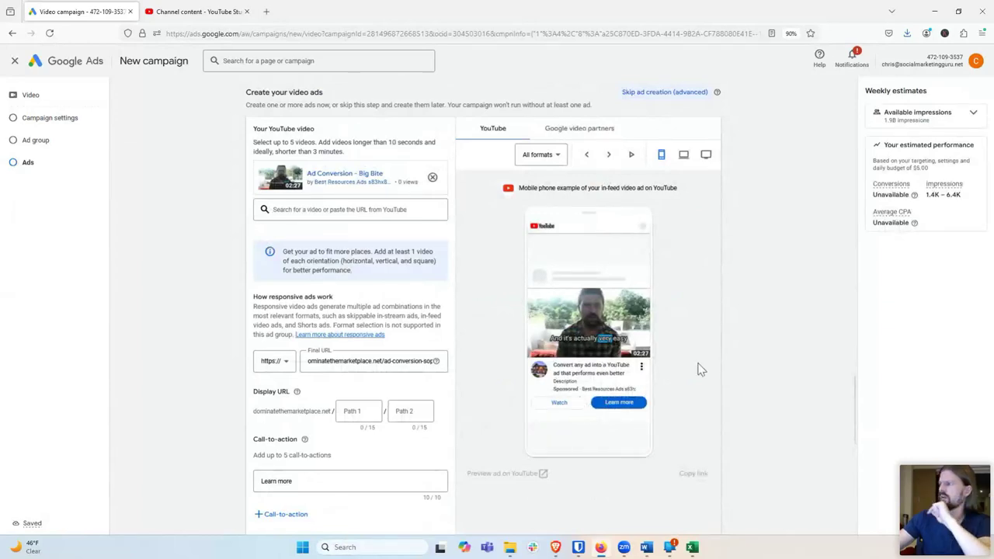
left_click(586, 159)
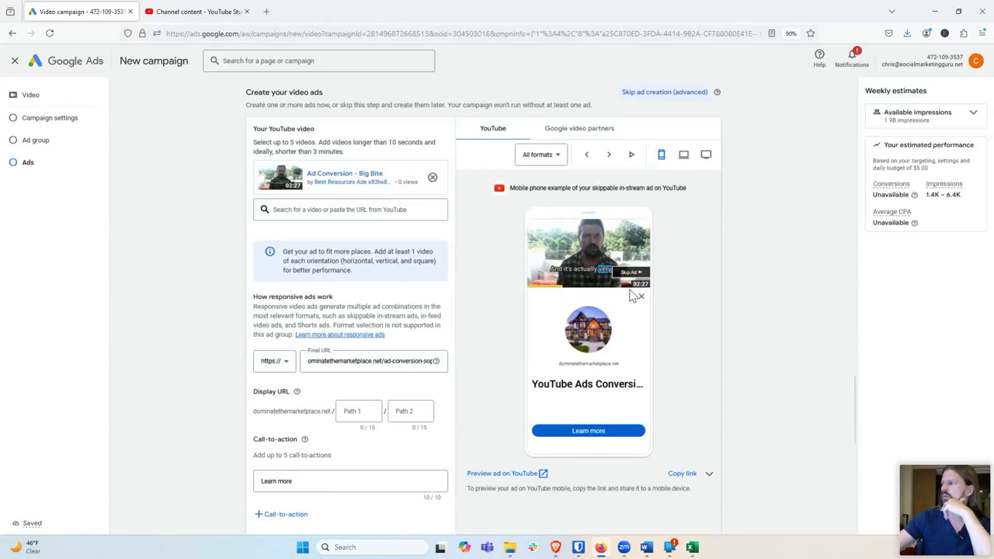
left_click(609, 156)
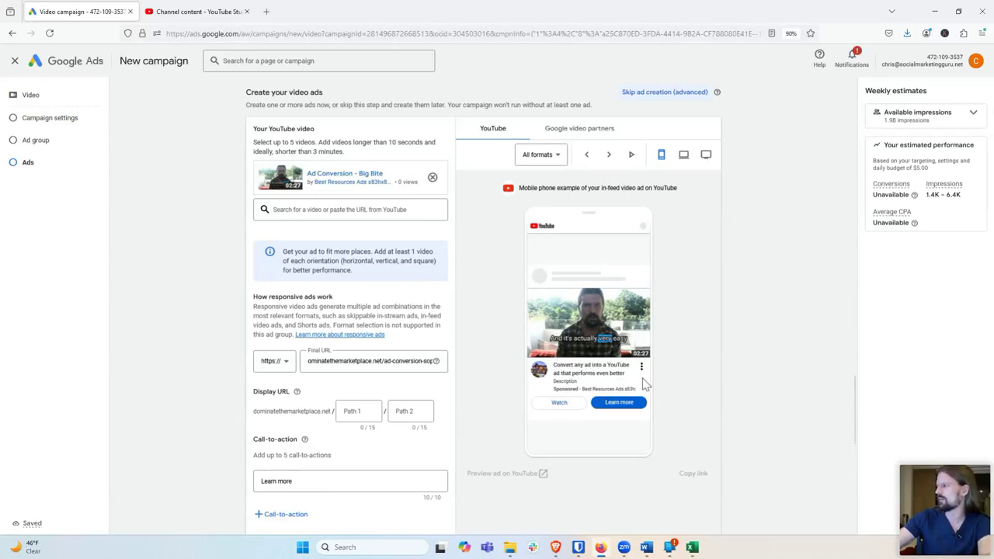
scroll(525, 400, "down", 1)
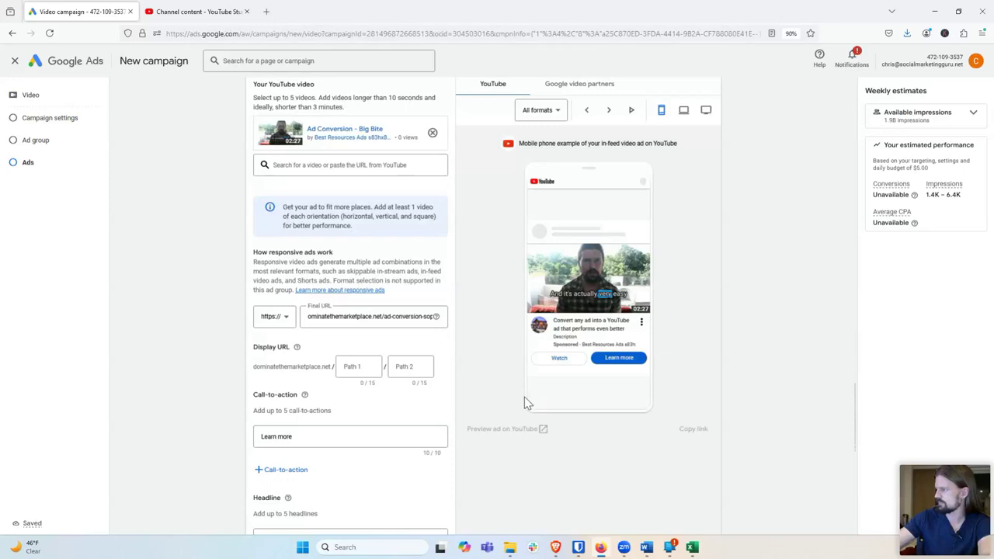
Step: Finish the 58-character long headline 'Convert any ad into a YouTube ad that performs even better'
scroll(525, 400, "down", 2)
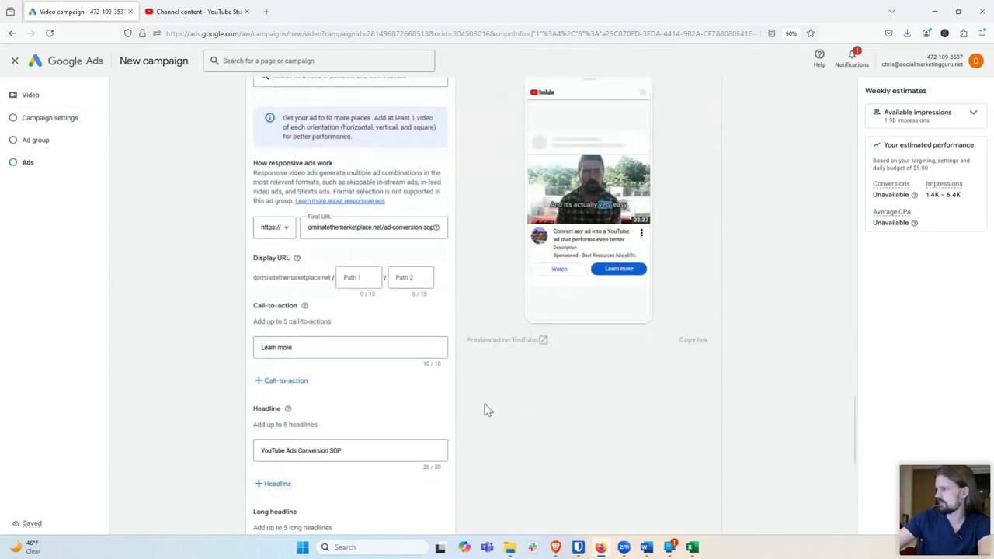
scroll(484, 410, "down", 2)
left_click_drag(426, 465, 366, 466)
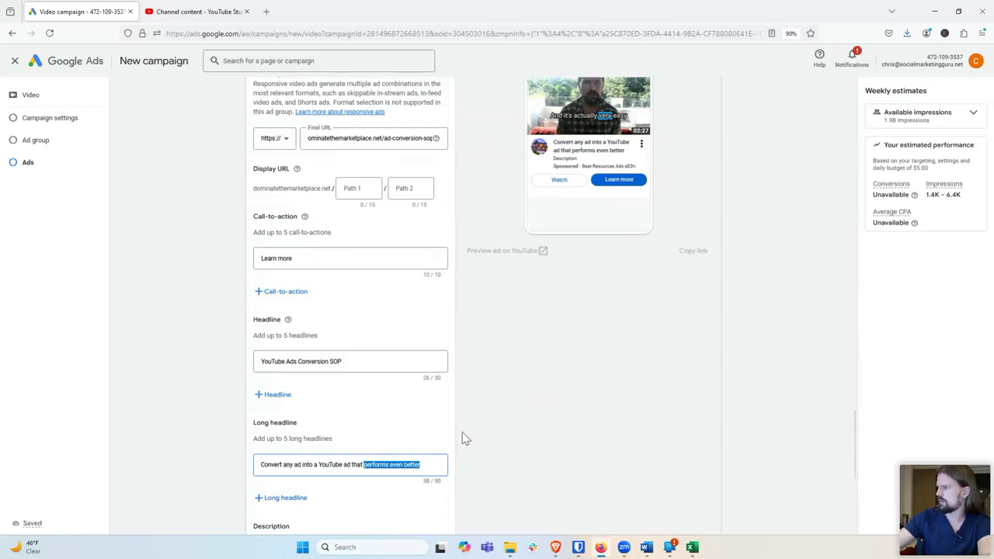
scroll(483, 428, "up", 1)
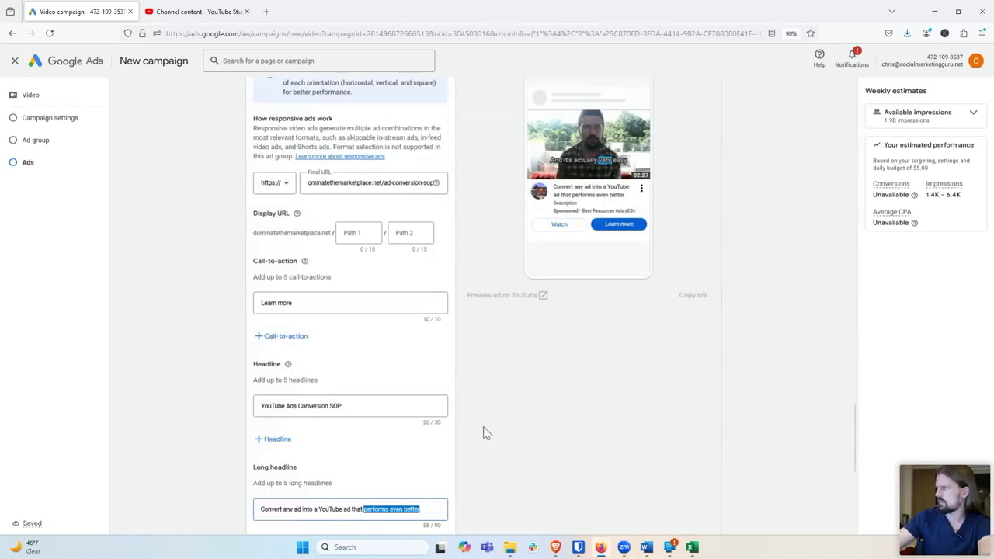
left_click(487, 431)
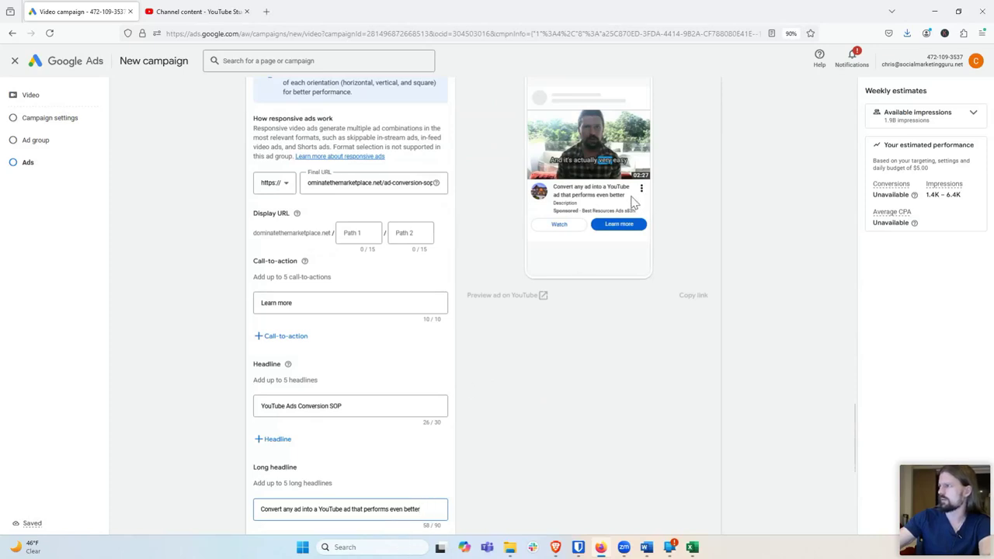
scroll(316, 406, "down", 2)
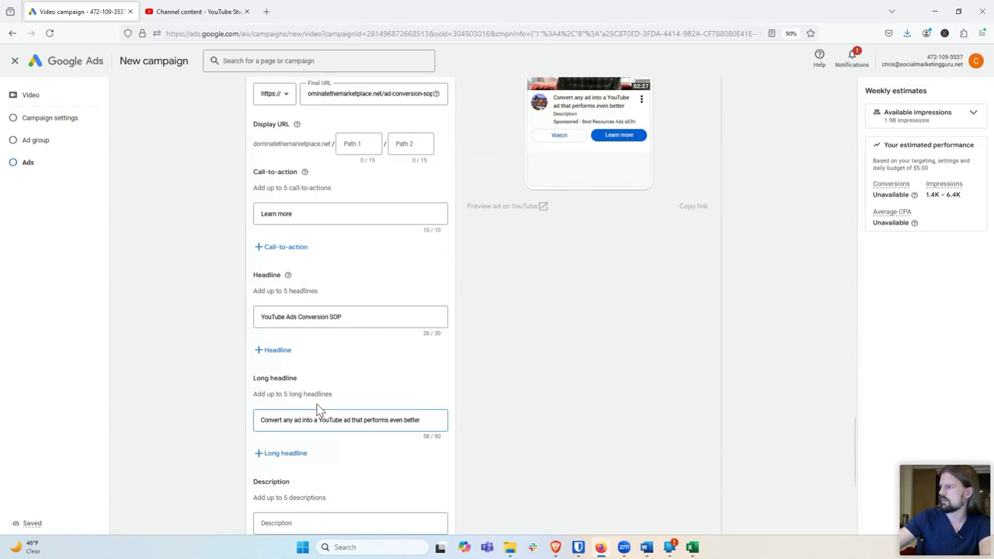
left_click(334, 486)
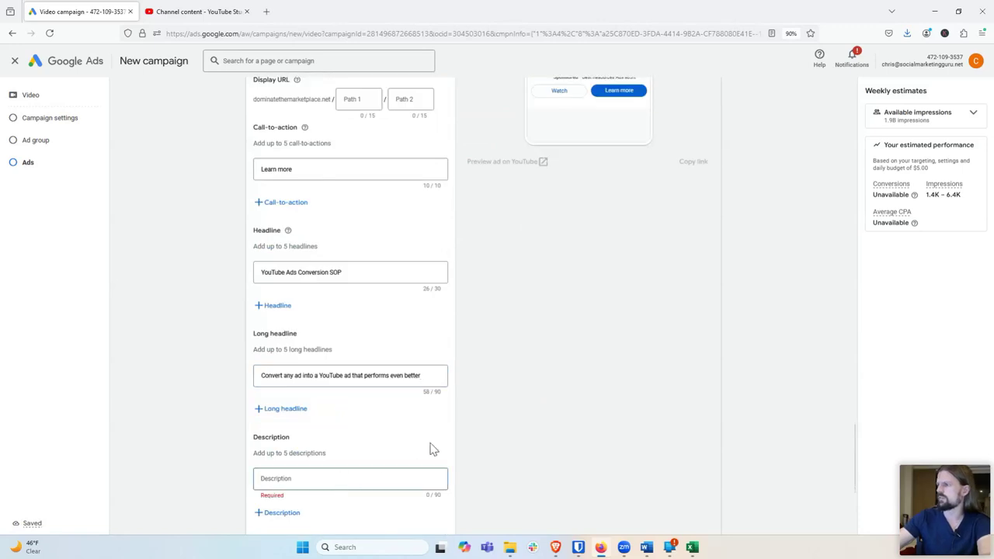
Step: Enter 'test test' as the placeholder description and view it as a skippable in-stream ad
type("test tes")
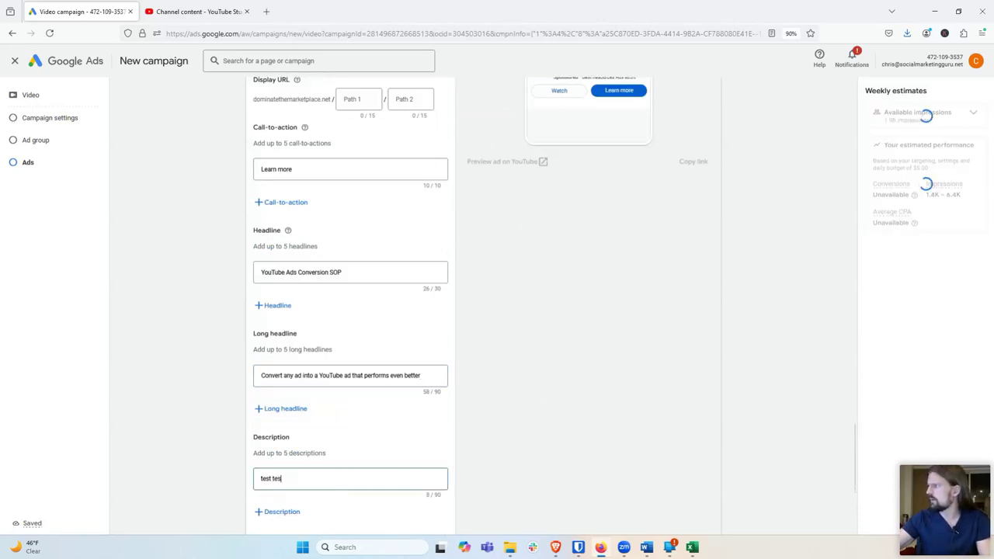
scroll(483, 431, "up", 4)
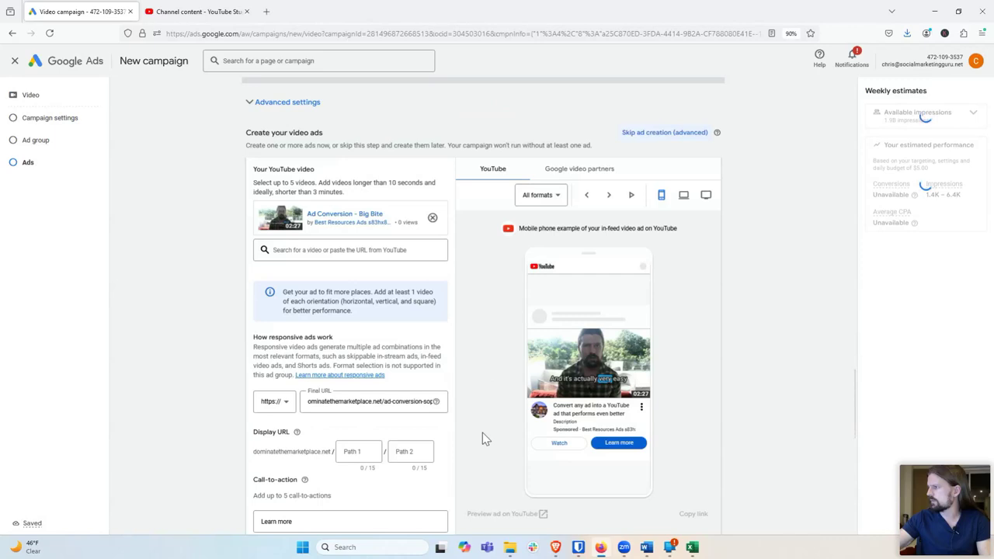
scroll(482, 433, "down", 1)
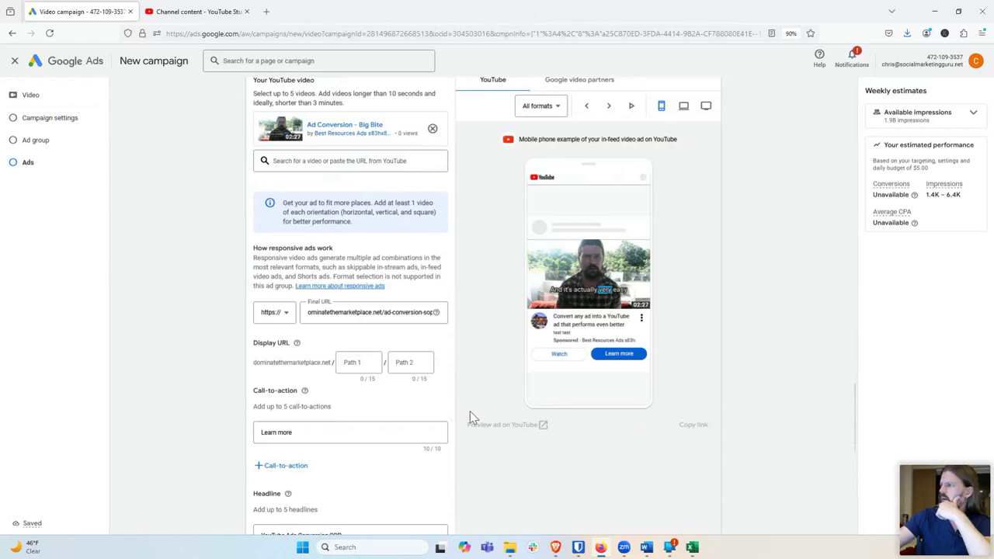
left_click(584, 110)
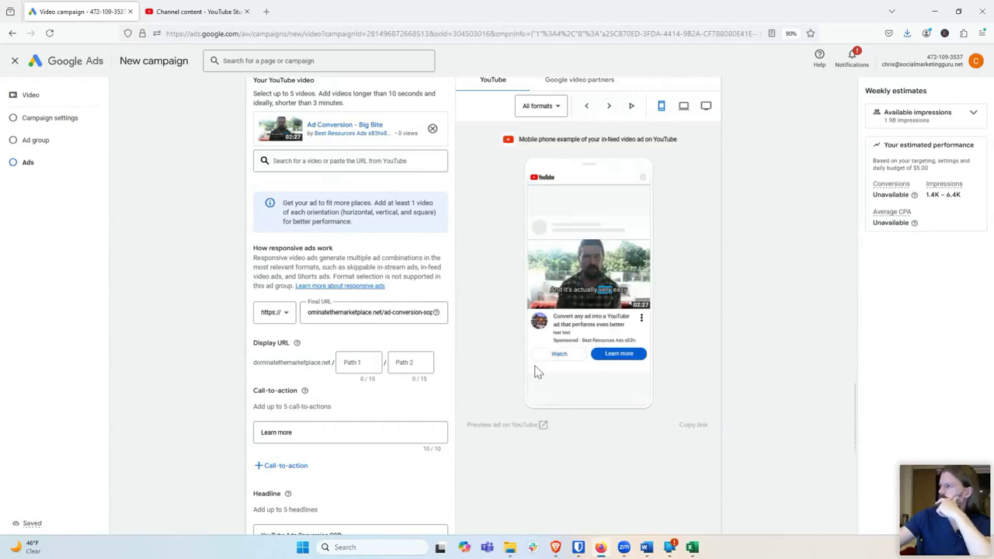
scroll(460, 394, "down", 1)
scroll(459, 394, "down", 3)
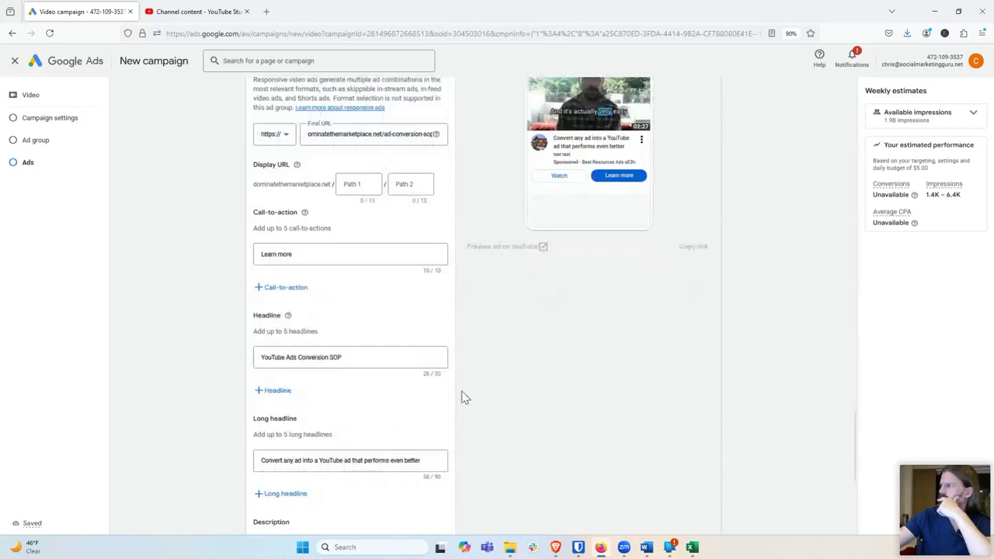
Step: Replace the 'test test' description, removing 'Download the', with 'Get my S.O.P for free'
scroll(323, 433, "down", 1)
scroll(322, 433, "down", 1)
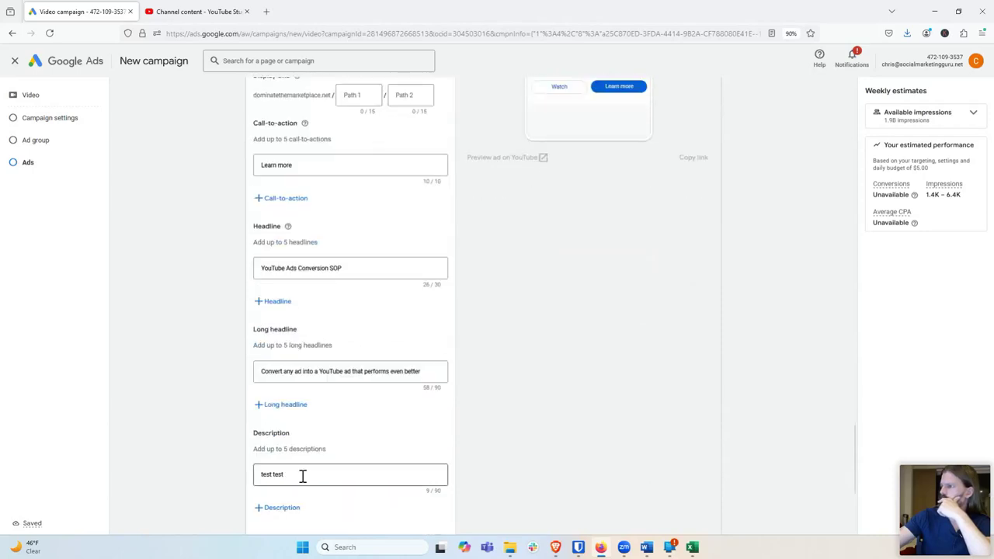
left_click_drag(302, 475, 249, 482)
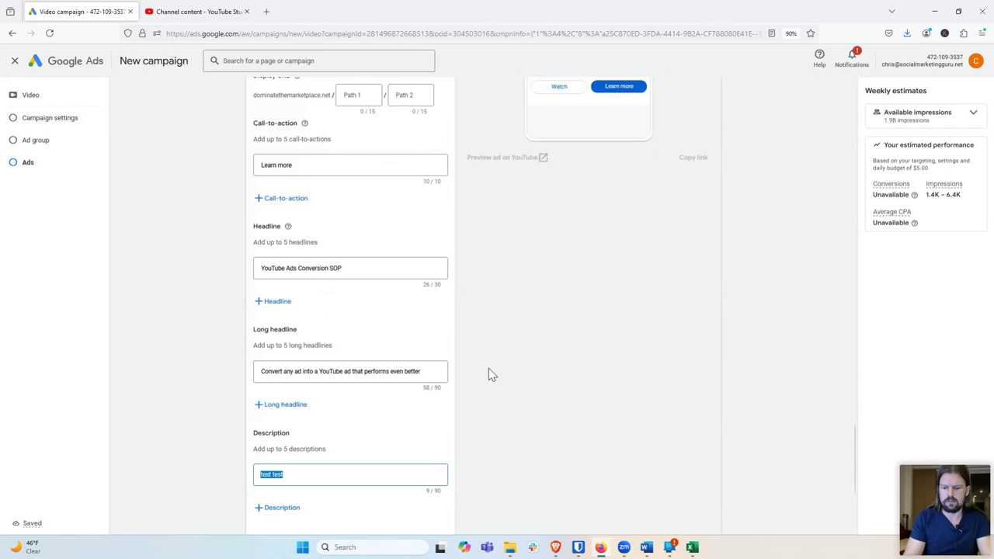
type("Download the S.O.P")
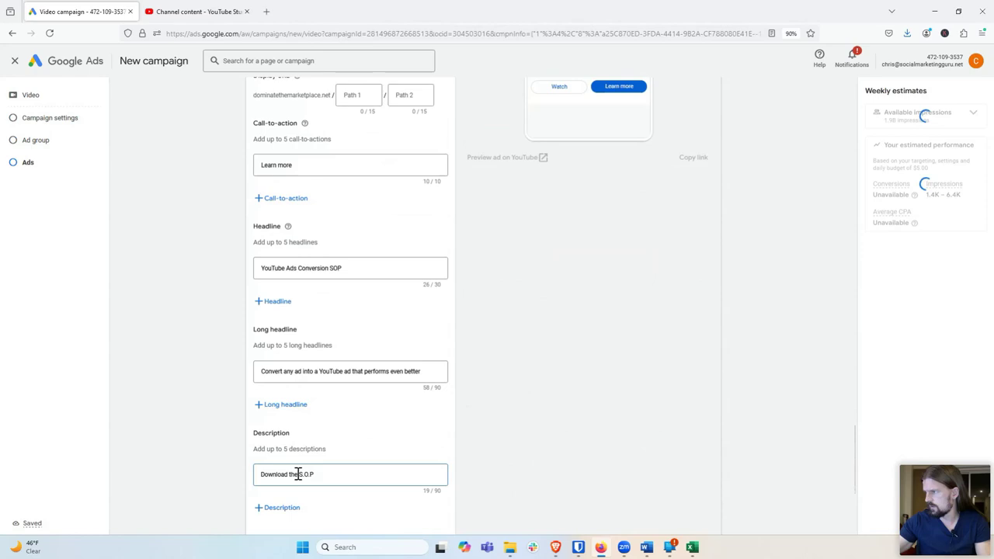
left_click_drag(297, 474, 240, 474)
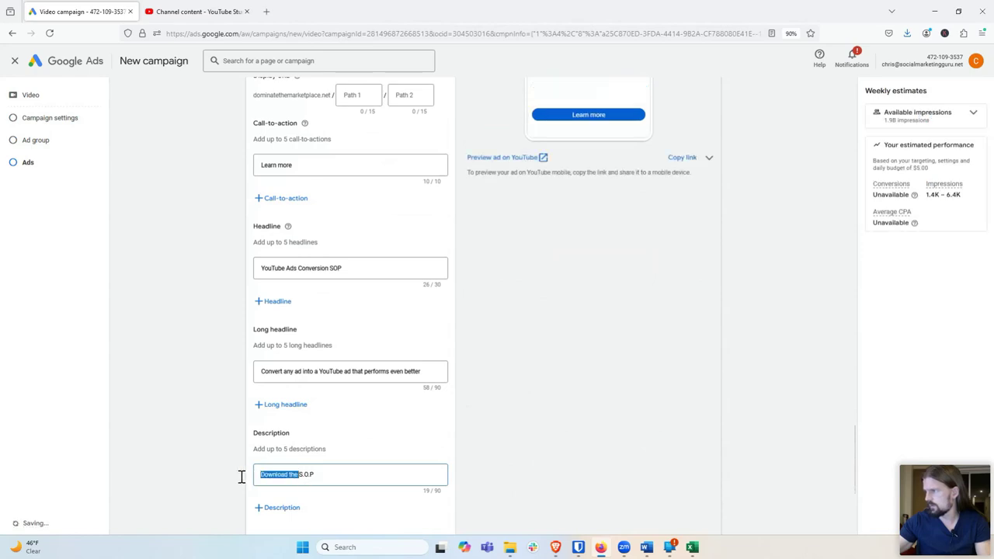
key("BackSpace")
type("Get my")
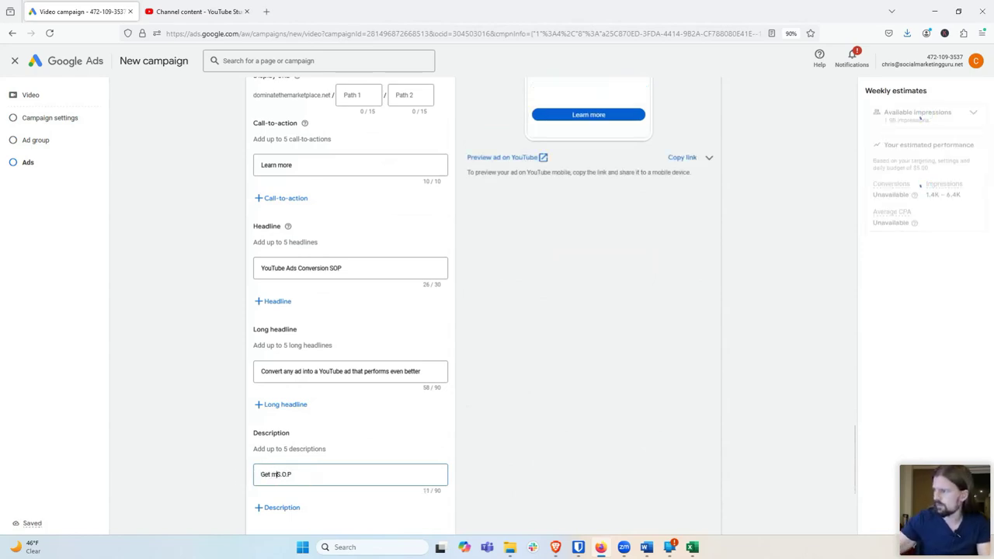
type(" S.O.P for")
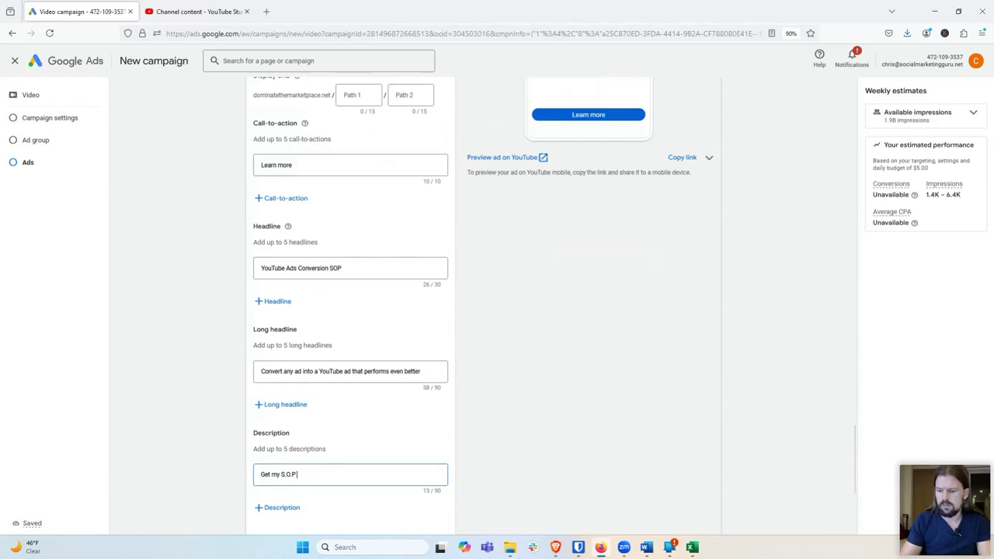
type(" free")
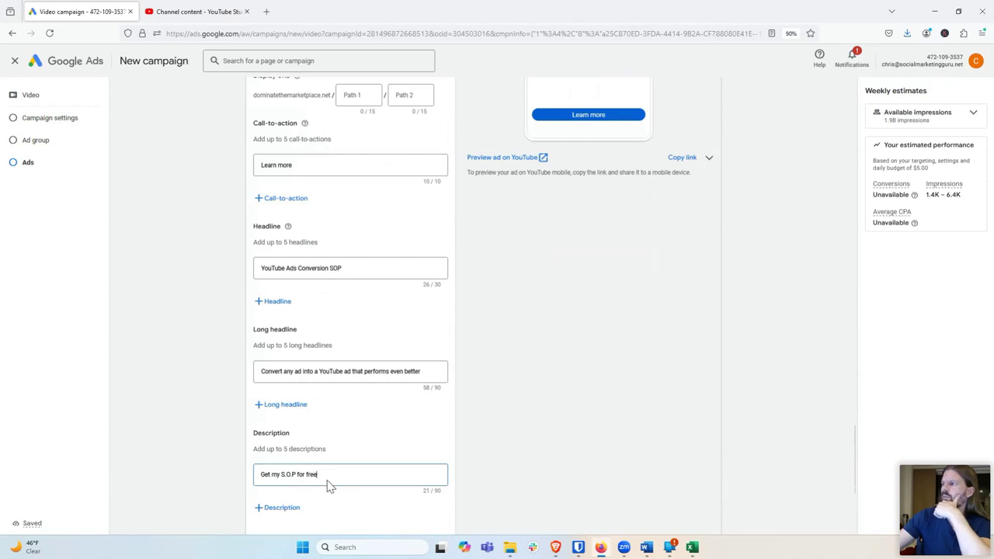
Step: Replace the 'YouTube Ads Conversion SOP' headline with 'Convert Any Ad' and check the updated preview
scroll(377, 459, "up", 1)
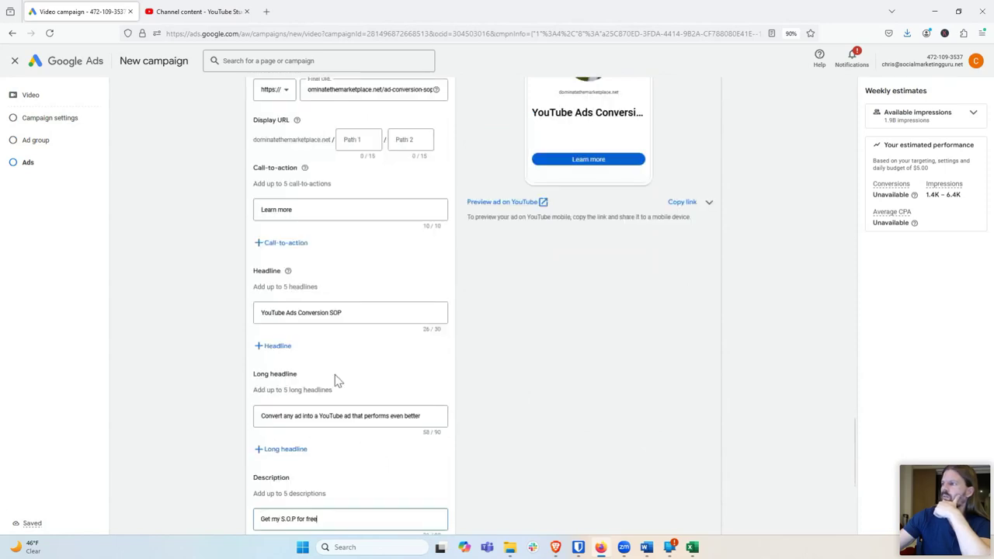
double_click(340, 312)
left_click(351, 320)
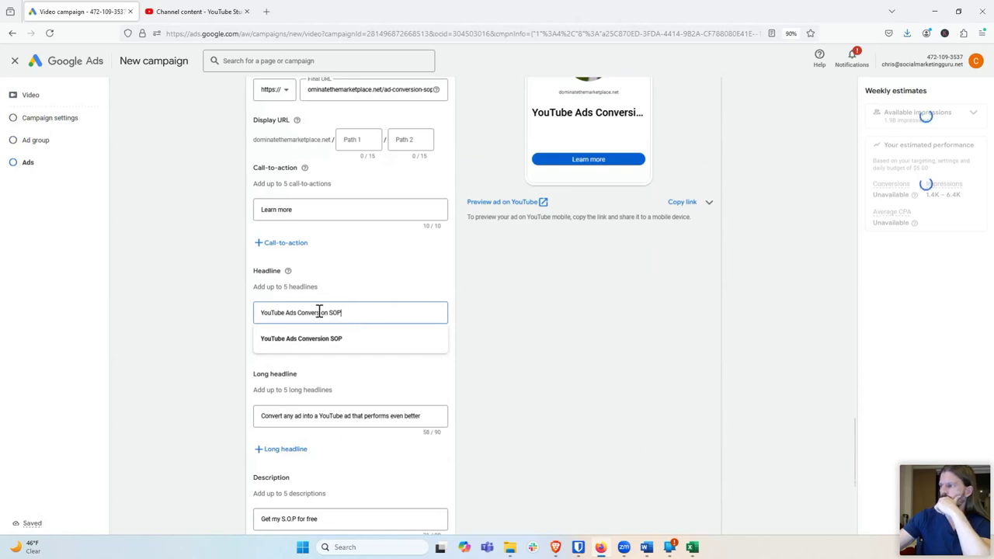
key("ctrl+a")
scroll(562, 384, "up", 1)
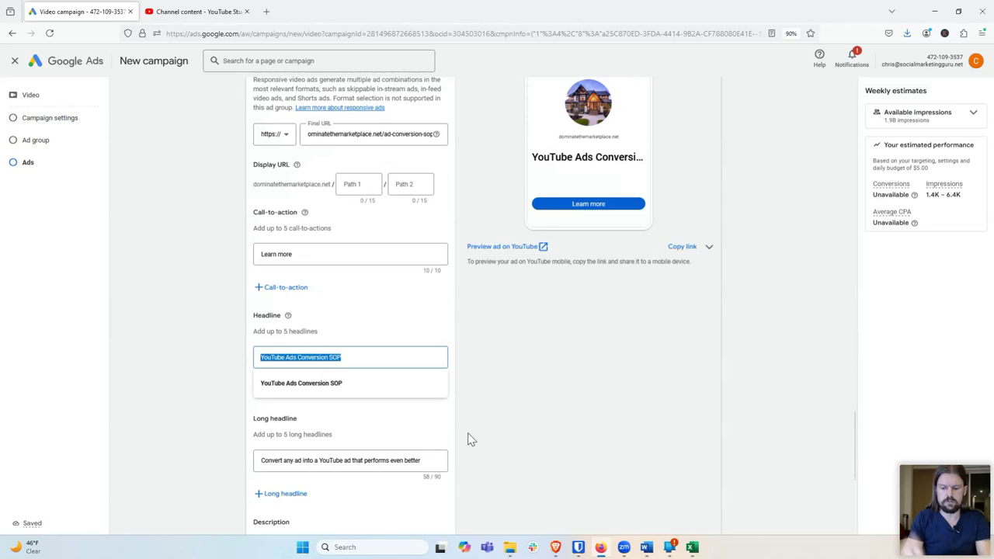
type("Convert Any Ad")
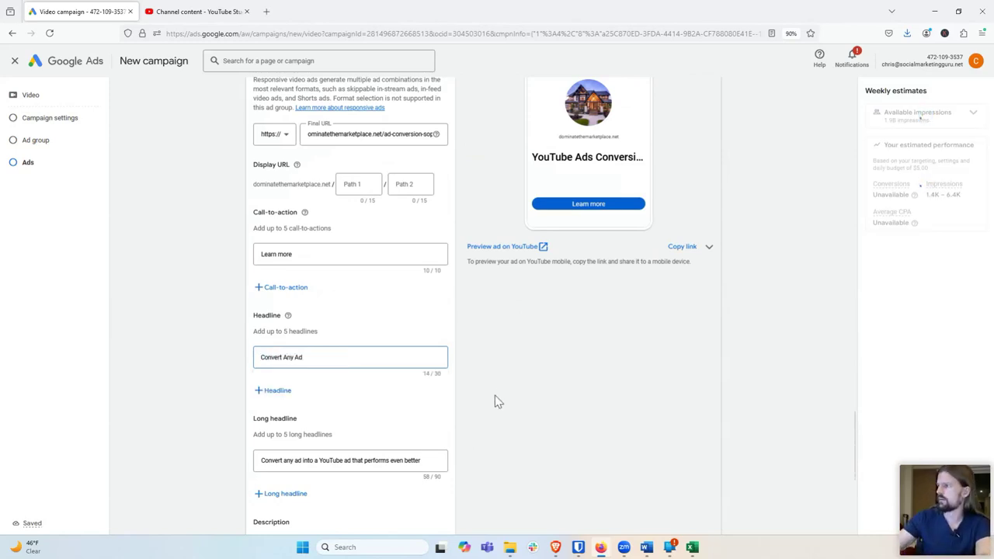
scroll(482, 369, "down", 1)
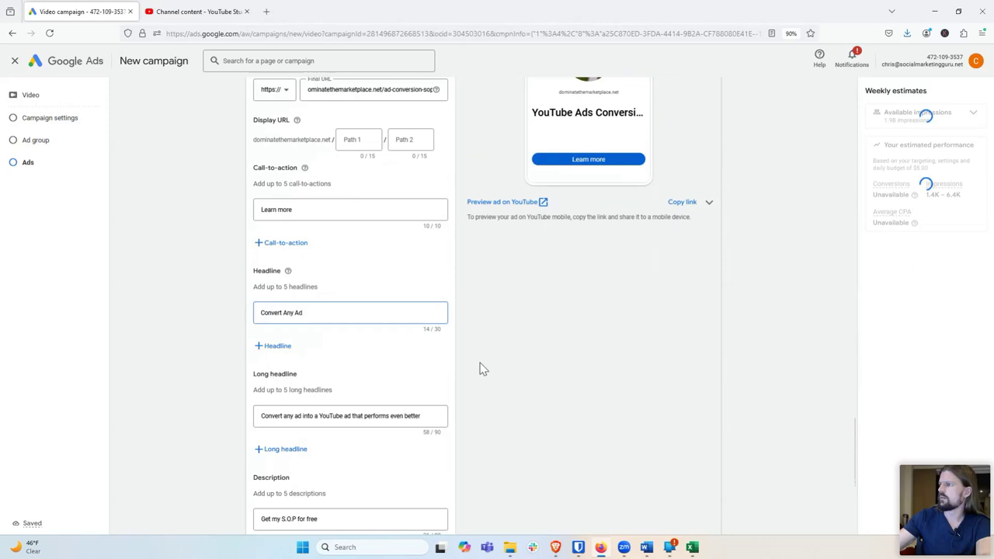
left_click(479, 369)
scroll(481, 369, "up", 1)
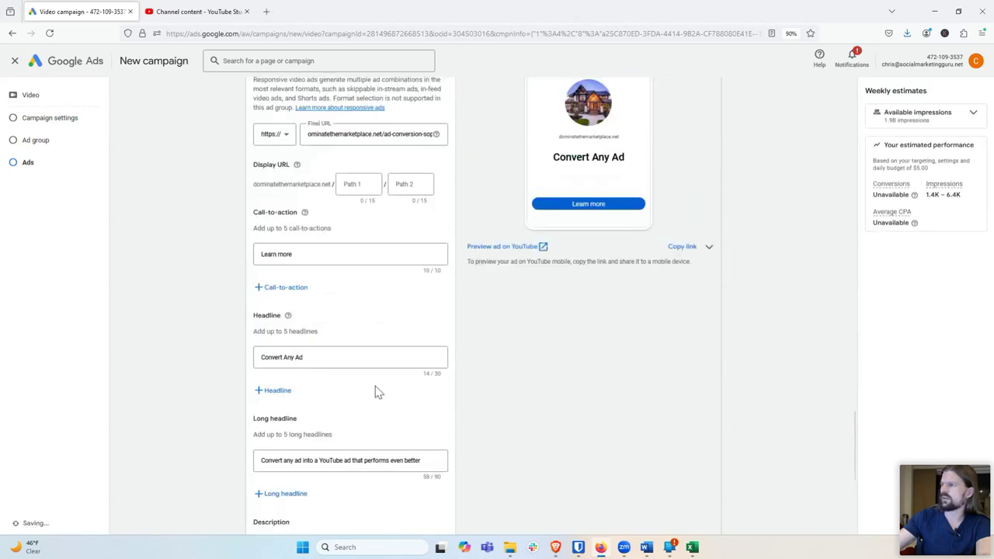
scroll(377, 391, "up", 3)
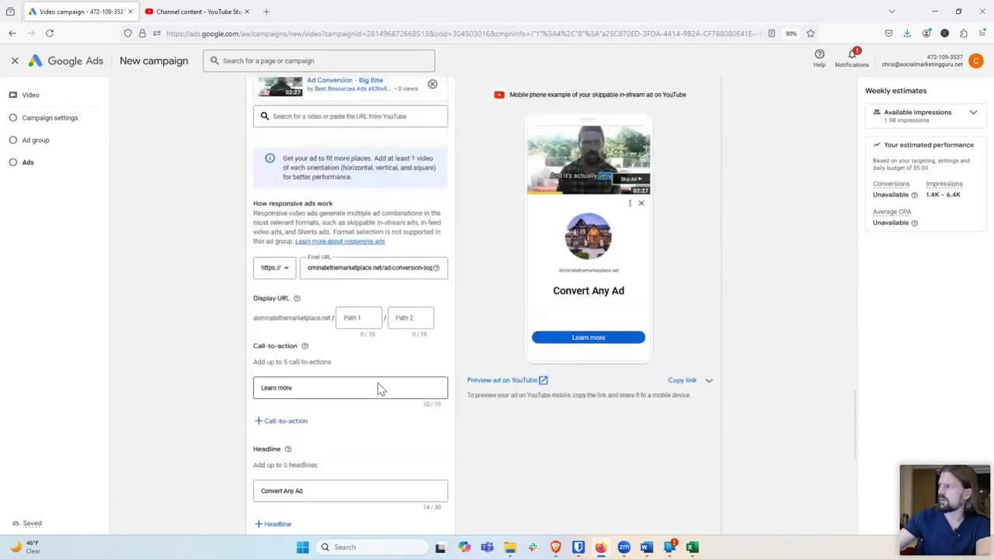
scroll(381, 389, "up", 1)
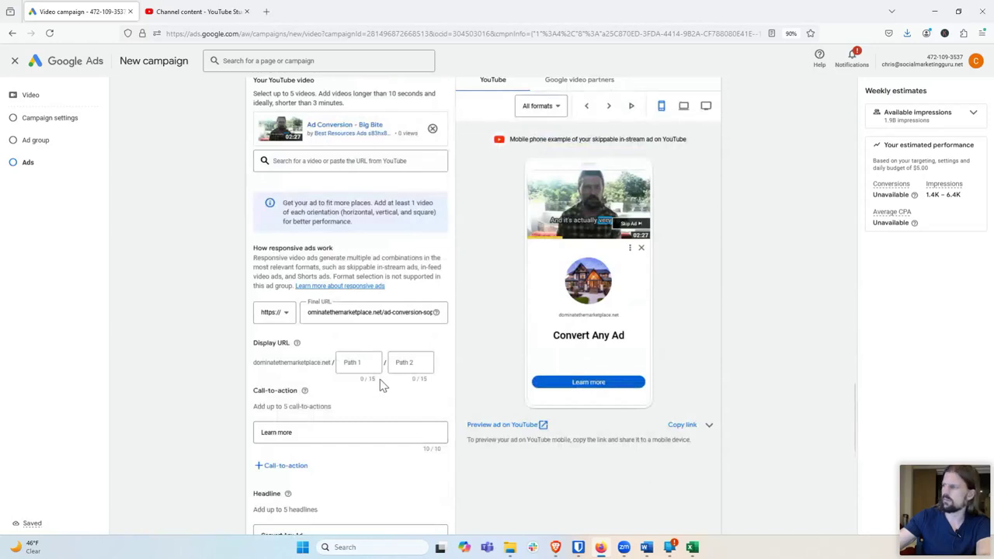
scroll(382, 383, "down", 4)
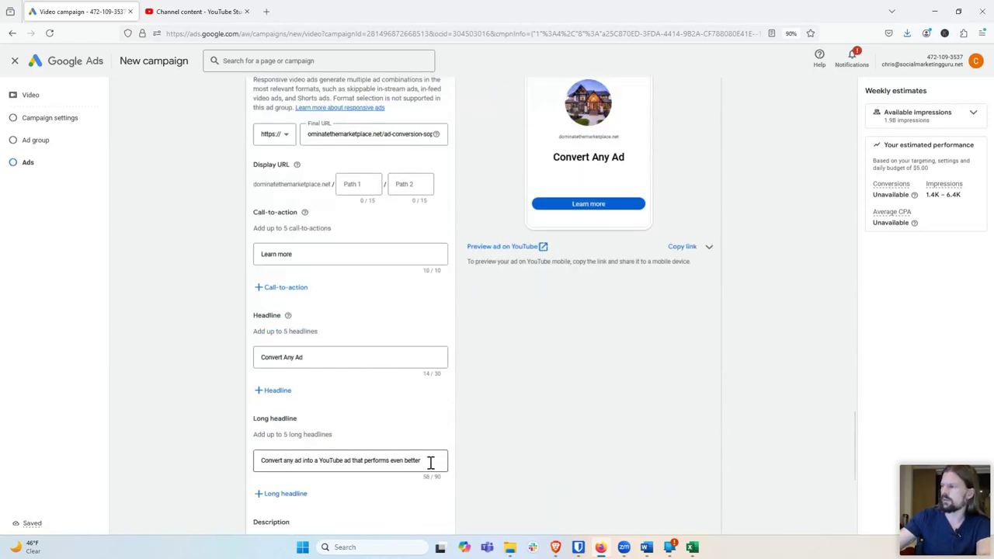
scroll(423, 466, "down", 2)
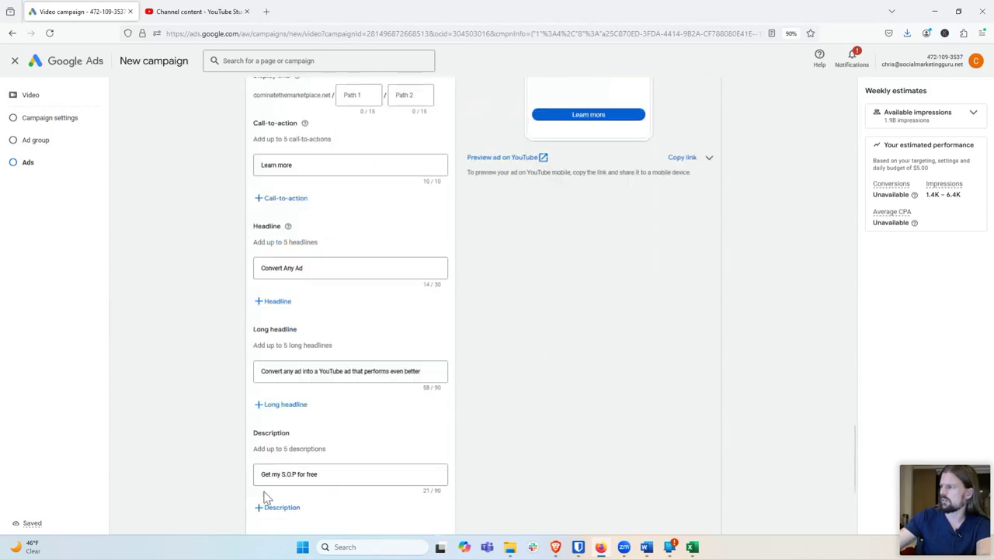
Step: Add the missing period after S.O.P, making the description 'Get my S.O.P. for free'
left_click(300, 473)
left_click_drag(295, 473, 277, 477)
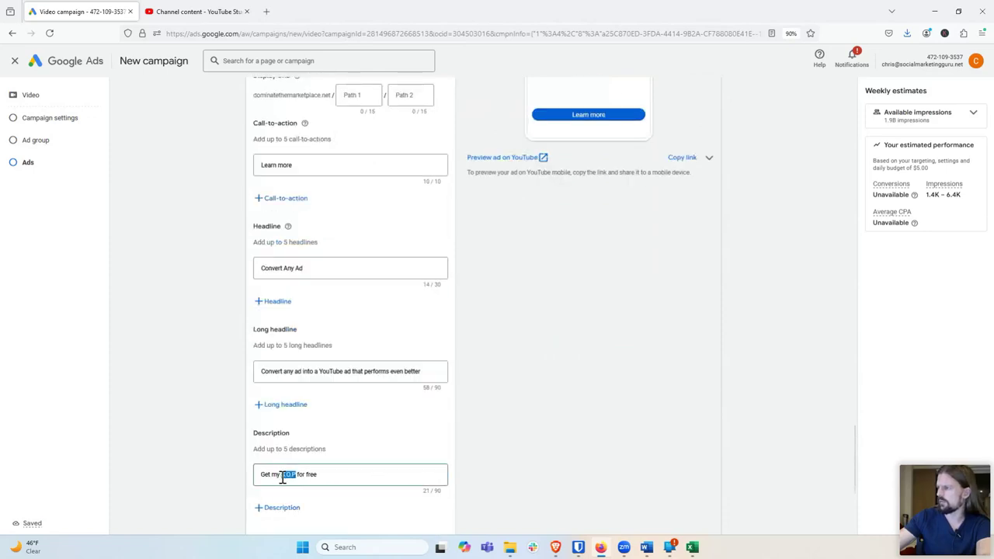
left_click(294, 475)
type(".")
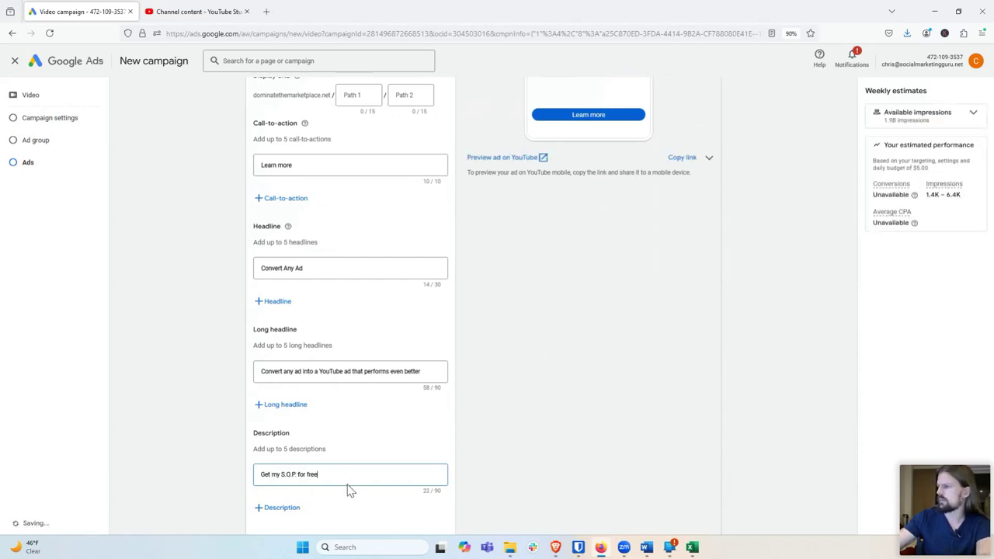
scroll(346, 488, "up", 1)
scroll(343, 482, "down", 1)
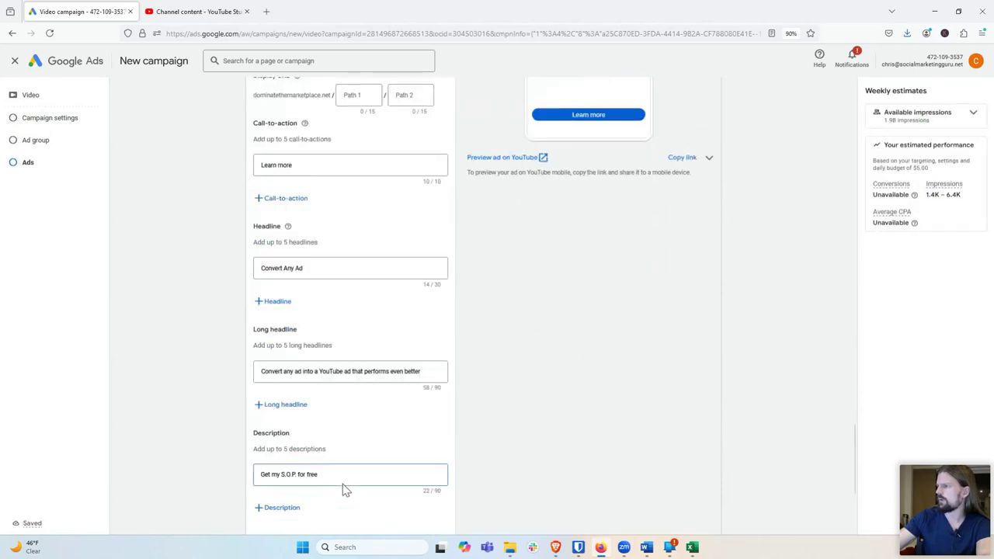
mouse_move(298, 476)
left_mouse_down()
mouse_move(277, 479)
mouse_move(303, 479)
left_mouse_up()
left_click(311, 477)
scroll(503, 447, "up", 5)
Step: Cycle the mobile in-feed, Shorts and skippable in-stream previews, then switch to the computer preview
scroll(504, 448, "up", 3)
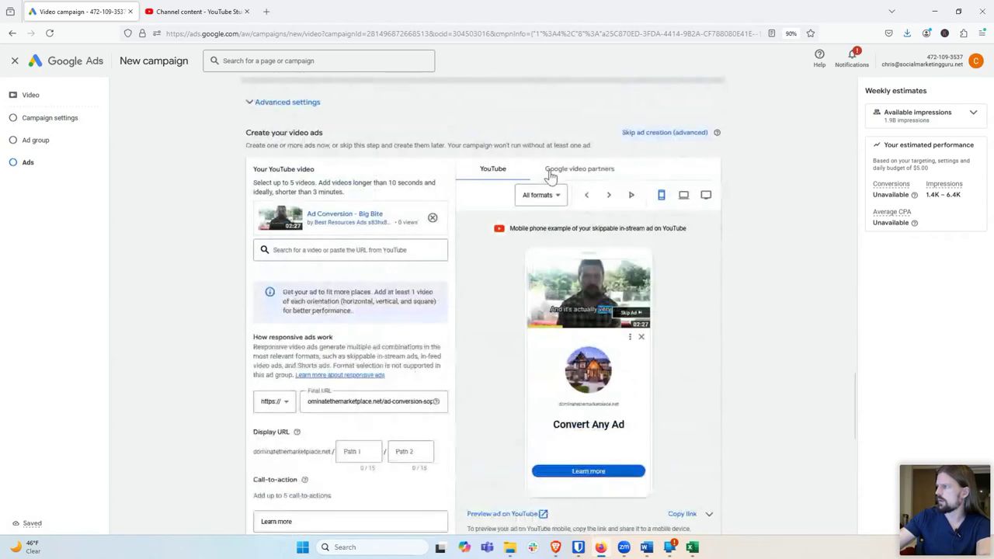
left_click(609, 196)
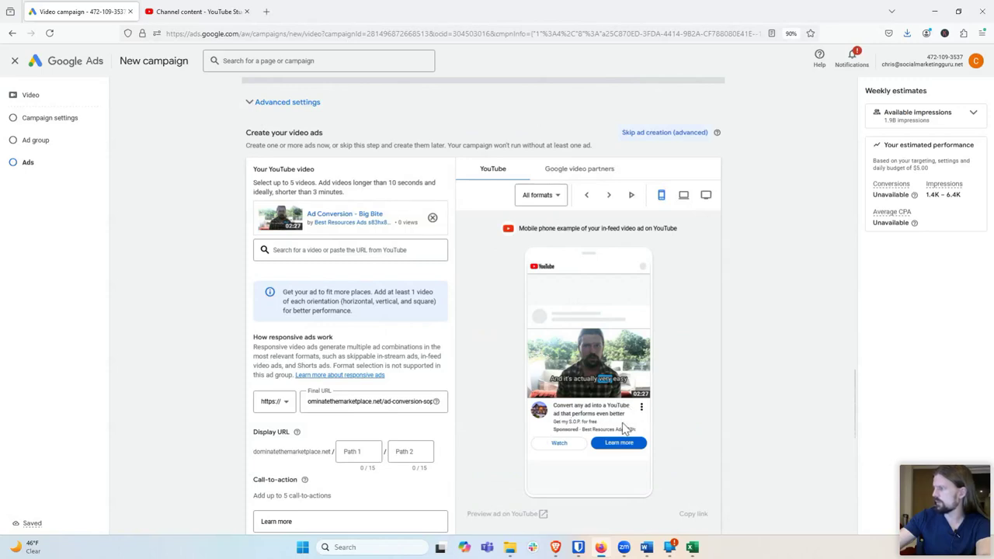
left_click(588, 196)
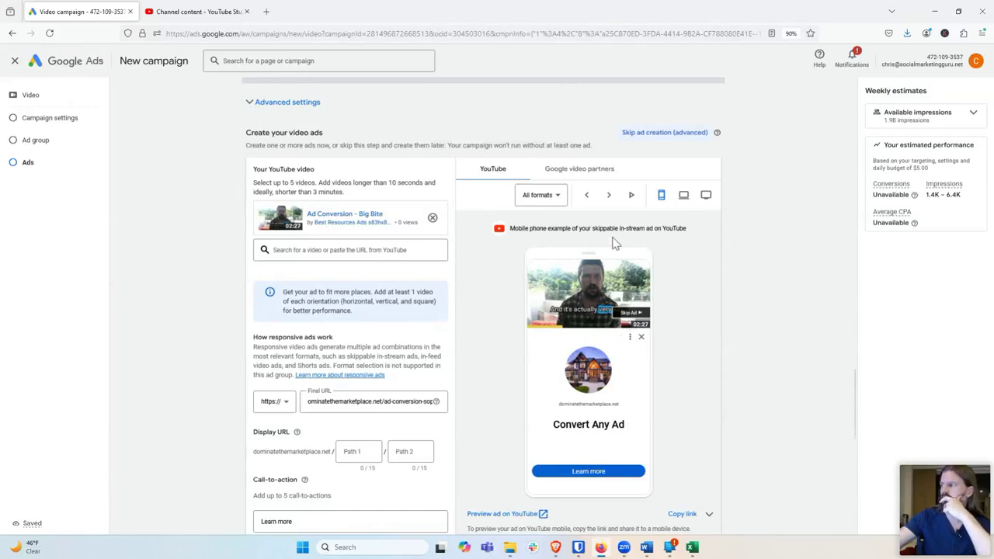
left_click(609, 195)
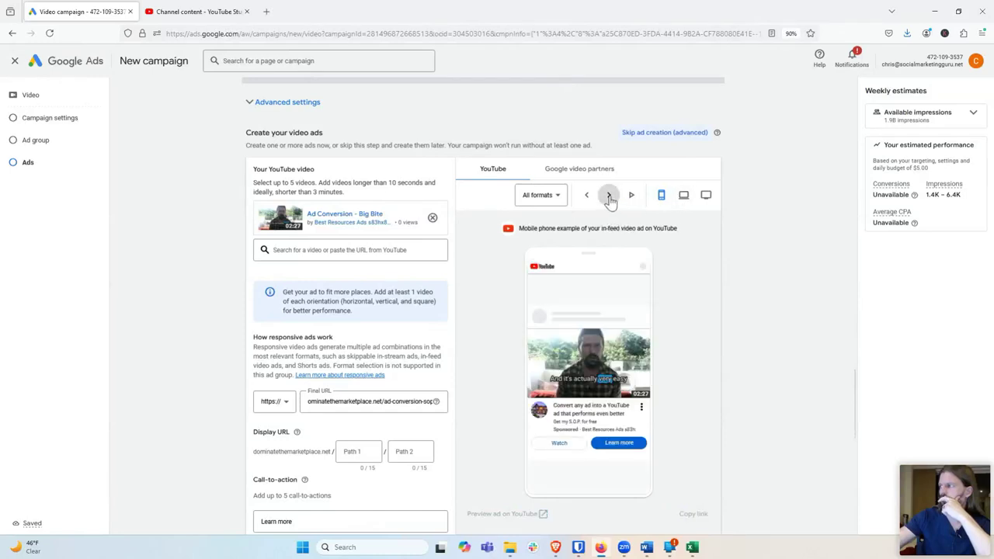
left_click(608, 194)
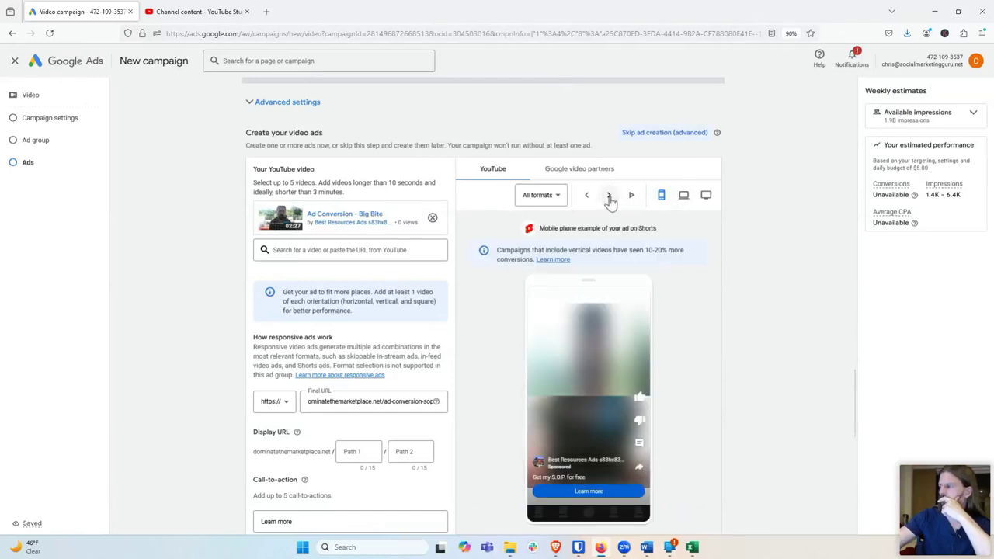
left_click(609, 196)
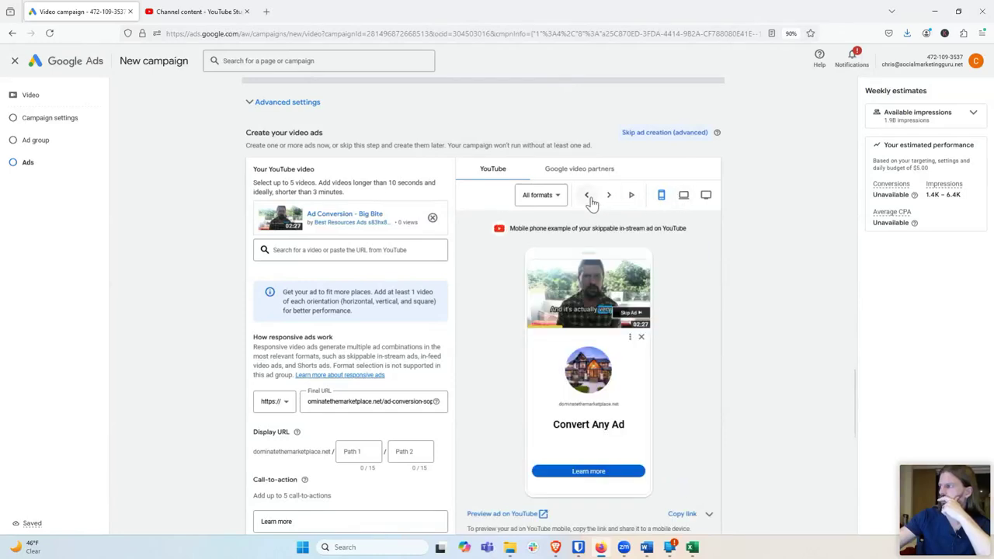
left_click(685, 197)
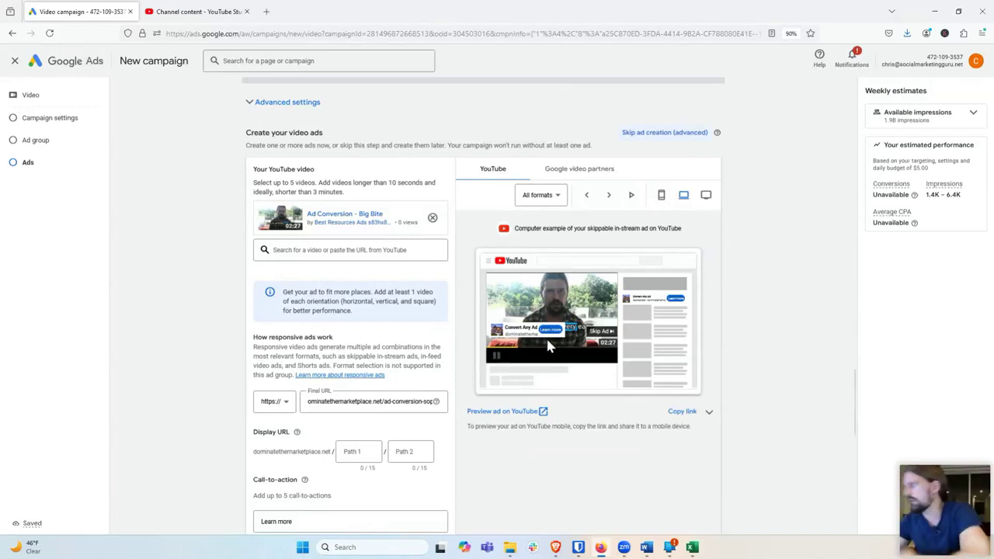
Step: Check the in-feed and in-stream previews on computer, then on TV, ending on TV in-stream
left_click(608, 195)
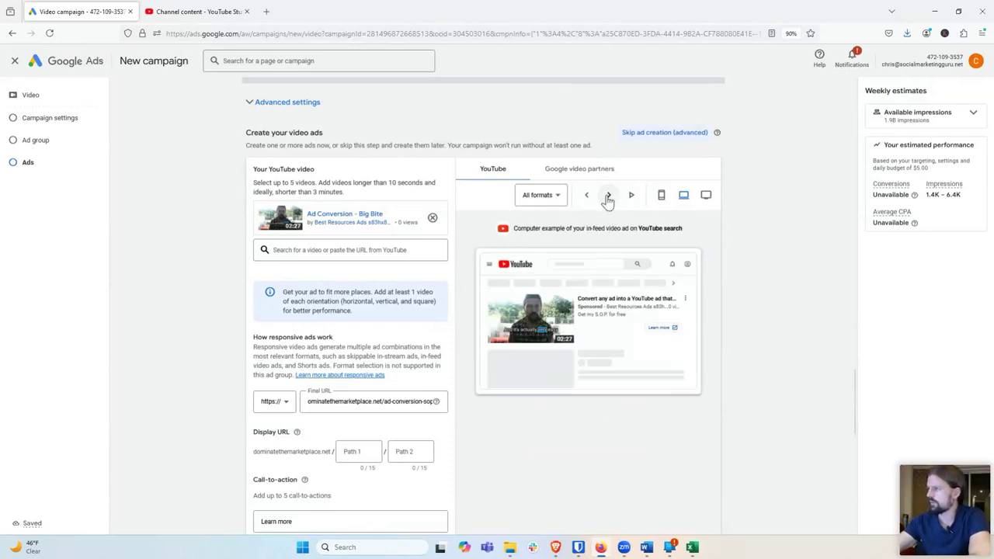
left_click(608, 195)
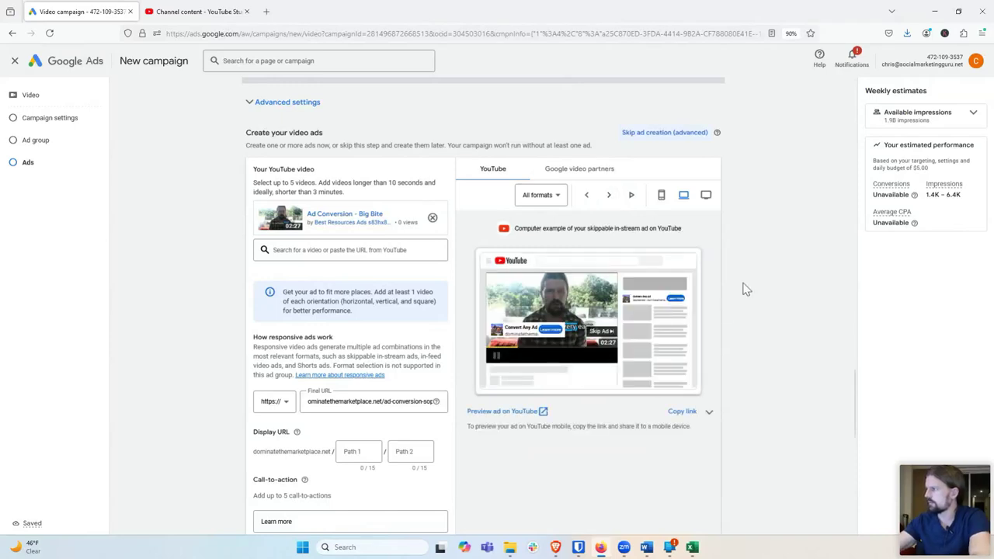
left_click(705, 195)
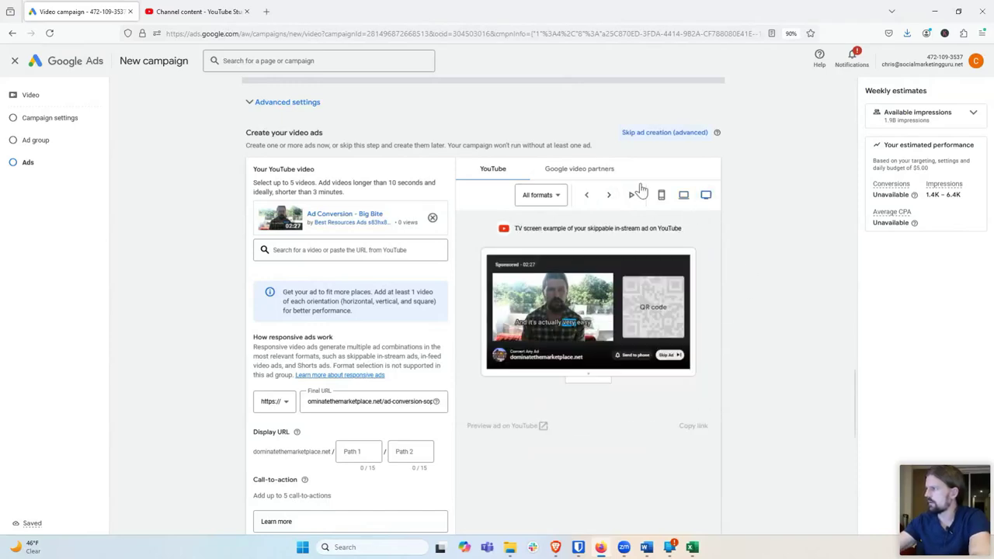
left_click(609, 198)
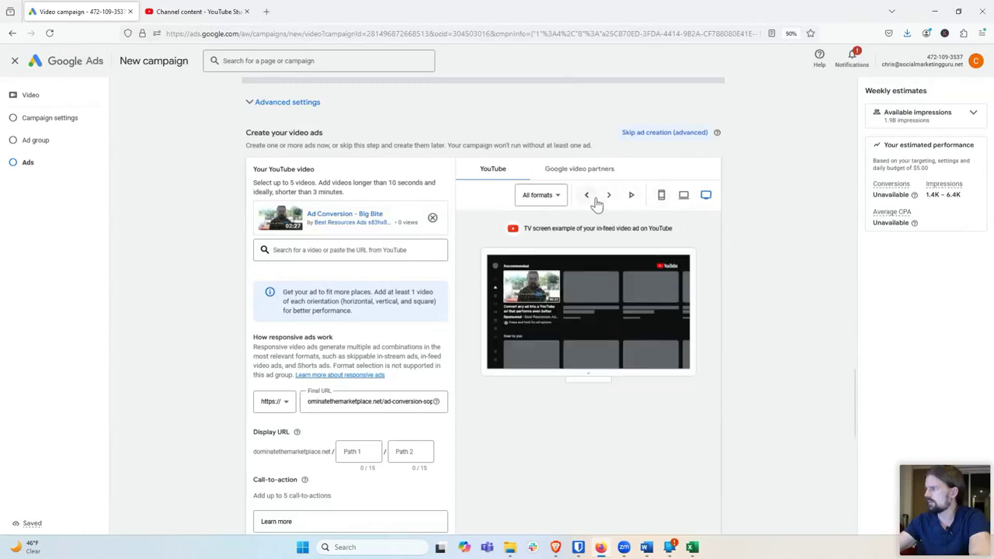
left_click(587, 196)
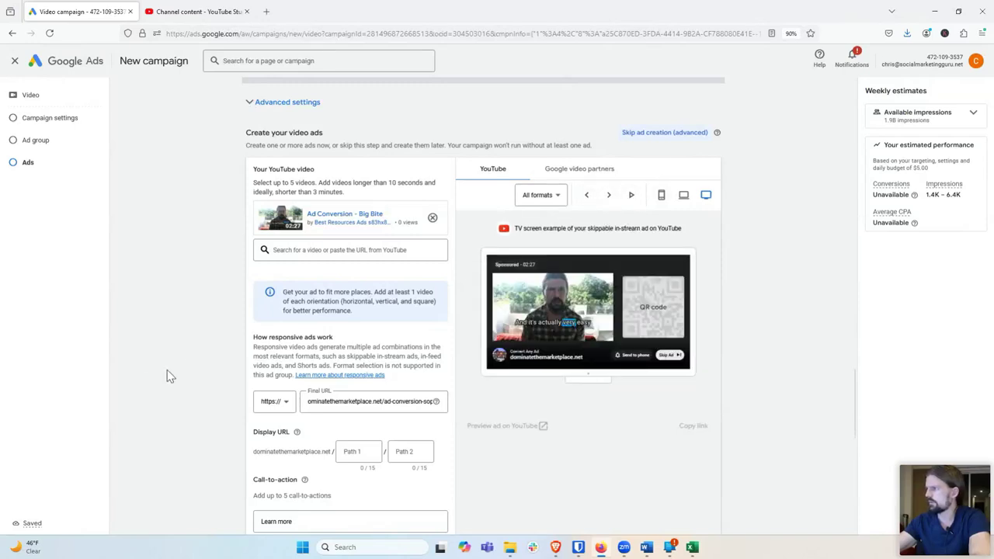
scroll(191, 367, "down", 3)
scroll(191, 366, "down", 4)
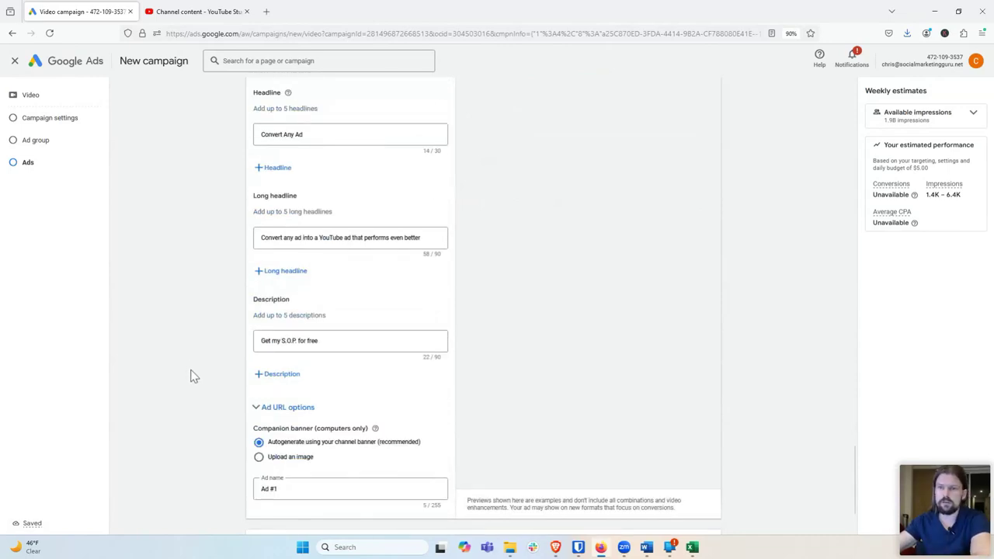
Step: Review the finished form, create the video campaign, and continue to its overview
scroll(195, 365, "up", 6)
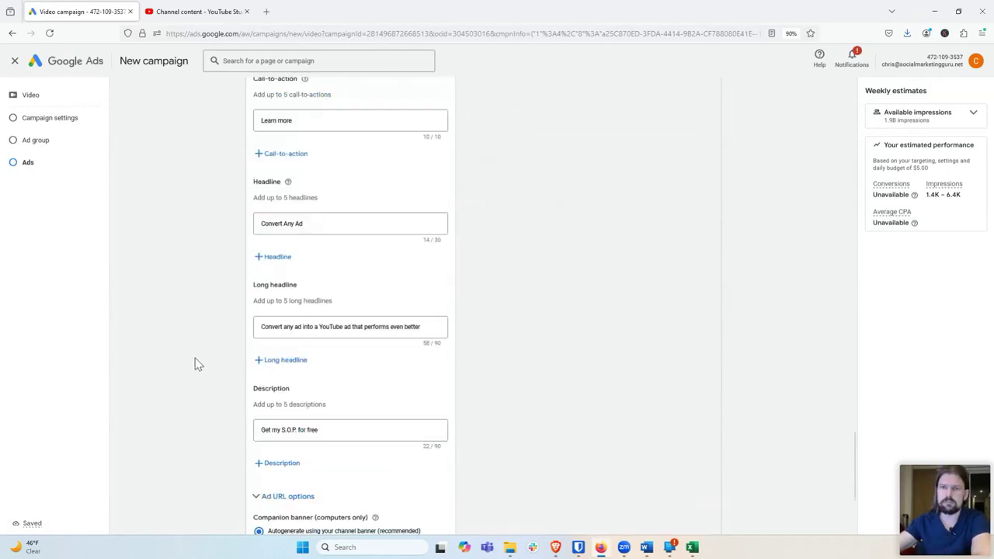
scroll(216, 351, "up", 1)
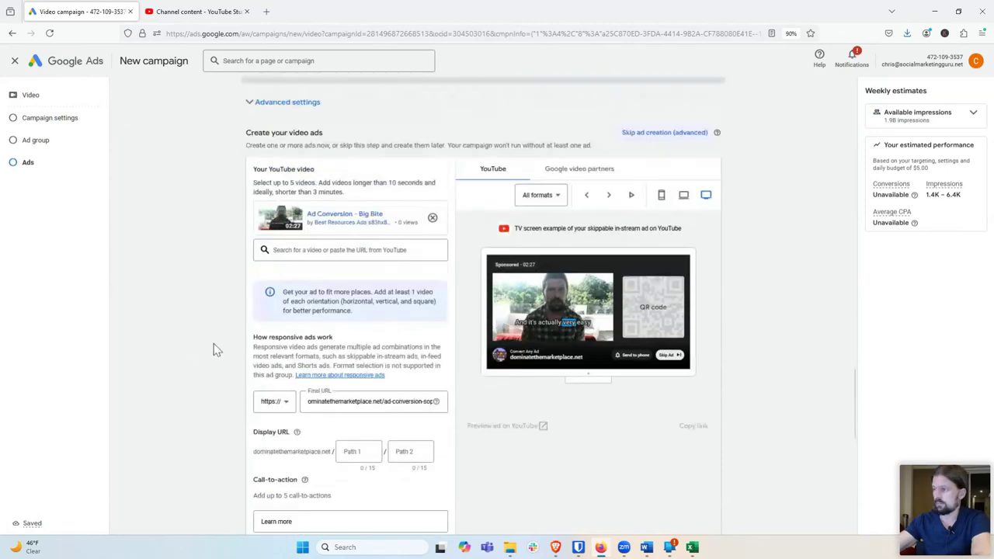
scroll(231, 354, "up", 1)
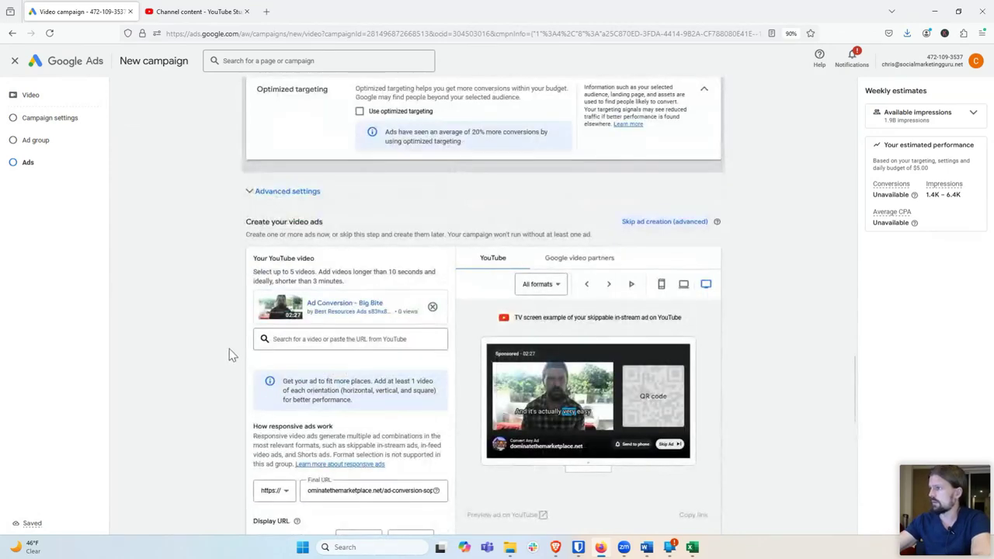
scroll(229, 355, "down", 1)
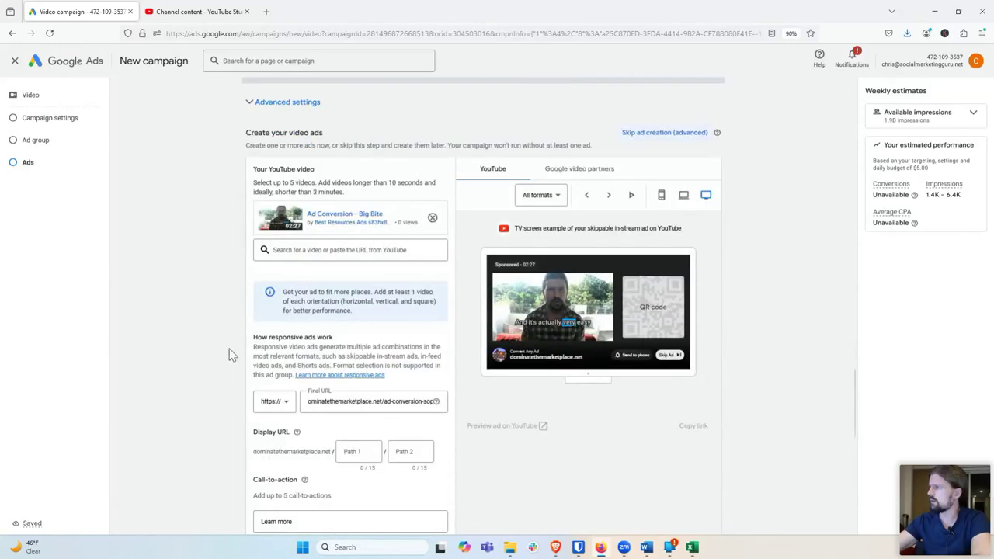
scroll(229, 355, "down", 5)
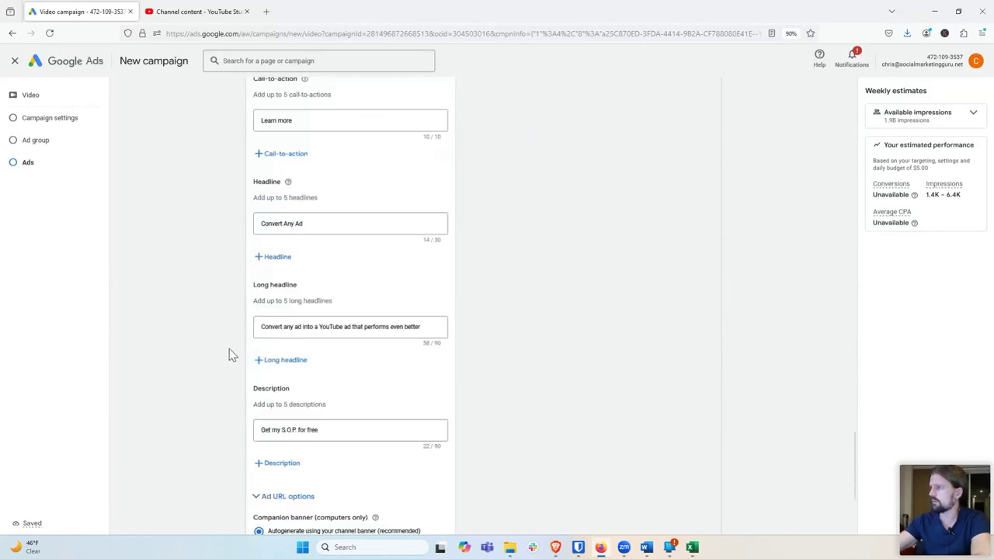
scroll(229, 355, "down", 2)
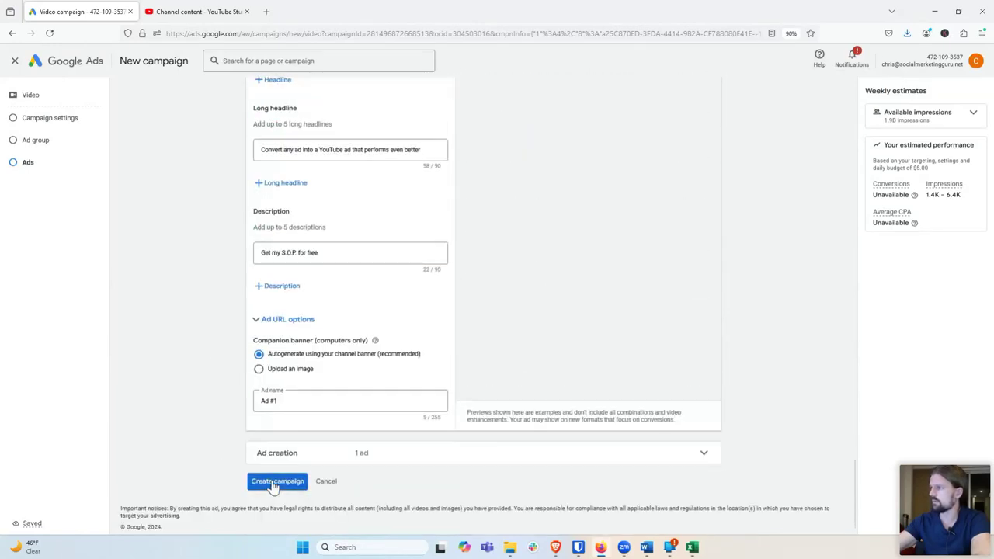
left_click(272, 483)
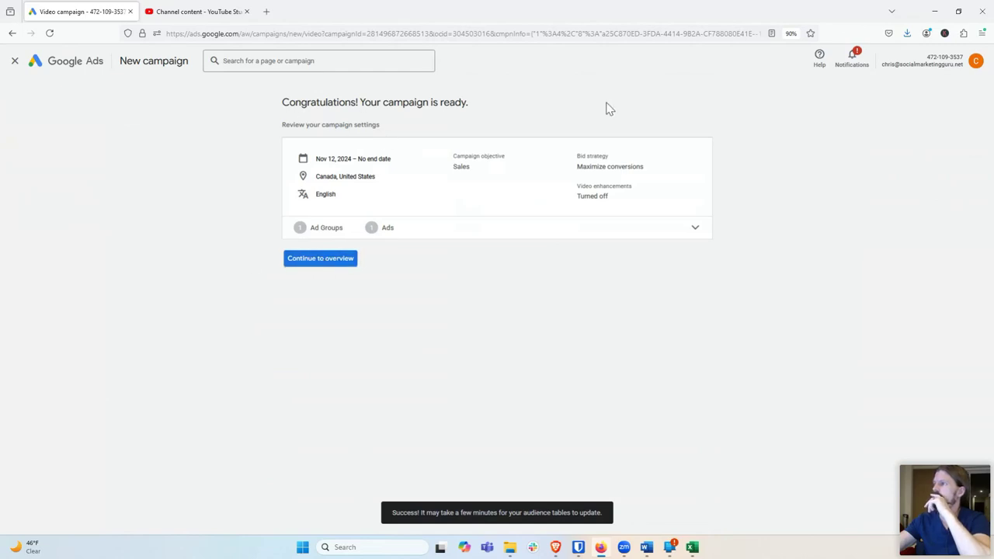
left_click(331, 264)
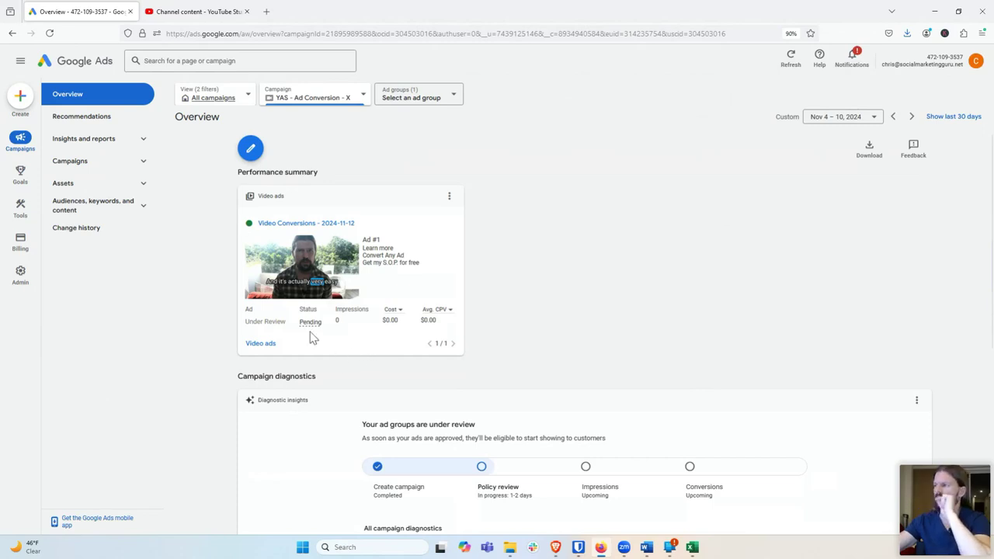
Step: Check the Pending, under review status details for Ad #1 in campaign YAS - Ad Conversion - X
mouse_move(309, 330)
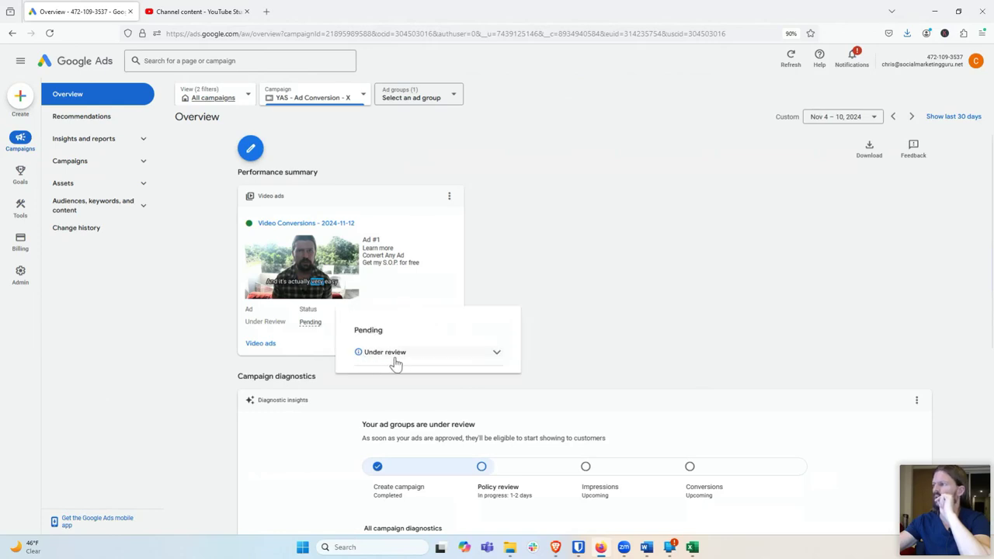